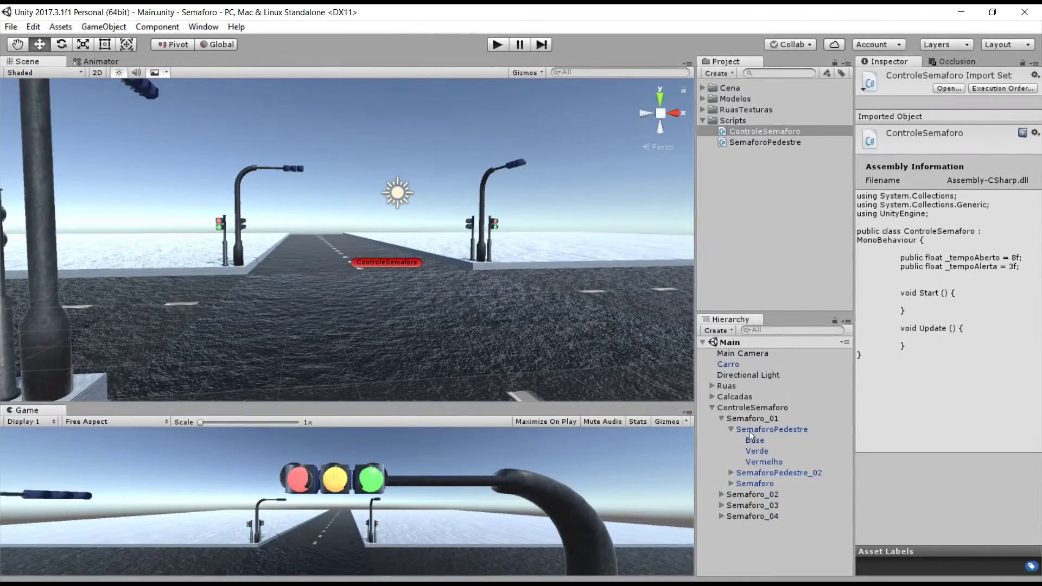
Step: Frame the first pedestrian signal, orbit around it, then pull back to the big traffic light
{"action": "left_click", "coordinate": [749, 430]}
{"action": "key", "text": "f"}
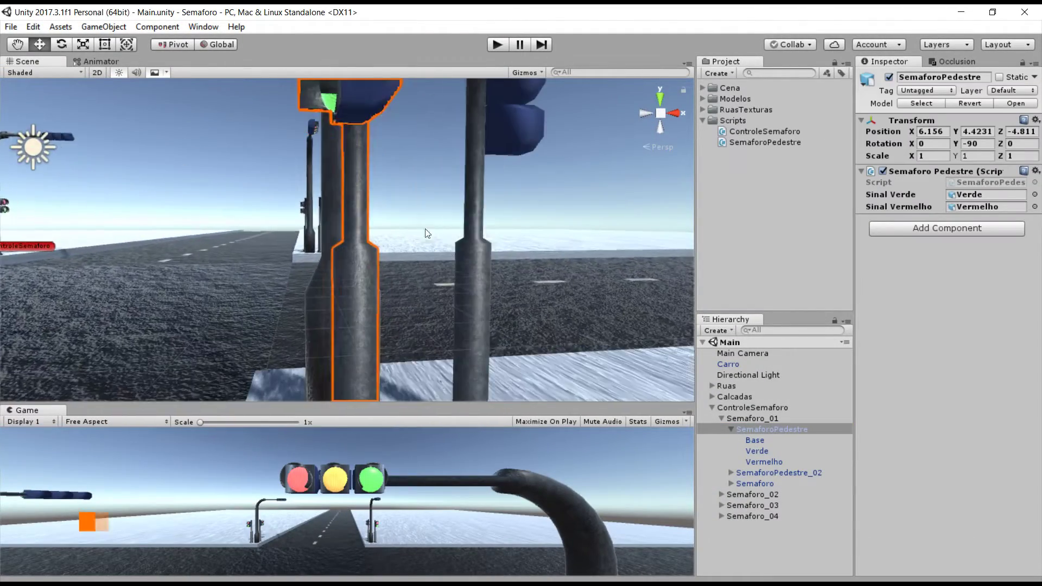
{"action": "right_click_drag", "start_coordinate": [448, 252], "coordinate": [579, 170]}
{"action": "scroll", "coordinate": [669, 239], "scroll_direction": "down", "scroll_amount": 1}
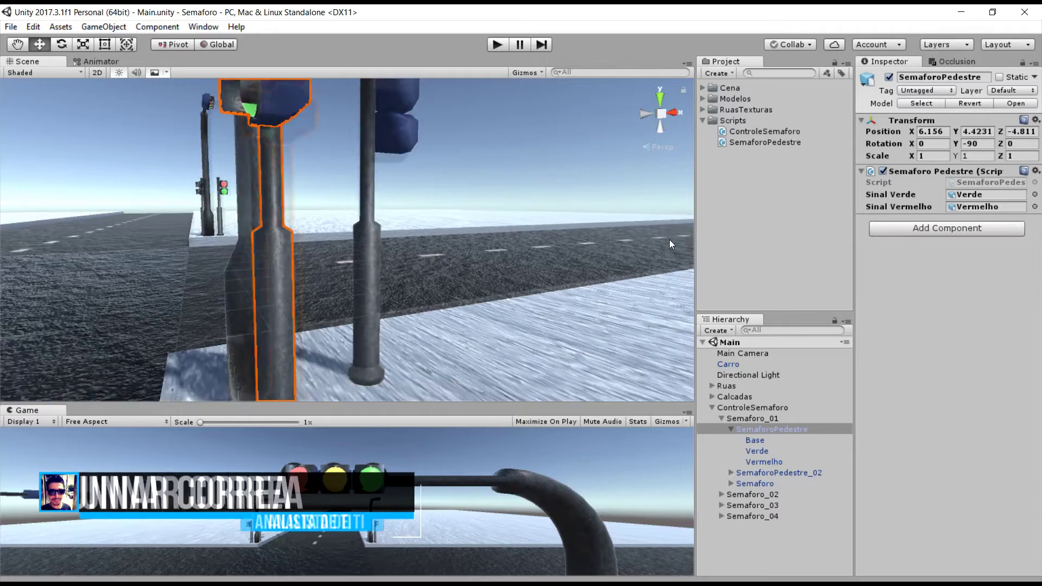
{"action": "scroll", "coordinate": [670, 239], "scroll_direction": "down", "scroll_amount": 1}
{"action": "scroll", "coordinate": [505, 234], "scroll_direction": "down", "scroll_amount": 1}
{"action": "left_click_drag", "start_coordinate": [427, 256], "coordinate": [385, 243], "text": "alt"}
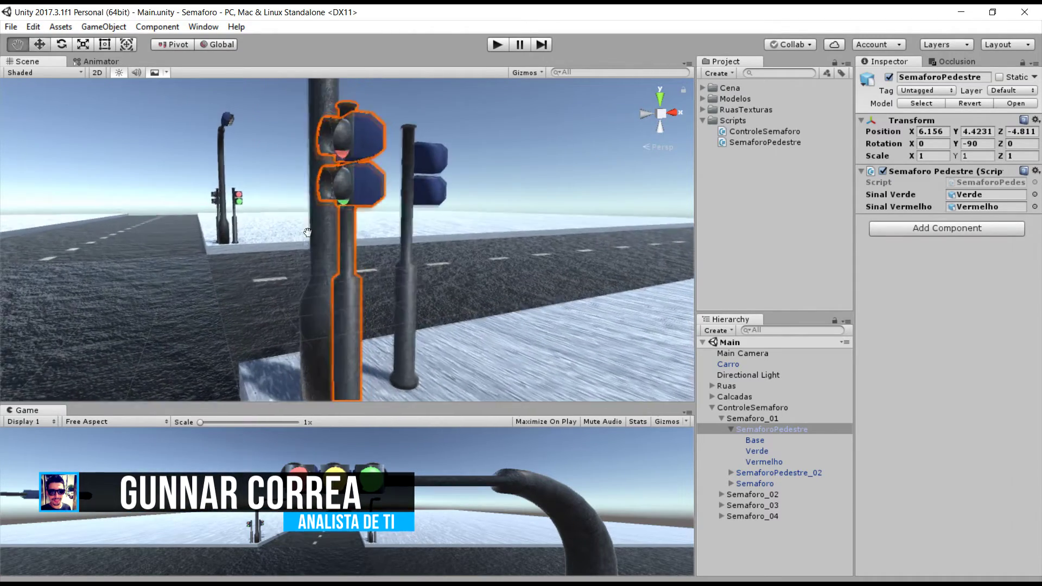
{"action": "right_click_drag", "start_coordinate": [386, 243], "coordinate": [215, 183]}
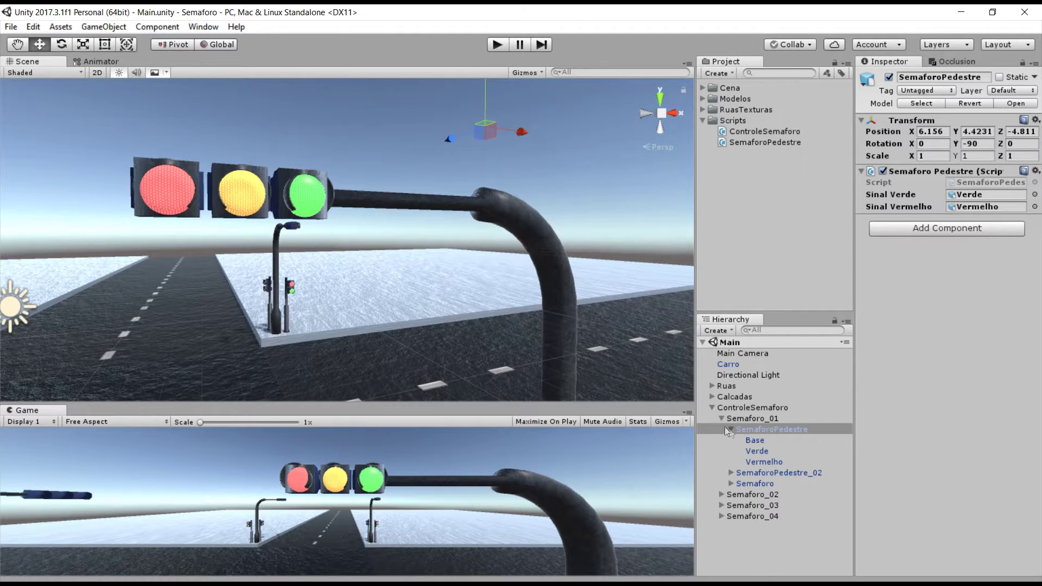
{"action": "left_click", "coordinate": [731, 430]}
Step: Attach SemaforoPedestre to SemaforoPedestre_02, linking Verde to Sinal Verde and Vermelho to Sinal Vermelho
{"action": "left_click", "coordinate": [760, 440]}
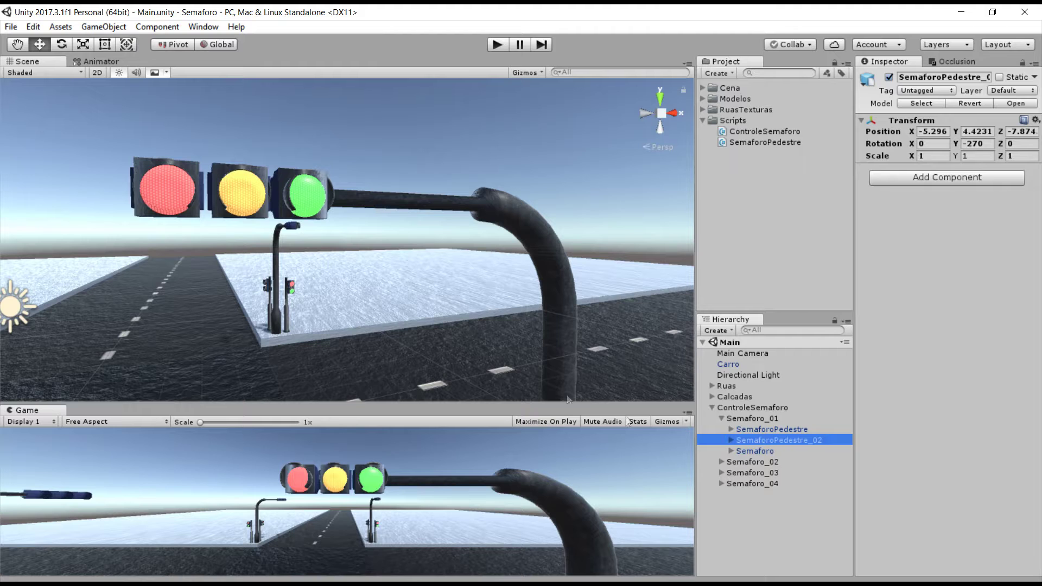
{"action": "key", "text": "f"}
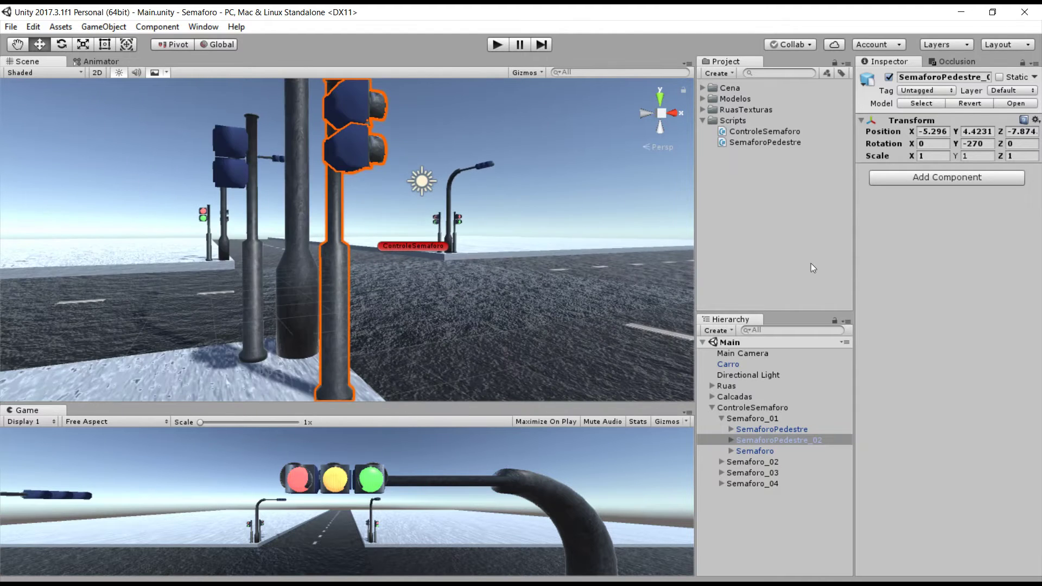
{"action": "left_click_drag", "start_coordinate": [773, 145], "coordinate": [925, 259]}
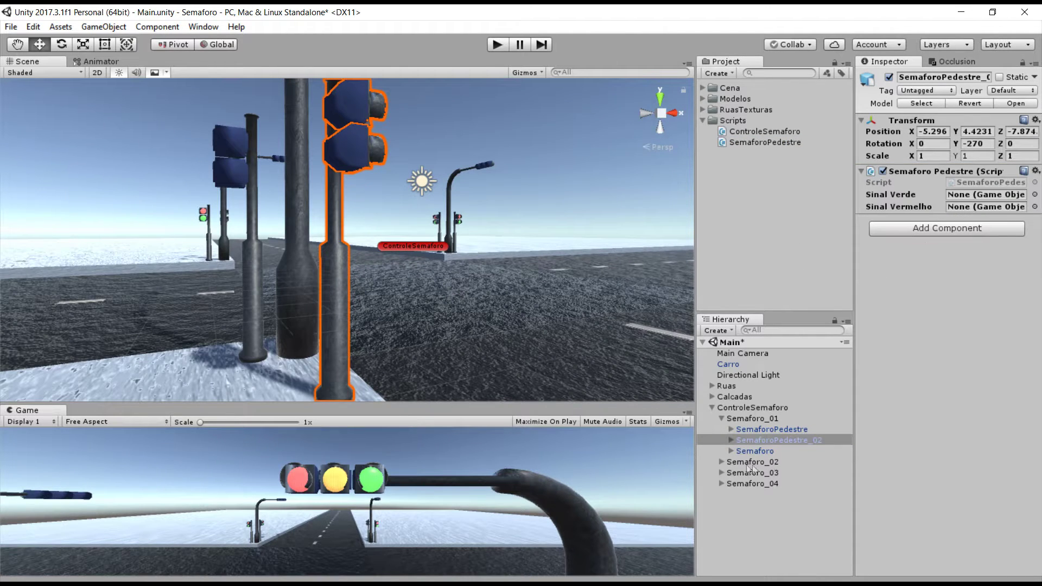
{"action": "left_click", "coordinate": [731, 440]}
{"action": "left_click_drag", "start_coordinate": [764, 462], "coordinate": [985, 195]}
{"action": "left_click_drag", "start_coordinate": [761, 474], "coordinate": [985, 207]}
{"action": "left_click", "coordinate": [730, 440]}
{"action": "left_click", "coordinate": [731, 440]}
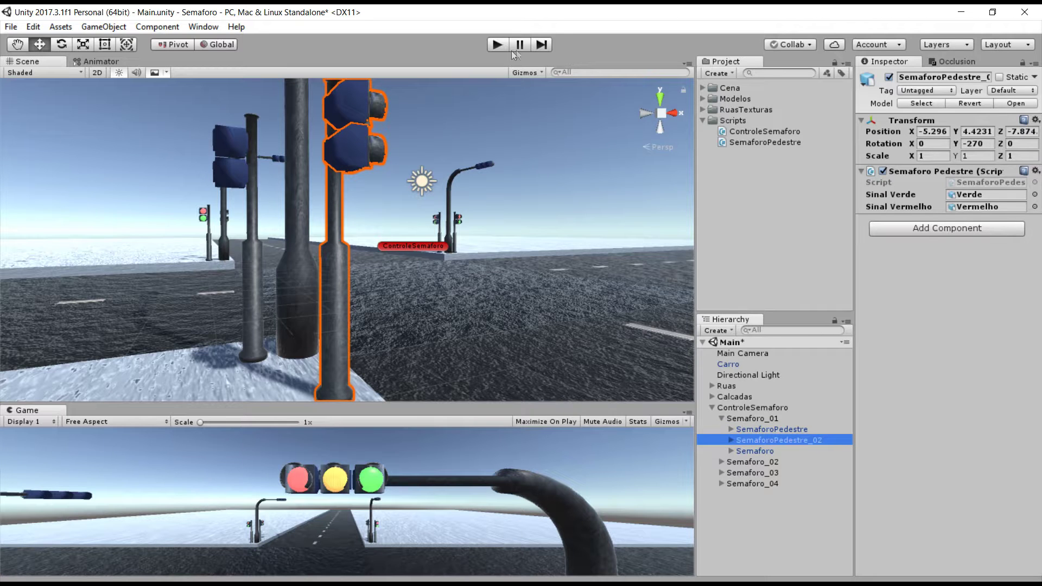
Step: Run the scene, view the pedestrian signal's lamps, then stop play mode
{"action": "left_click", "coordinate": [495, 50]}
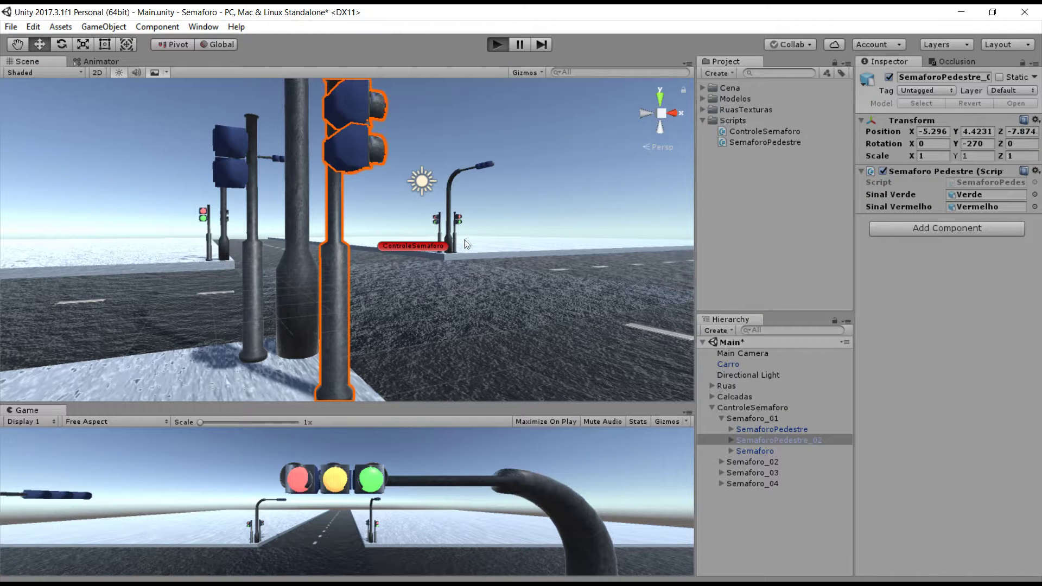
{"action": "right_click_drag", "start_coordinate": [468, 242], "coordinate": [987, 278]}
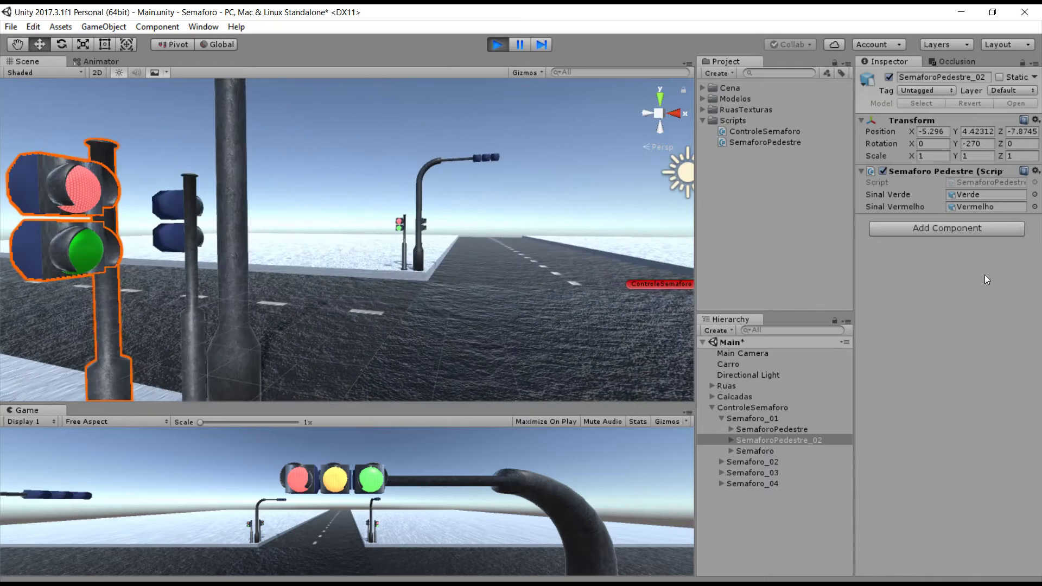
{"action": "left_click", "coordinate": [389, 141]}
{"action": "mouse_move", "coordinate": [450, 181]}
{"action": "right_mouse_down"}
{"action": "mouse_move", "coordinate": [875, 178]}
{"action": "mouse_move", "coordinate": [751, 190]}
{"action": "right_mouse_up"}
{"action": "key", "text": "w"}
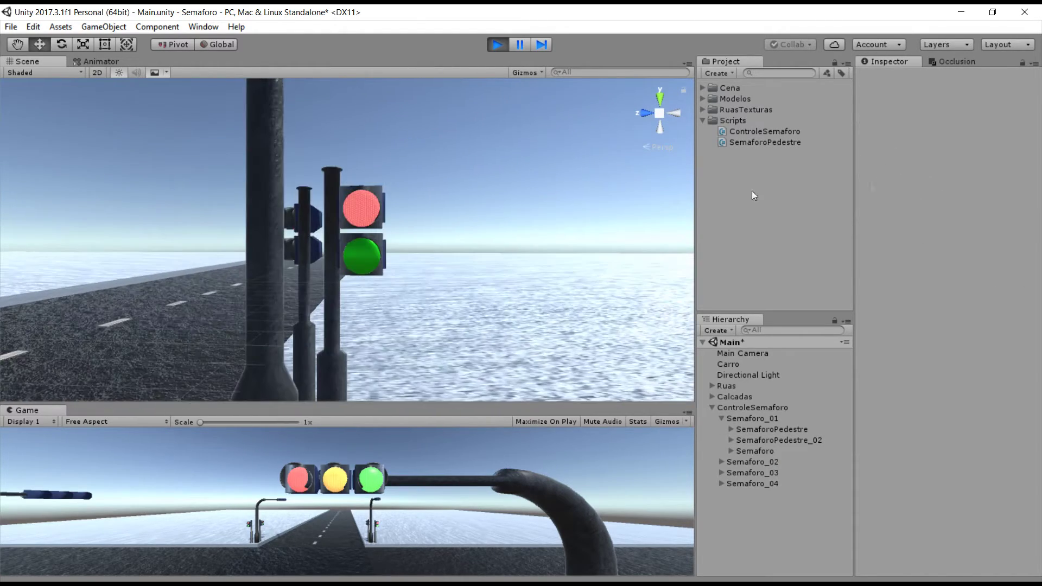
{"action": "left_click", "coordinate": [502, 47]}
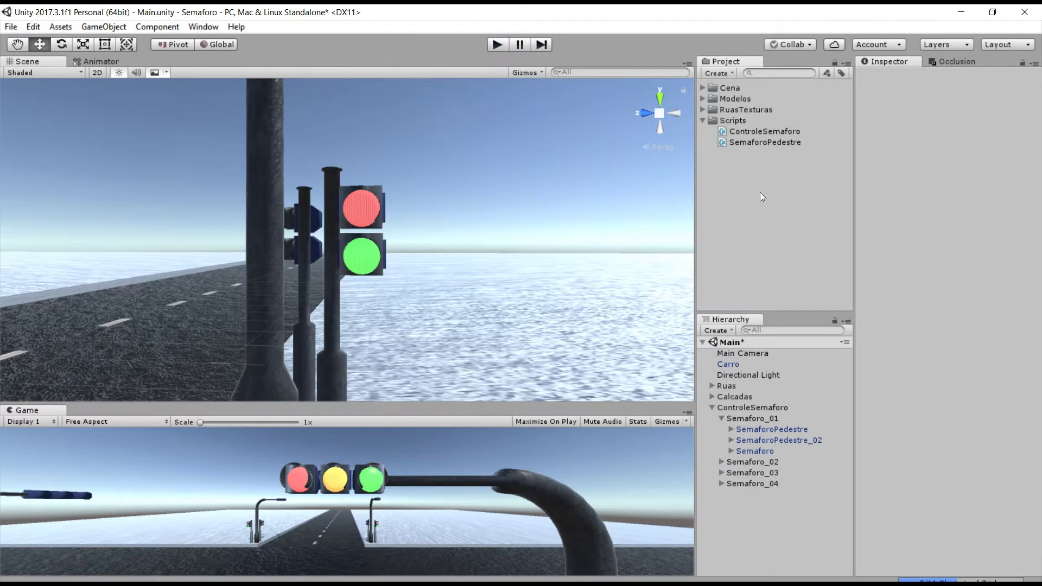
Step: Create a C# script named Semaforo, move it into the Scripts folder, and bring up the code editor
{"action": "right_click", "coordinate": [746, 169]}
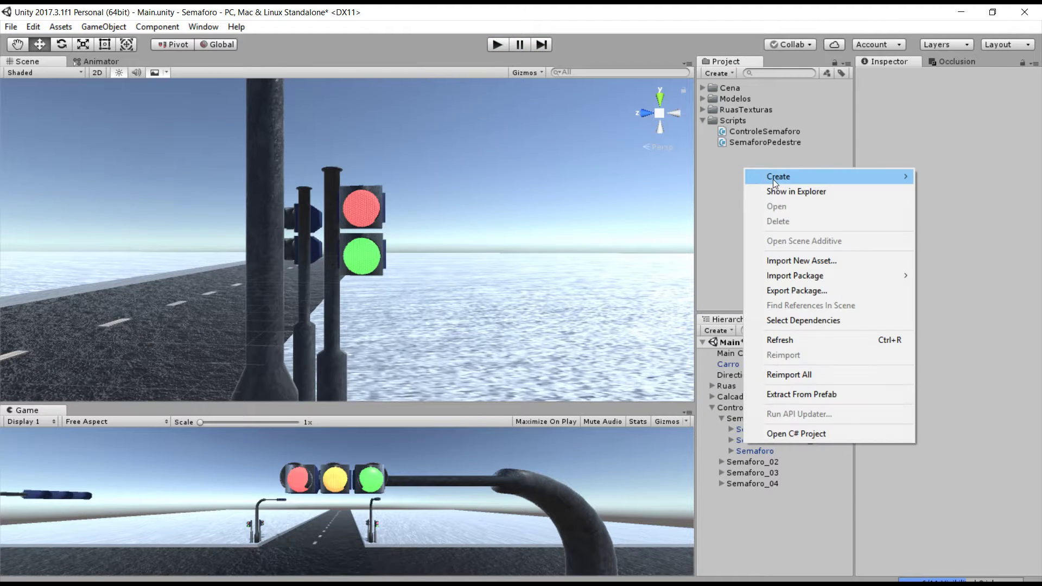
{"action": "mouse_move", "coordinate": [780, 178]}
{"action": "left_click", "coordinate": [639, 143]}
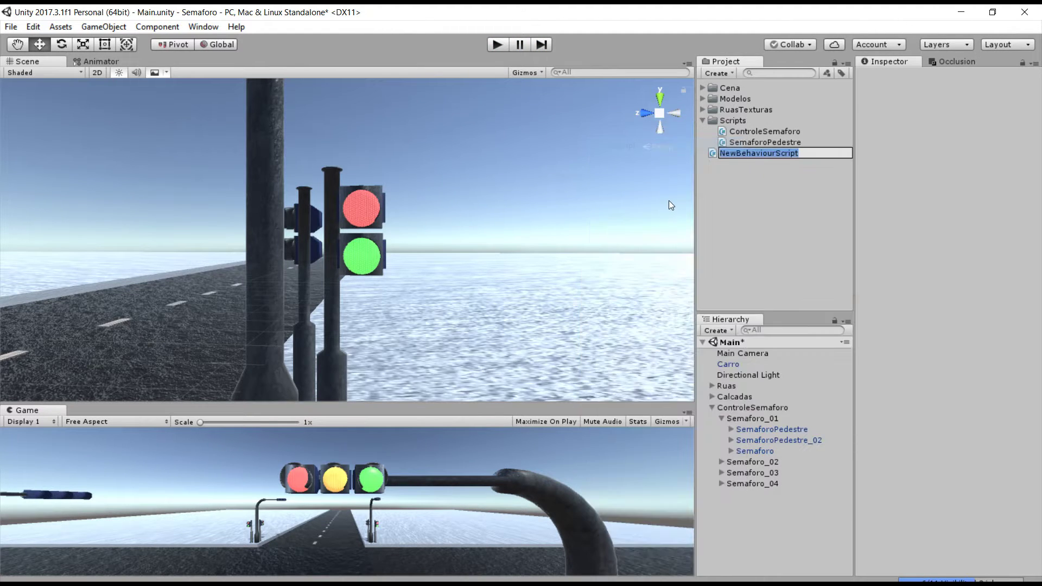
{"action": "type", "text": "Semaforo"}
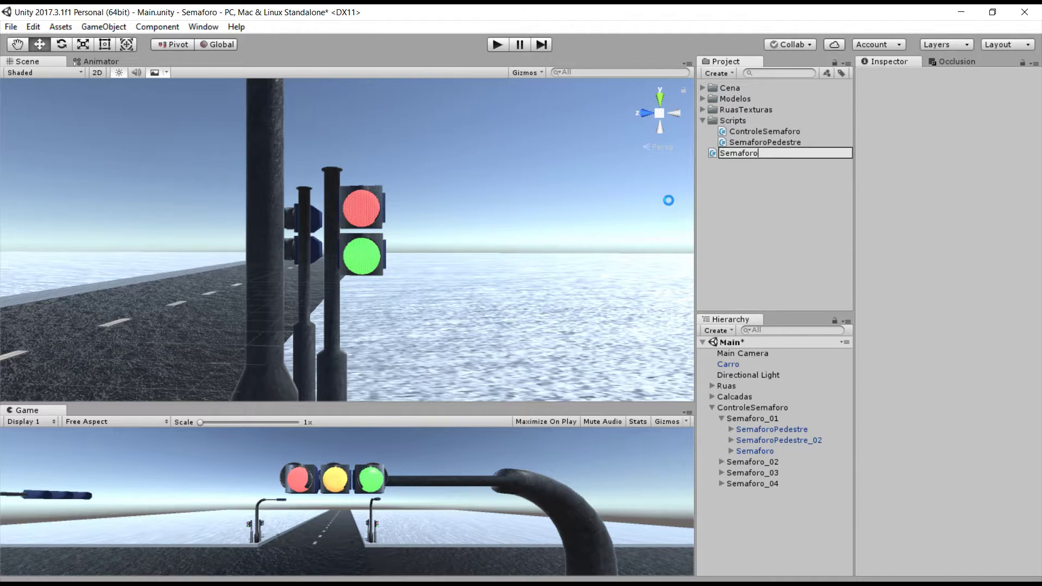
{"action": "key", "text": "Return"}
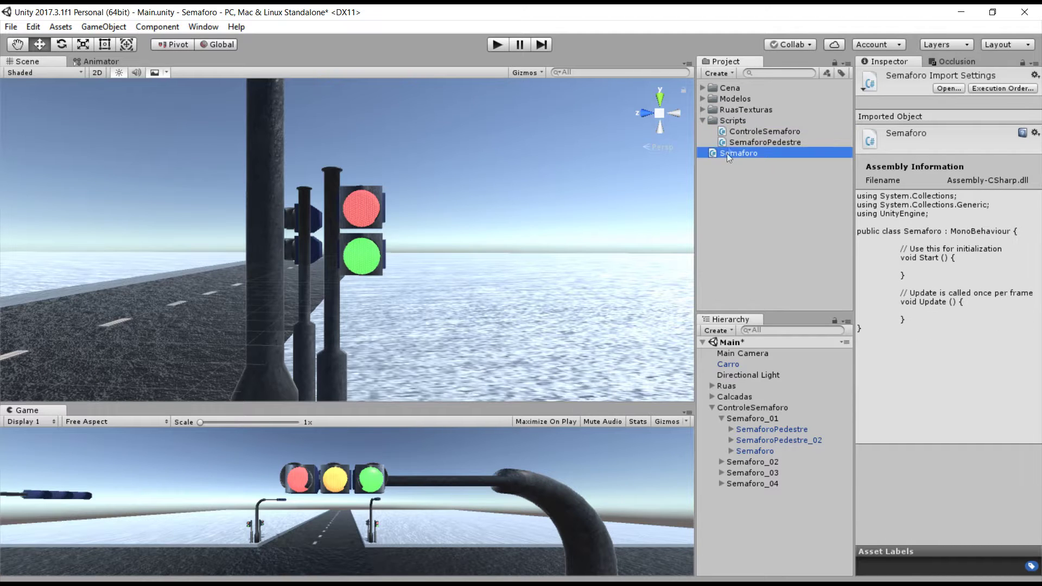
{"action": "left_click_drag", "start_coordinate": [727, 153], "coordinate": [732, 126]}
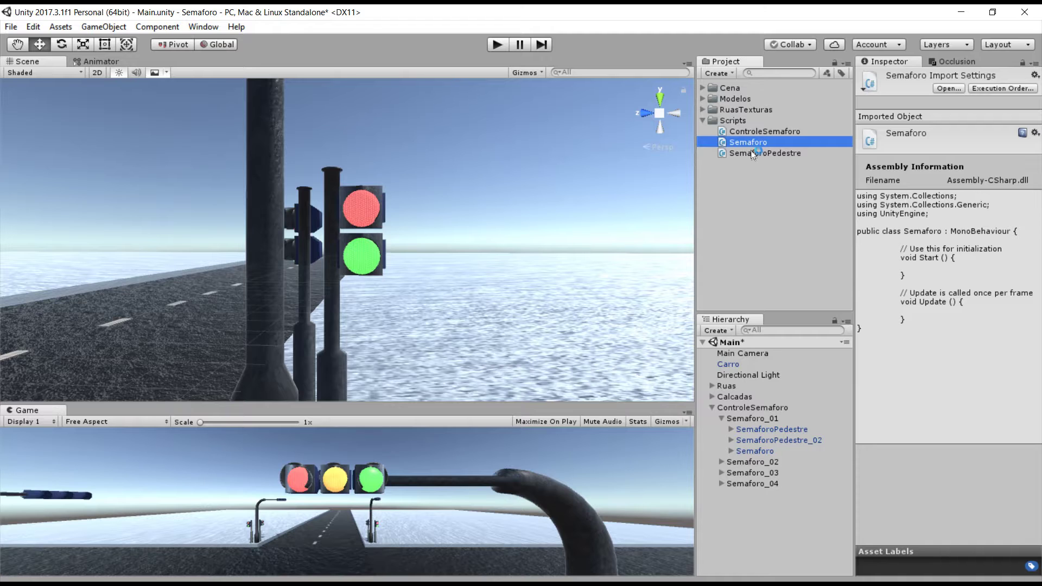
{"action": "left_click", "coordinate": [754, 153]}
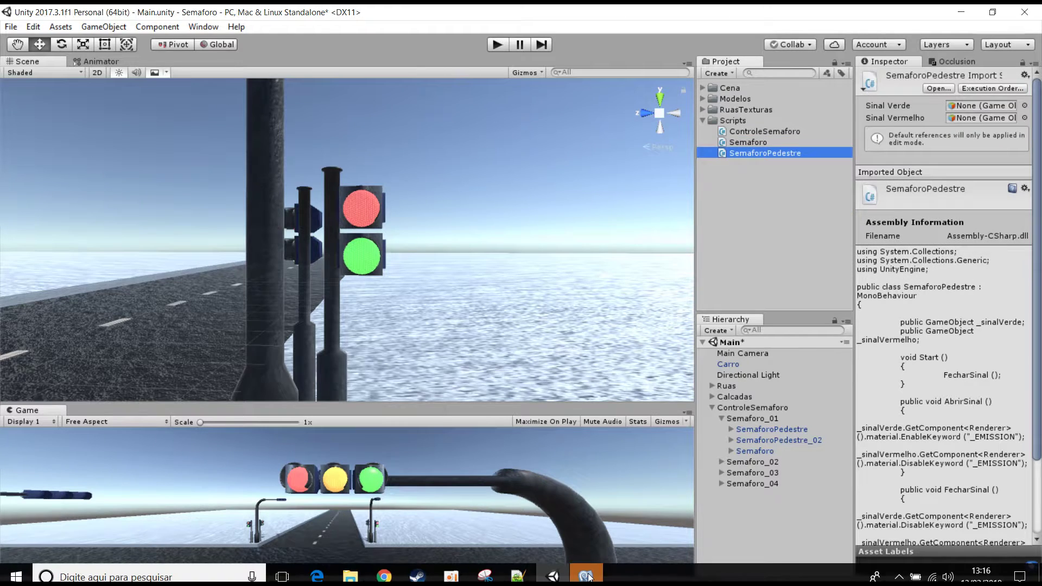
{"action": "left_click", "coordinate": [586, 576]}
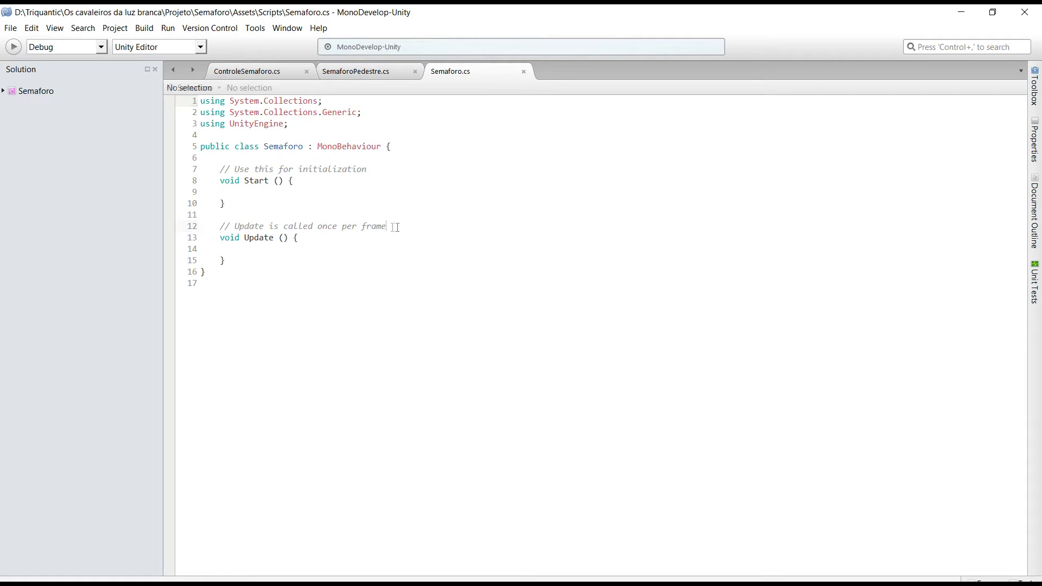
Step: Copy the fields through FecharSinal from SemaforoPedestre.cs over Semaforo.cs's Start/Update methods and save
{"action": "left_click_drag", "start_coordinate": [398, 228], "coordinate": [200, 227]}
{"action": "key", "text": "BackSpace"}
{"action": "key", "text": "BackSpace"}
{"action": "left_click", "coordinate": [237, 253]}
{"action": "left_click", "coordinate": [350, 69]}
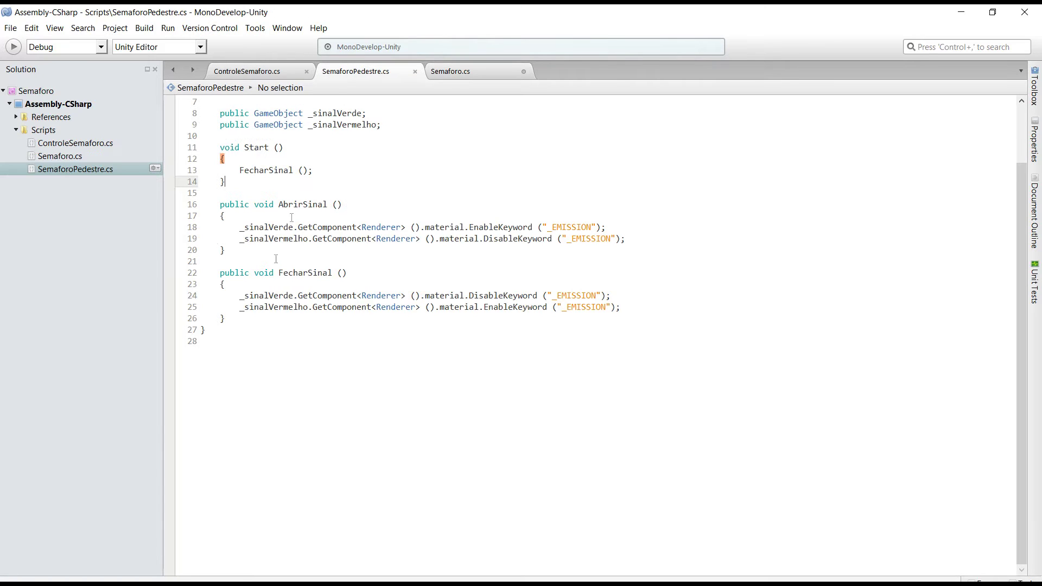
{"action": "left_click", "coordinate": [240, 317]}
{"action": "left_click", "coordinate": [219, 114], "text": "shift"}
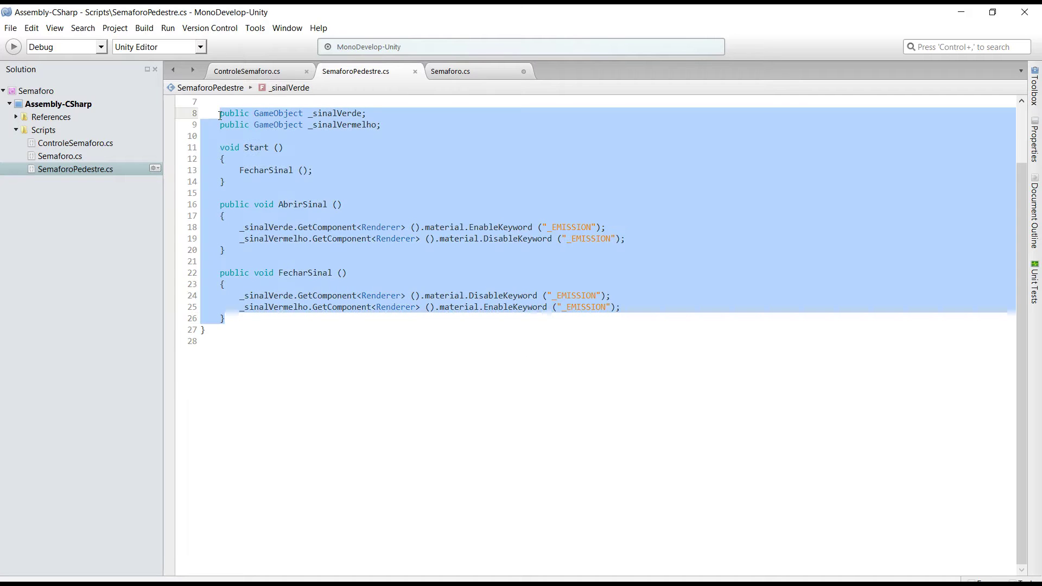
{"action": "right_click", "coordinate": [255, 133]}
{"action": "left_click", "coordinate": [281, 194]}
{"action": "left_click", "coordinate": [462, 72]}
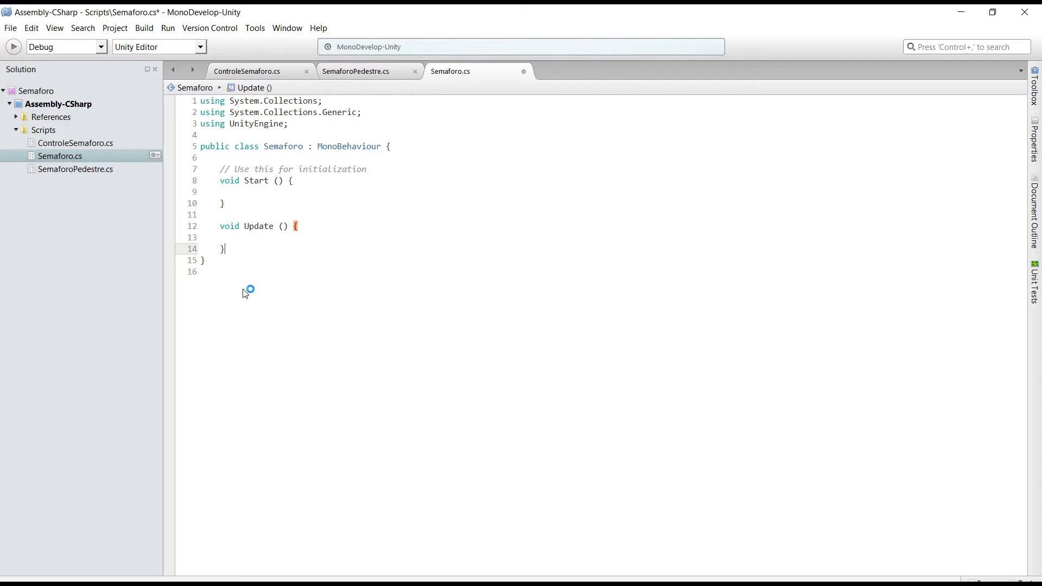
{"action": "left_click_drag", "start_coordinate": [244, 249], "coordinate": [210, 173]}
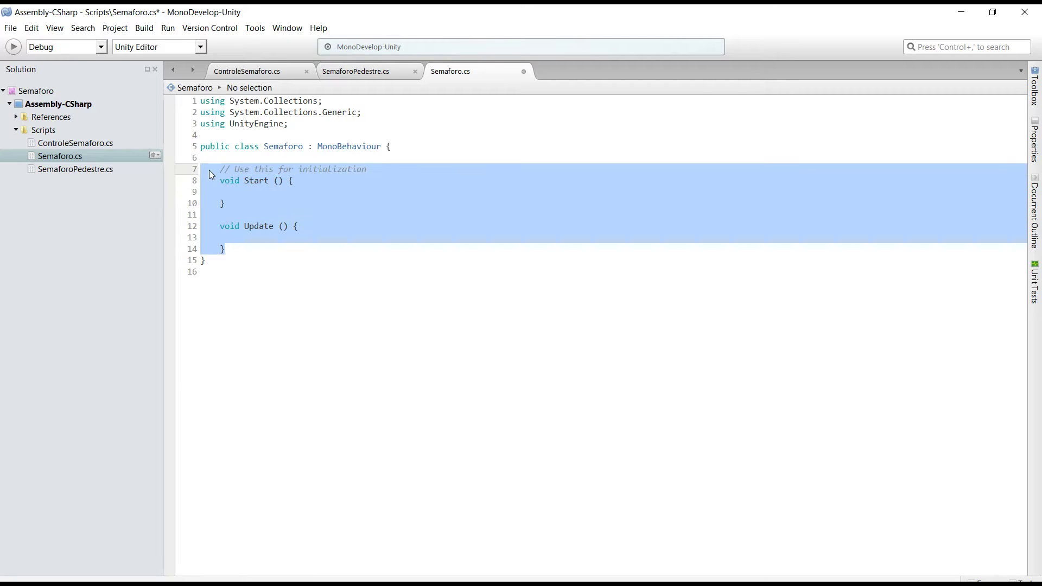
{"action": "key", "text": "ctrl+v"}
{"action": "key", "text": "ctrl+s"}
Step: Duplicate the _sinalVermelho declaration and rename the copy to _sinalLaranja, saving the file
{"action": "left_click_drag", "start_coordinate": [382, 181], "coordinate": [223, 188]}
{"action": "key", "text": "ctrl+c"}
{"action": "left_click", "coordinate": [379, 168]}
{"action": "key", "text": "Return"}
{"action": "key", "text": "ctrl+v"}
{"action": "key", "text": "ctrl+s"}
{"action": "left_click_drag", "start_coordinate": [377, 181], "coordinate": [342, 185]}
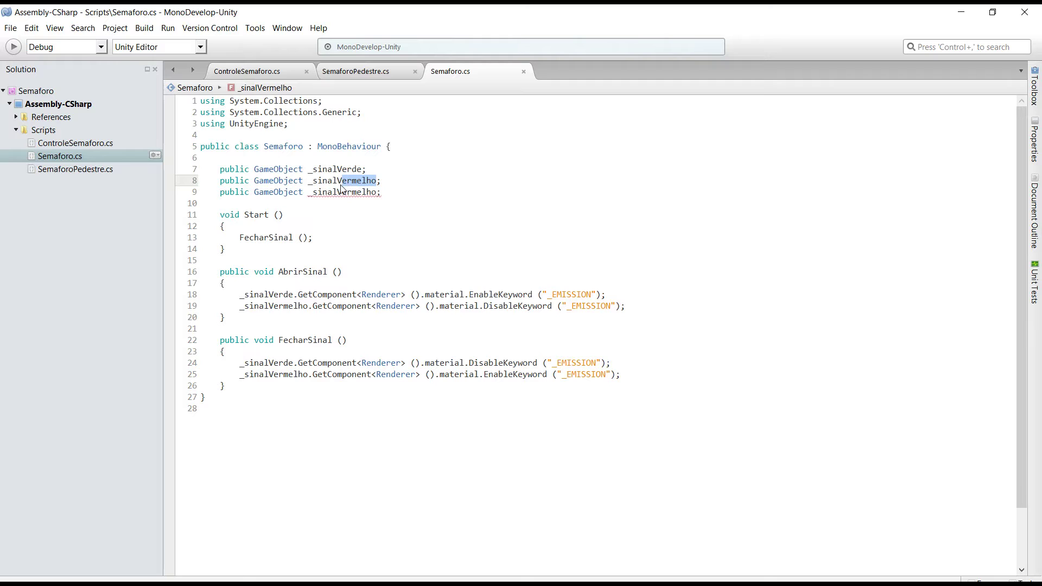
{"action": "key", "text": "BackSpace"}
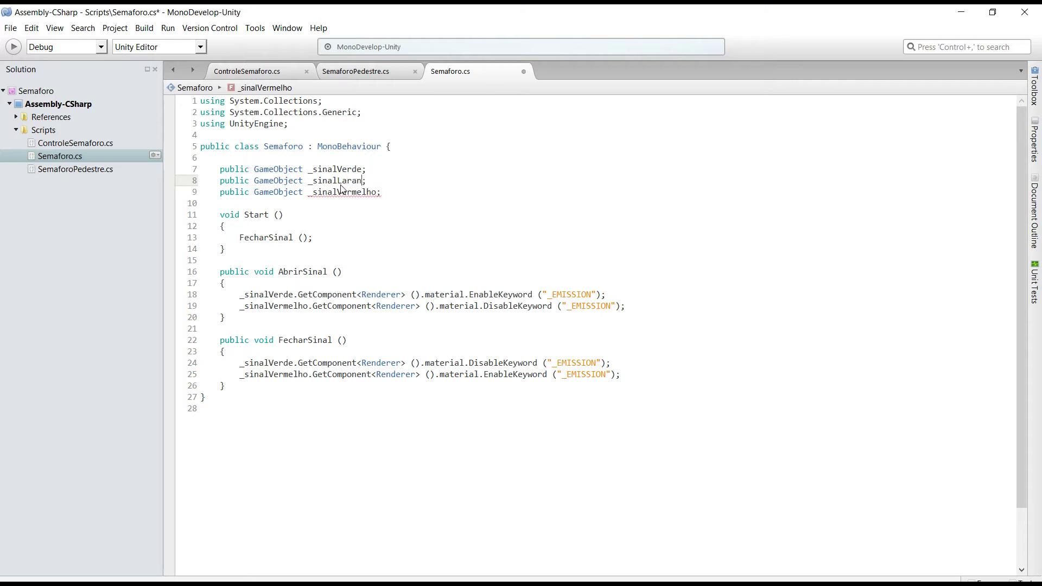
{"action": "type", "text": "ja"}
{"action": "key", "text": "ctrl+s"}
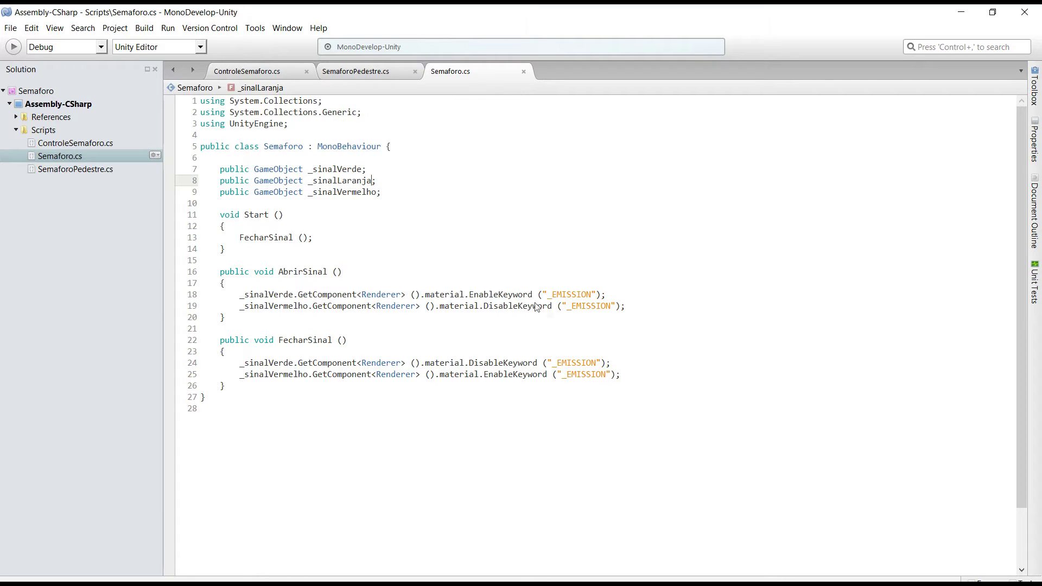
{"action": "left_click_drag", "start_coordinate": [632, 310], "coordinate": [241, 314]}
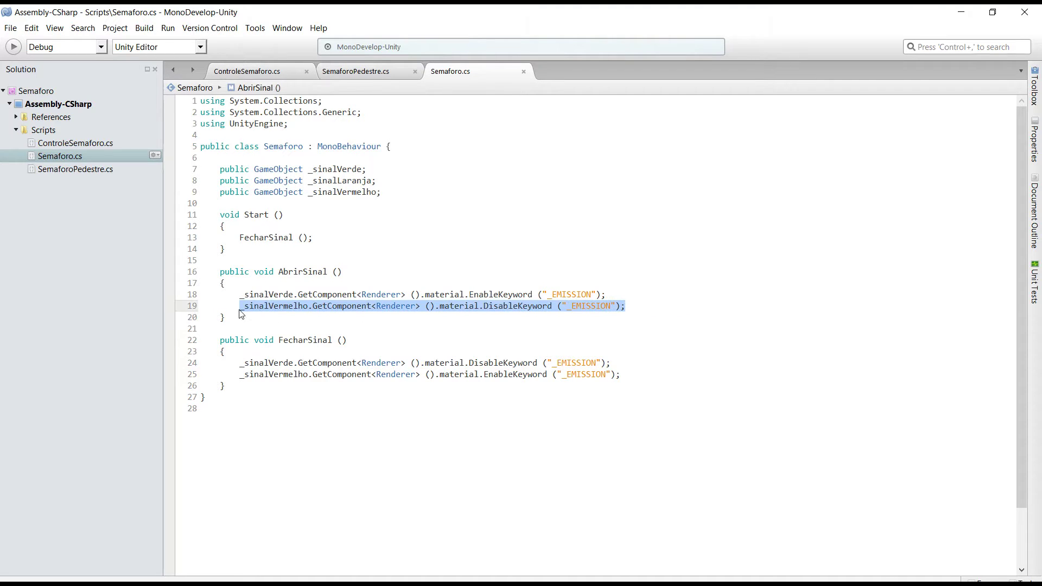
Step: Add a _sinalLaranja emission line to AbrirSinal by duplicating the red-signal line
{"action": "key", "text": "ctrl+c"}
{"action": "key", "text": "End"}
{"action": "key", "text": "Return"}
{"action": "key", "text": "ctrl+v"}
{"action": "key", "text": "ctrl+s"}
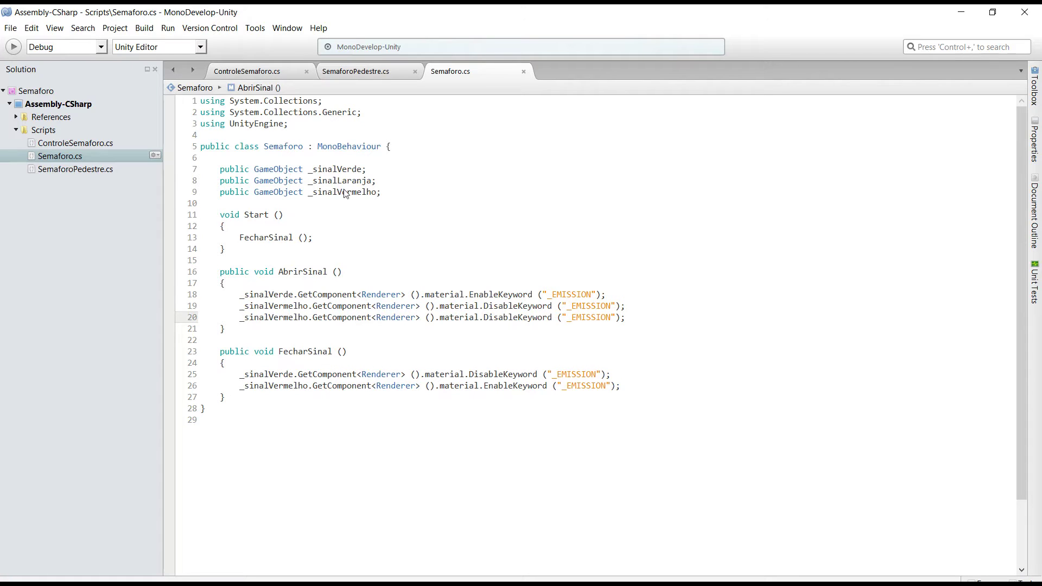
{"action": "double_click", "coordinate": [342, 182]}
{"action": "key", "text": "ctrl+c"}
{"action": "double_click", "coordinate": [274, 318]}
{"action": "key", "text": "ctrl+v"}
{"action": "key", "text": "ctrl+s"}
Step: Add the _sinalLaranja emission line to FecharSinal and save
{"action": "left_click_drag", "start_coordinate": [622, 318], "coordinate": [237, 322]}
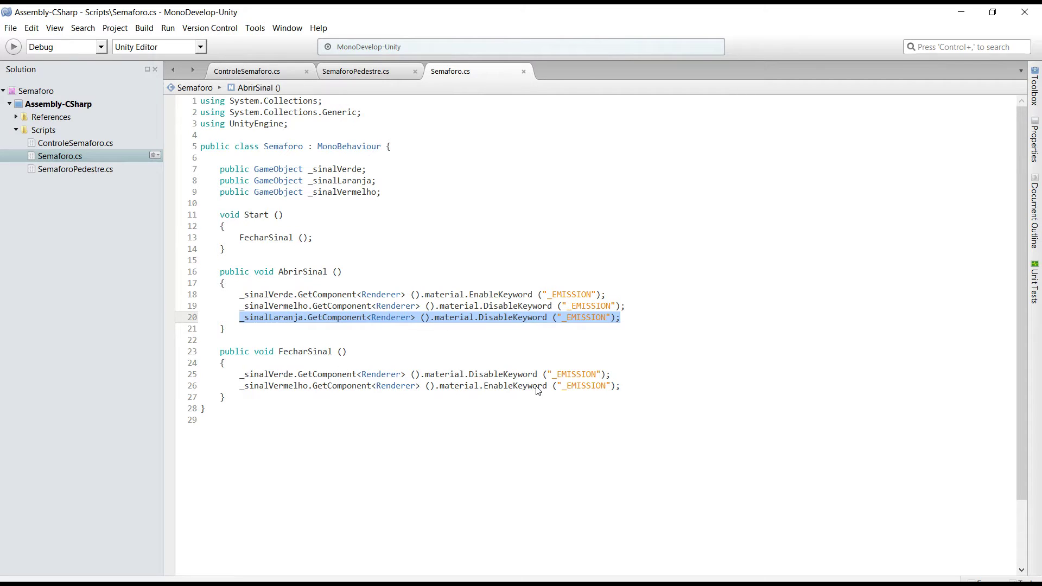
{"action": "left_click", "coordinate": [631, 379]}
{"action": "key", "text": "Return"}
{"action": "key", "text": "ctrl+v"}
{"action": "double_click", "coordinate": [514, 376]}
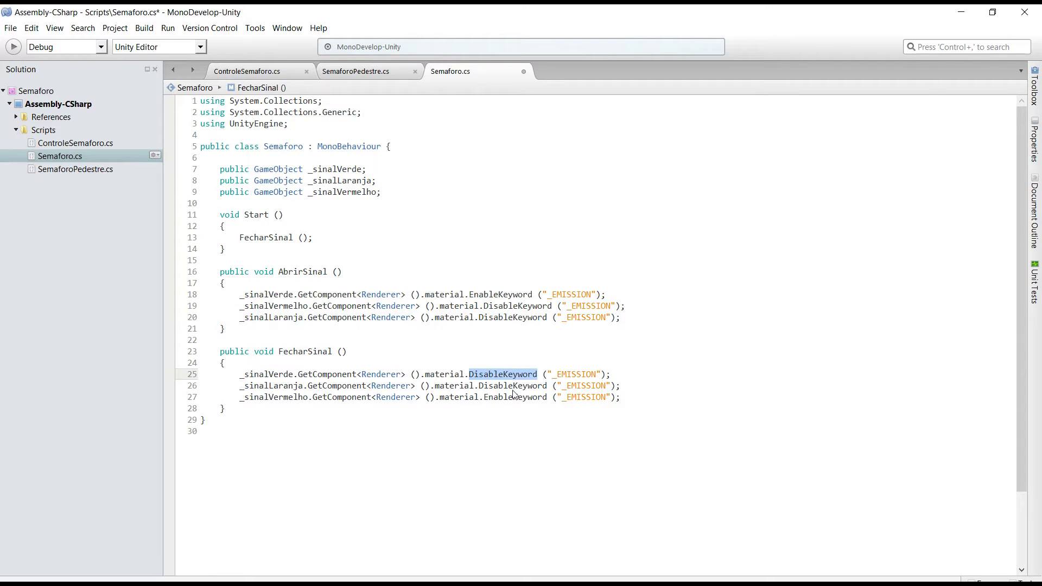
{"action": "double_click", "coordinate": [512, 387]}
{"action": "key", "text": "ctrl+v"}
{"action": "key", "text": "ctrl+s"}
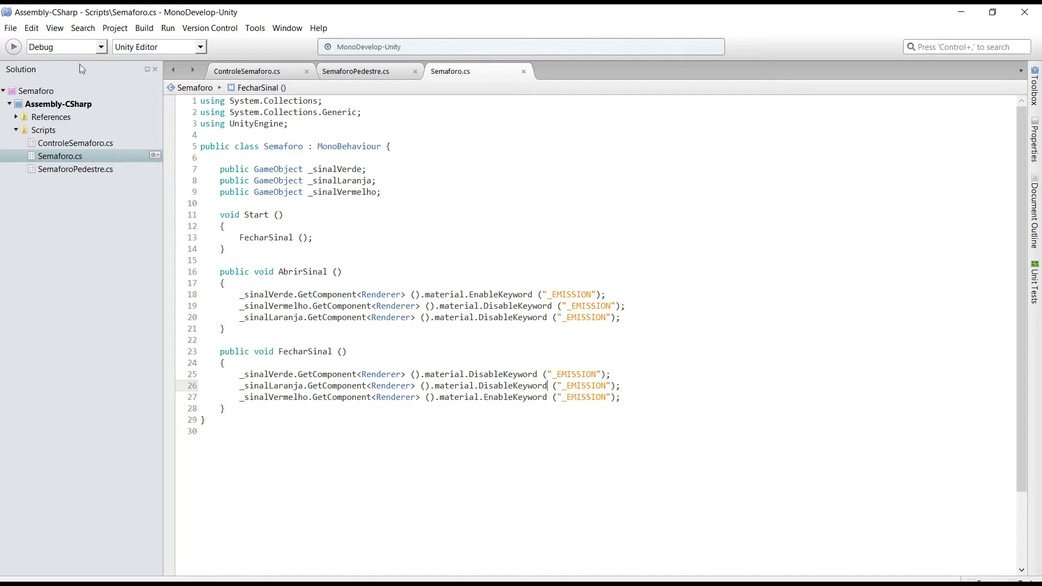
Step: Duplicate the FecharSinal method and rename the copy AlertarSinal
{"action": "left_click_drag", "start_coordinate": [227, 411], "coordinate": [207, 360]}
{"action": "key", "text": "ctrl+x"}
{"action": "key", "text": "ctrl+z"}
{"action": "key", "text": "Up"}
{"action": "key", "text": "Up"}
{"action": "key", "text": "ctrl+v"}
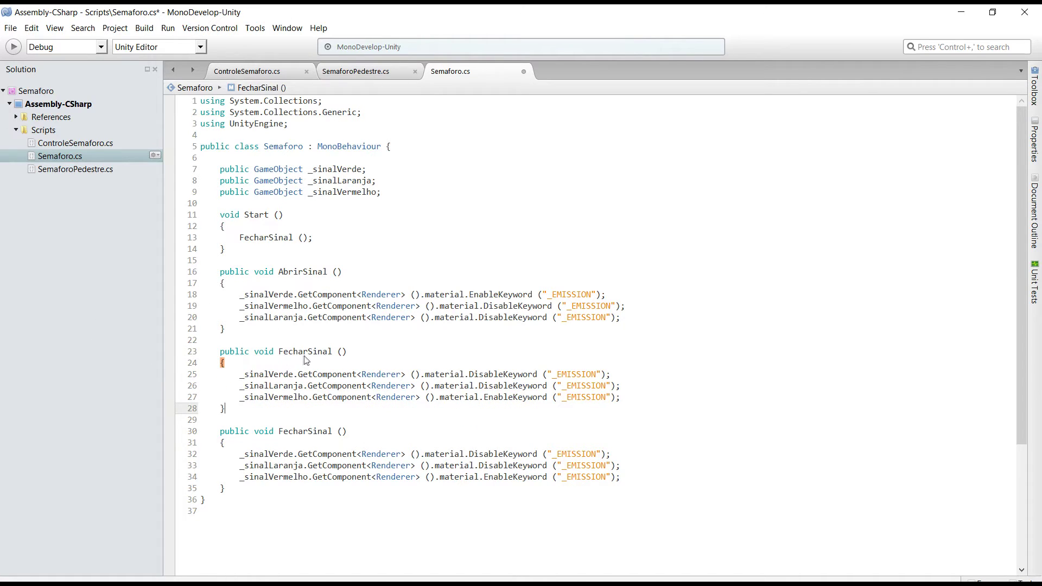
{"action": "left_click_drag", "start_coordinate": [308, 353], "coordinate": [283, 358]}
{"action": "type", "text": "Alertar"}
{"action": "key", "text": "ctrl+s"}
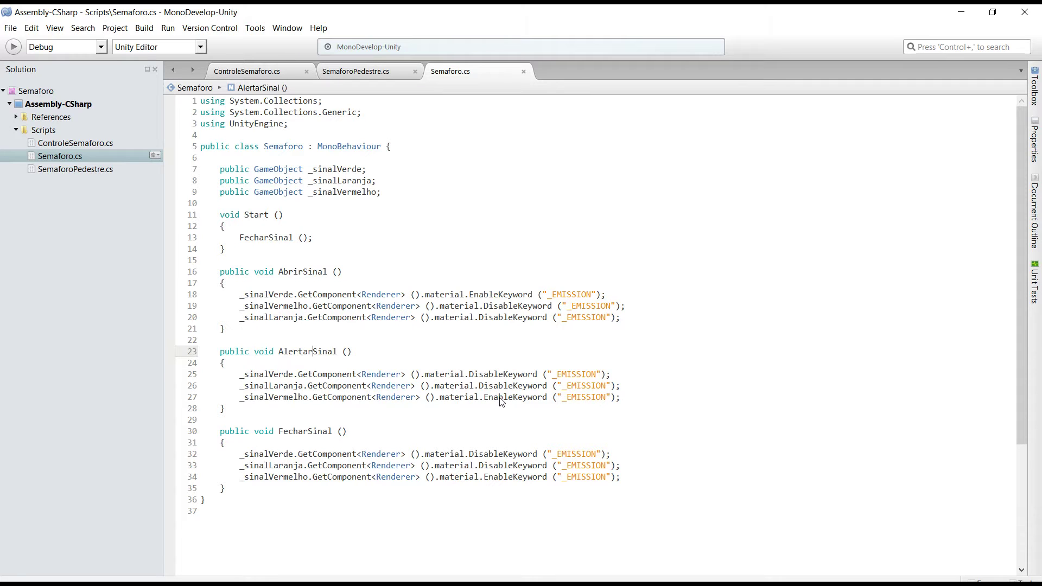
Step: Swap EnableKeyword and DisableKeyword on lines 26–27 so AlertarSinal lights only the orange signal
{"action": "double_click", "coordinate": [501, 402]}
{"action": "double_click", "coordinate": [500, 386]}
{"action": "key", "text": "ctrl+v"}
{"action": "left_click", "coordinate": [503, 374]}
{"action": "key", "text": "ctrl+c"}
{"action": "double_click", "coordinate": [502, 398]}
{"action": "key", "text": "ctrl+v"}
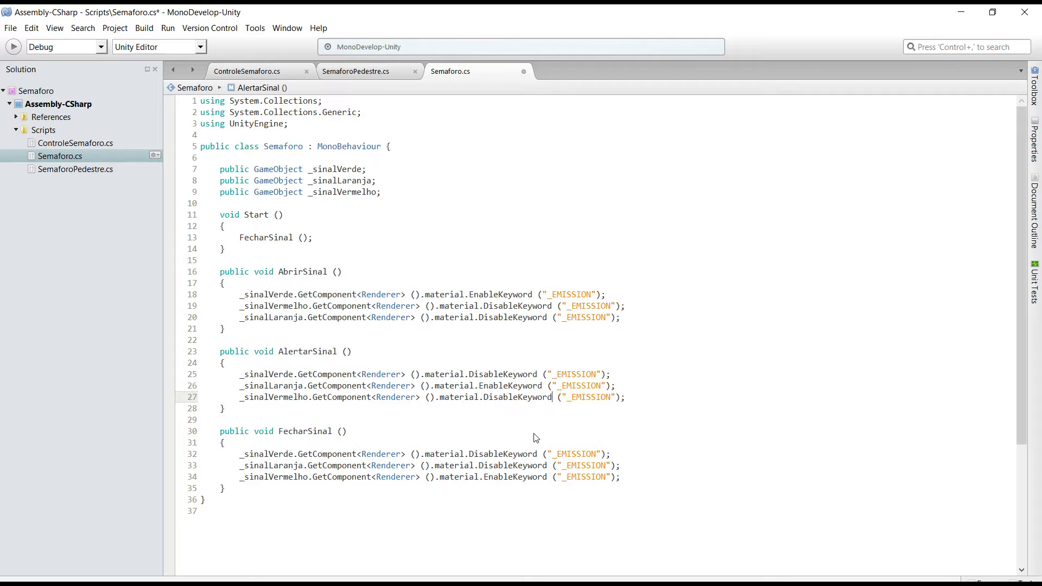
Step: Format the whole Semaforo.cs document via Edit > Format, save it, and return to Unity
{"action": "left_click", "coordinate": [53, 28]}
{"action": "mouse_move", "coordinate": [33, 29]}
{"action": "mouse_move", "coordinate": [68, 166]}
{"action": "left_click", "coordinate": [276, 169]}
{"action": "key", "text": "ctrl+s"}
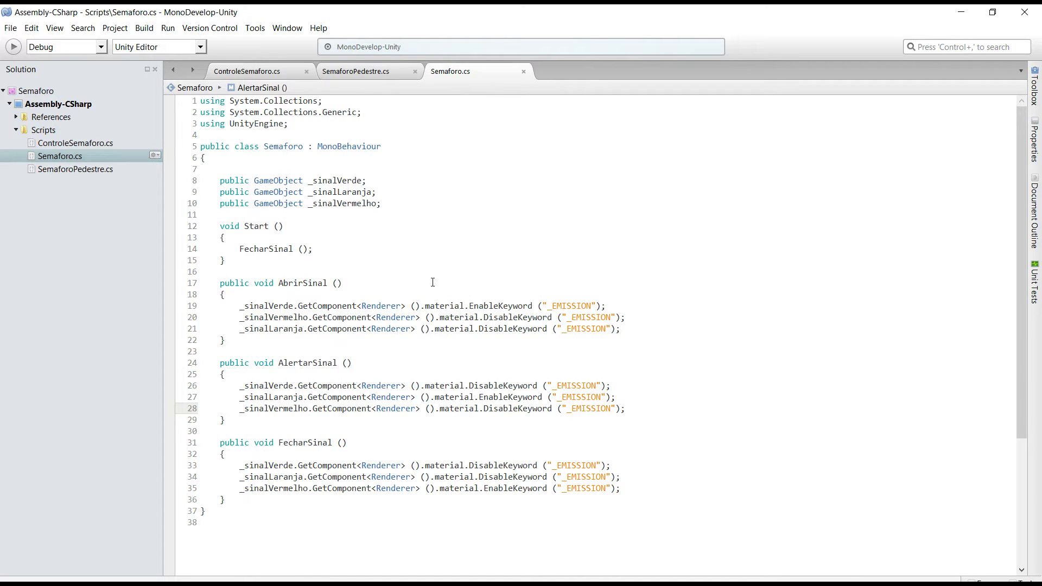
{"action": "key", "text": "alt+Tab"}
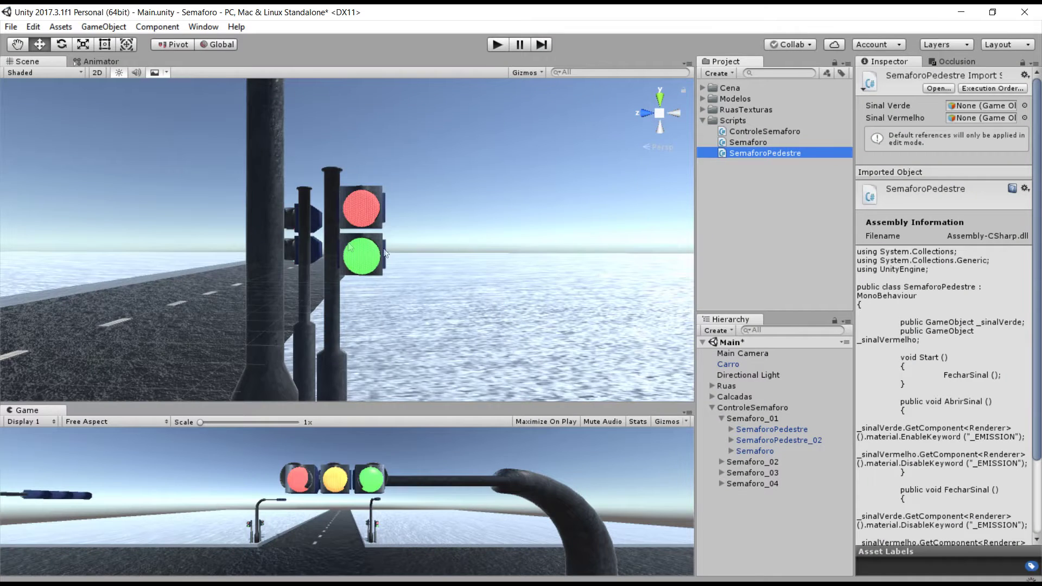
Step: Select the Semaforo traffic light in the scene and attach the Semaforo script to it
{"action": "left_click", "coordinate": [545, 213]}
{"action": "mouse_move", "coordinate": [570, 203]}
{"action": "left_mouse_down", "text": "alt"}
{"action": "mouse_move", "coordinate": [469, 267]}
{"action": "mouse_move", "coordinate": [419, 119]}
{"action": "left_mouse_up", "text": "alt"}
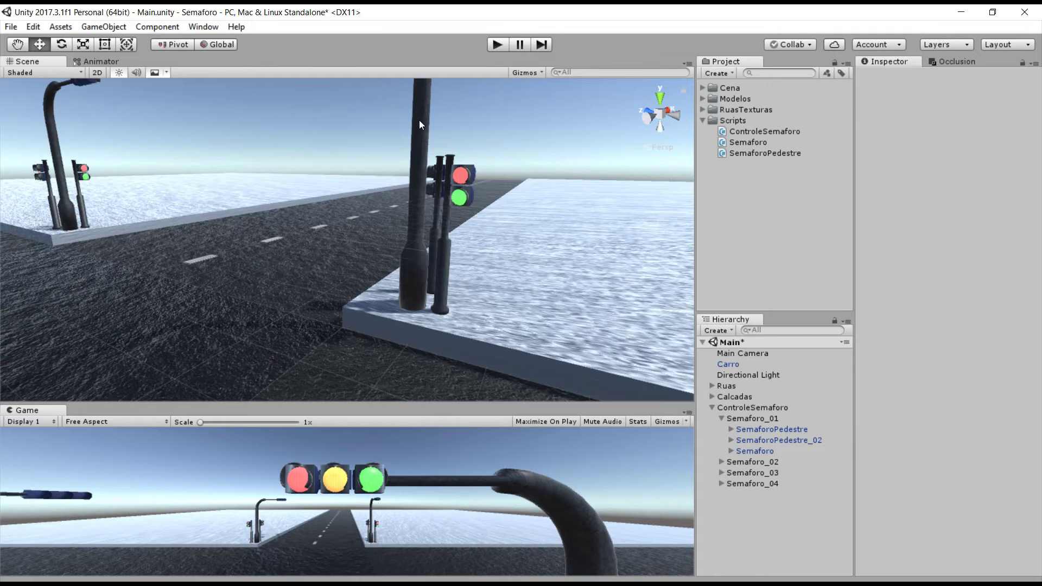
{"action": "left_click", "coordinate": [419, 119]}
{"action": "key", "text": "f"}
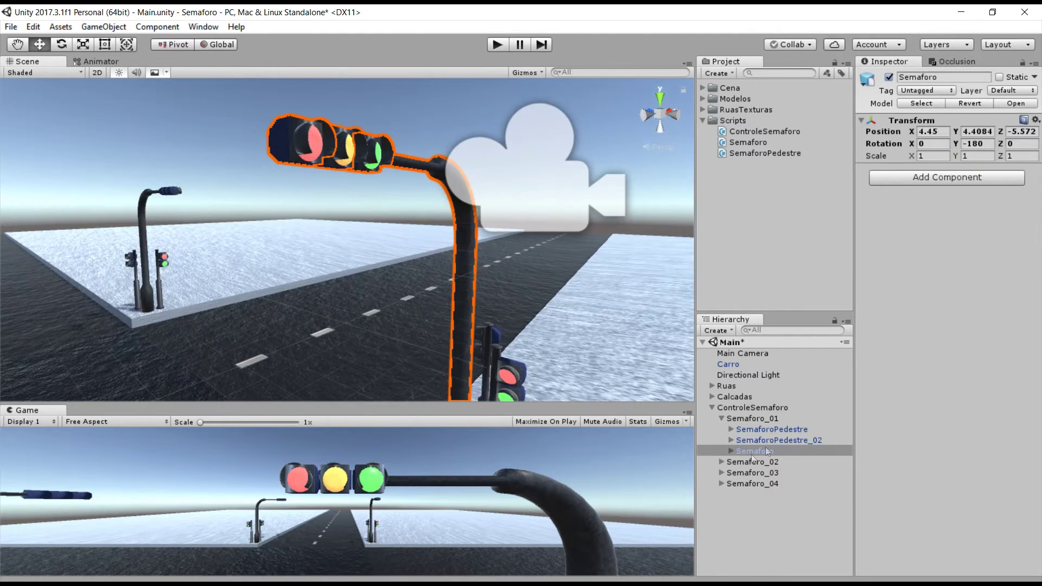
{"action": "left_click_drag", "start_coordinate": [775, 139], "coordinate": [926, 211]}
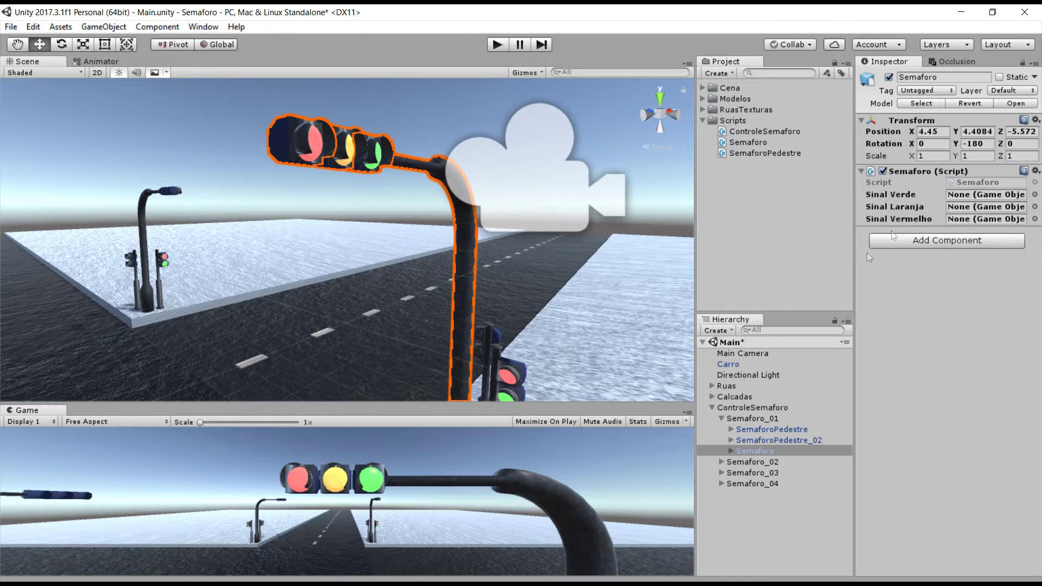
Step: Inspect the Amarelo, Verde and Vermelho lenses, then assign Amarelo as the Sinal Laranja light
{"action": "left_click", "coordinate": [731, 451]}
{"action": "mouse_move", "coordinate": [412, 122]}
{"action": "left_mouse_down", "text": "alt"}
{"action": "mouse_move", "coordinate": [417, 210]}
{"action": "mouse_move", "coordinate": [413, 179]}
{"action": "left_mouse_up", "text": "alt"}
{"action": "left_click", "coordinate": [331, 342]}
{"action": "left_click", "coordinate": [370, 298]}
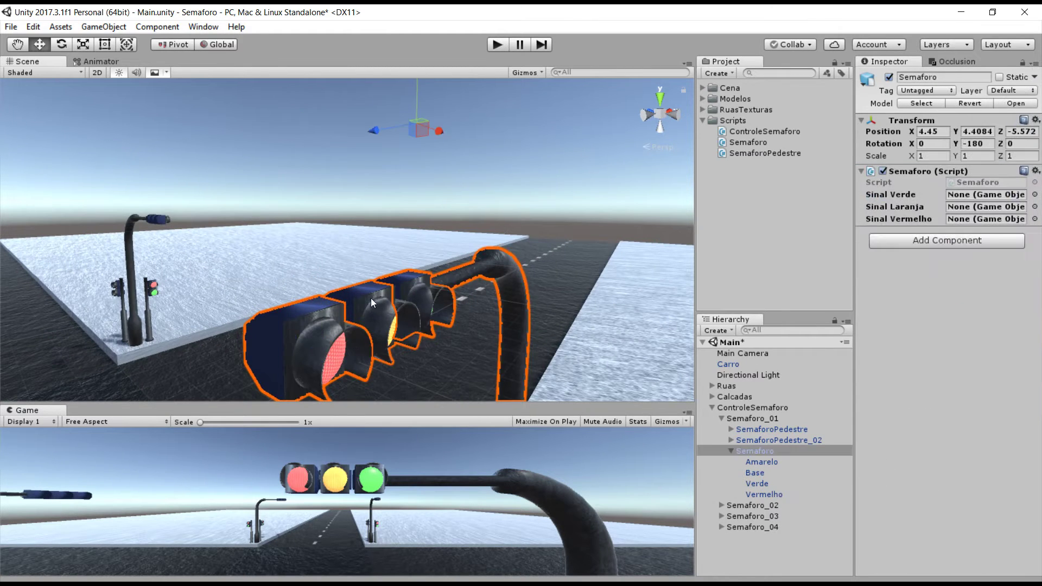
{"action": "left_click", "coordinate": [386, 294]}
{"action": "left_click", "coordinate": [409, 288]}
{"action": "left_click", "coordinate": [412, 285]}
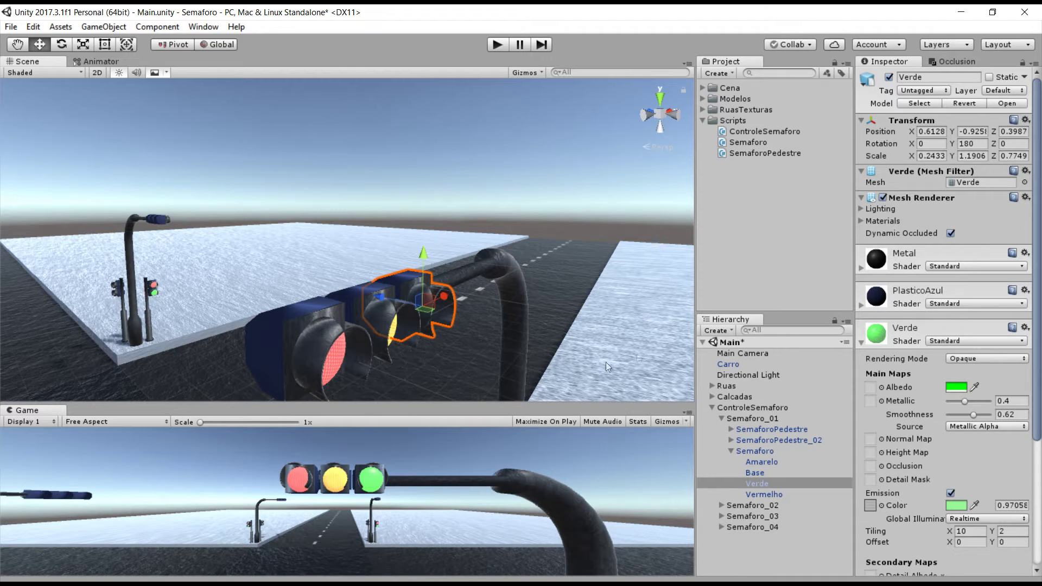
{"action": "right_click_drag", "start_coordinate": [426, 267], "coordinate": [545, 155], "text": "alt"}
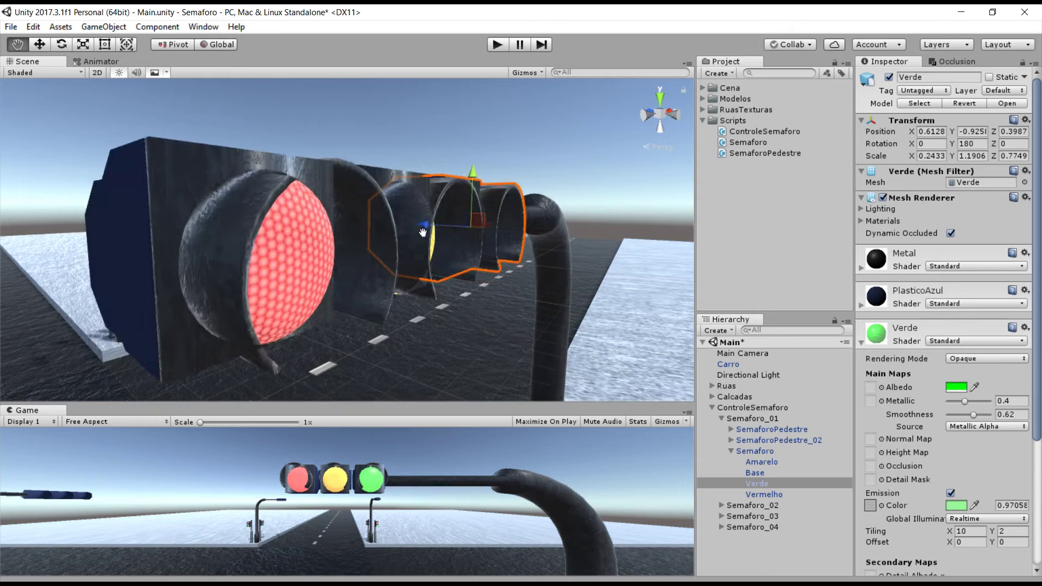
{"action": "left_click", "coordinate": [545, 155]}
{"action": "left_click", "coordinate": [287, 249]}
{"action": "left_click", "coordinate": [286, 249]}
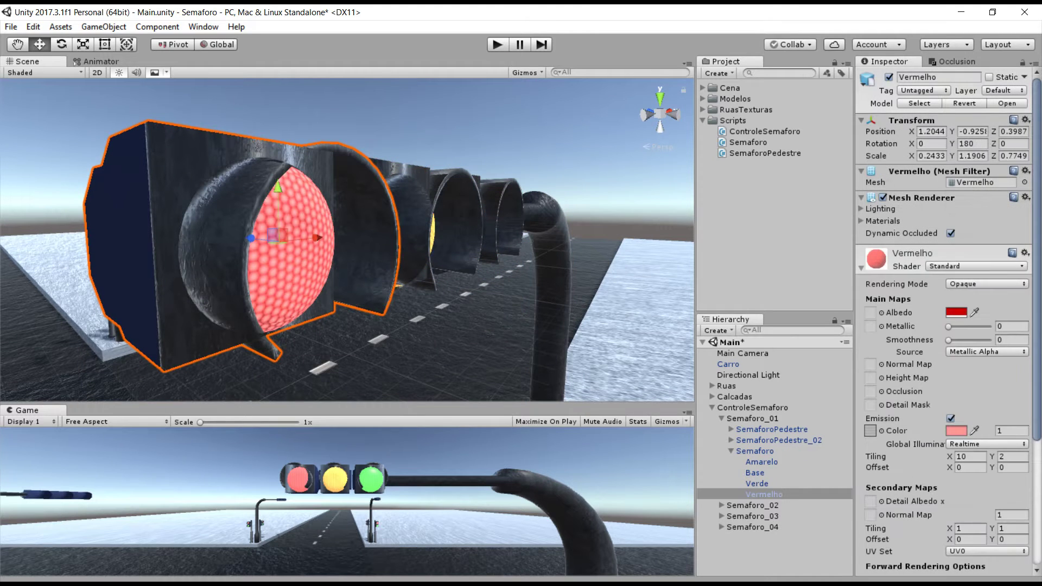
{"action": "left_click", "coordinate": [755, 450]}
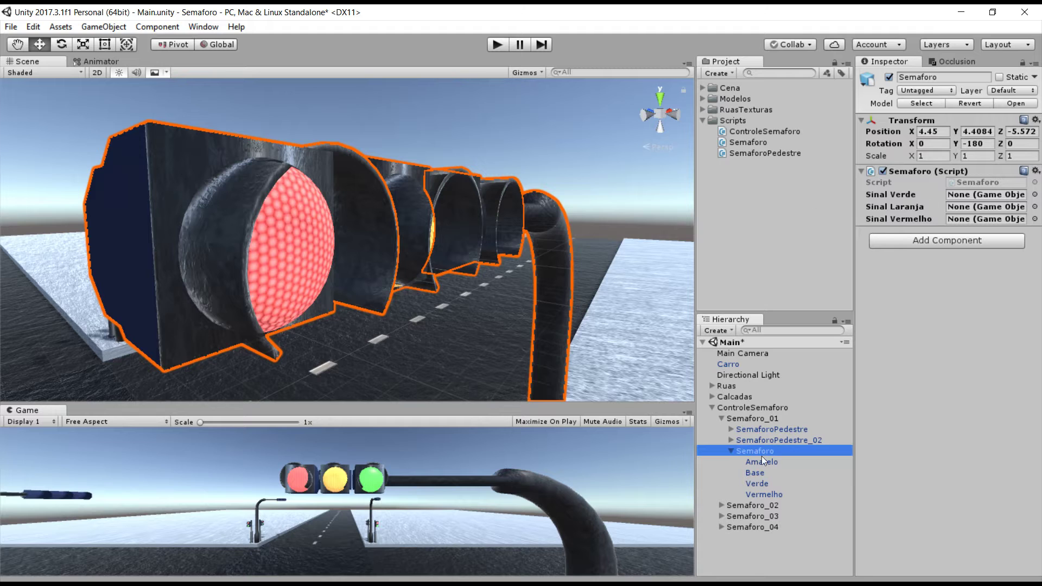
{"action": "left_click_drag", "start_coordinate": [761, 464], "coordinate": [956, 206]}
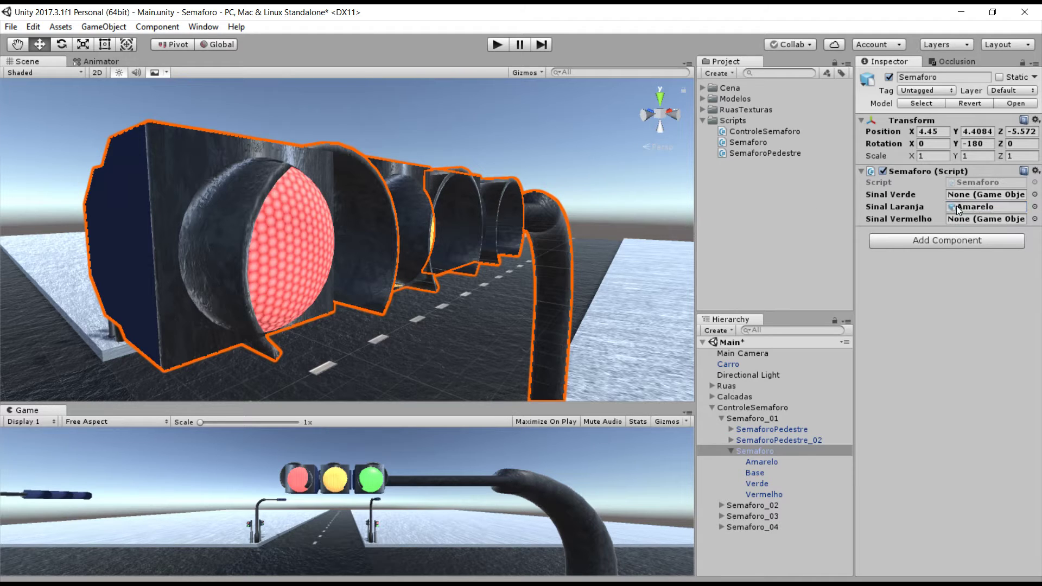
Step: Link Verde to Sinal Verde and Vermelho to Sinal Vermelho, then test in play mode
{"action": "left_click_drag", "start_coordinate": [753, 482], "coordinate": [960, 197]}
{"action": "left_click_drag", "start_coordinate": [773, 496], "coordinate": [996, 224]}
{"action": "left_click", "coordinate": [499, 46]}
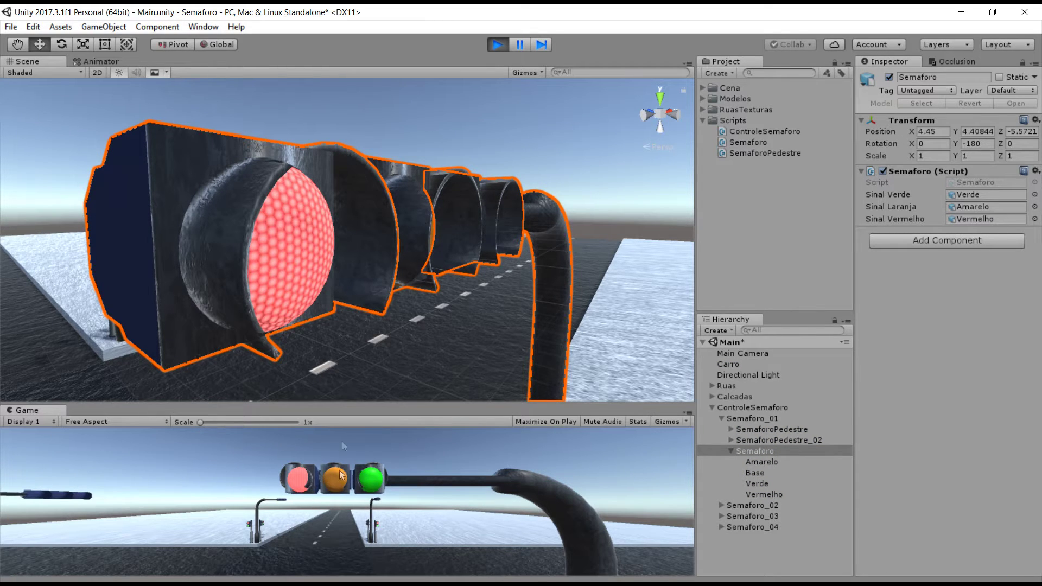
{"action": "left_click", "coordinate": [498, 45]}
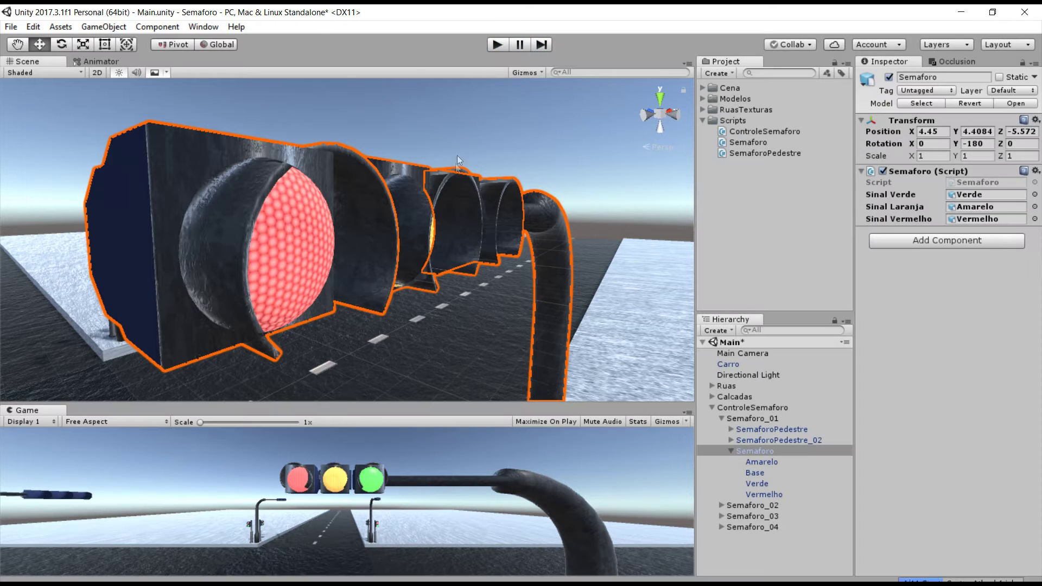
Step: Move the view toward the pedestrian light and bring up the Semaforo object's context menu
{"action": "left_click", "coordinate": [731, 451]}
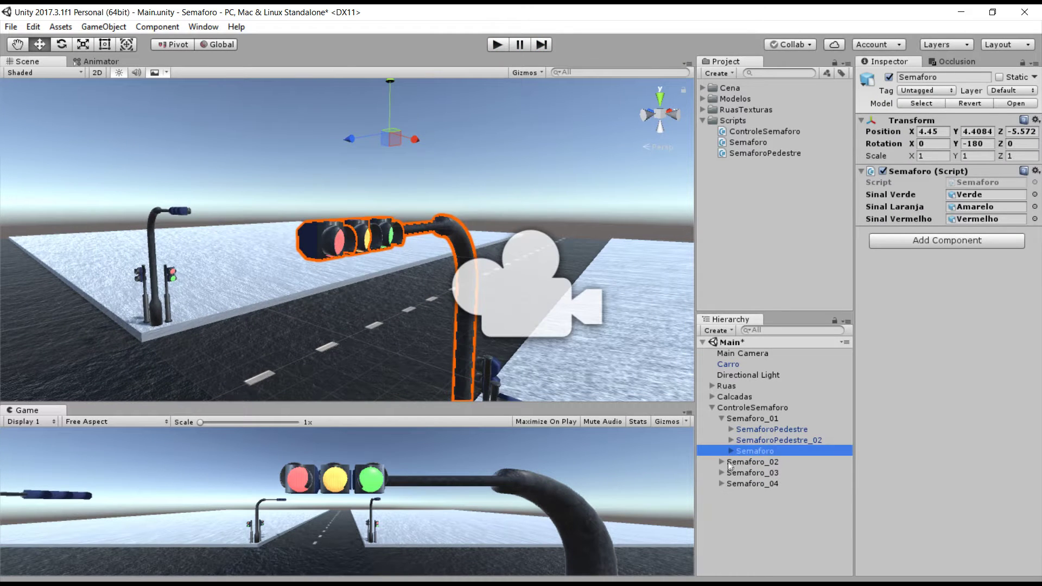
{"action": "mouse_move", "coordinate": [411, 180]}
{"action": "right_mouse_down"}
{"action": "mouse_move", "coordinate": [244, 126]}
{"action": "mouse_move", "coordinate": [760, 475]}
{"action": "mouse_move", "coordinate": [807, 495]}
{"action": "right_mouse_up"}
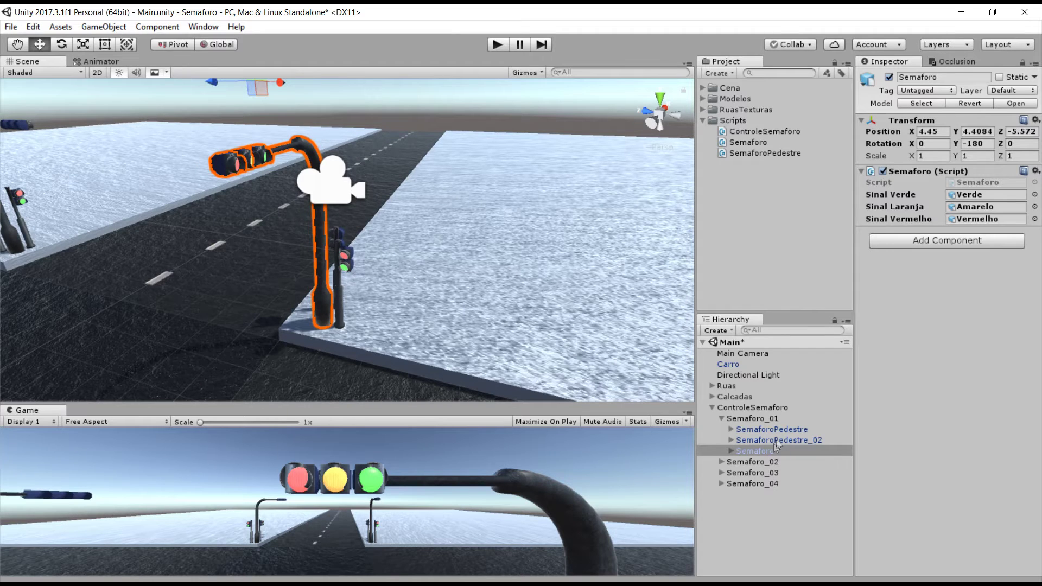
{"action": "left_click", "coordinate": [728, 453]}
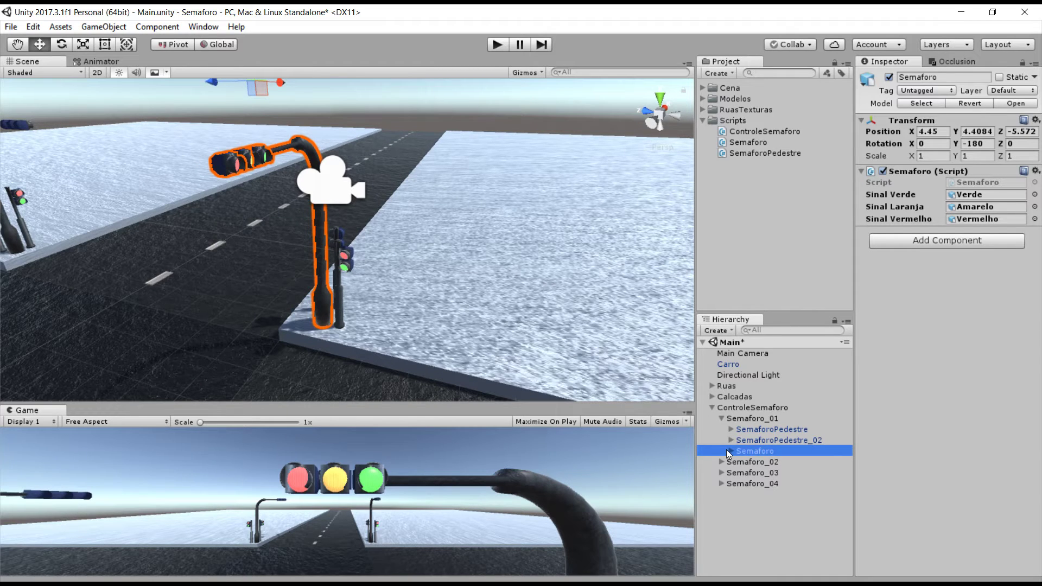
{"action": "left_click", "coordinate": [419, 171]}
{"action": "mouse_move", "coordinate": [418, 171]}
{"action": "right_mouse_down"}
{"action": "mouse_move", "coordinate": [323, 247]}
{"action": "mouse_move", "coordinate": [441, 222]}
{"action": "right_mouse_up"}
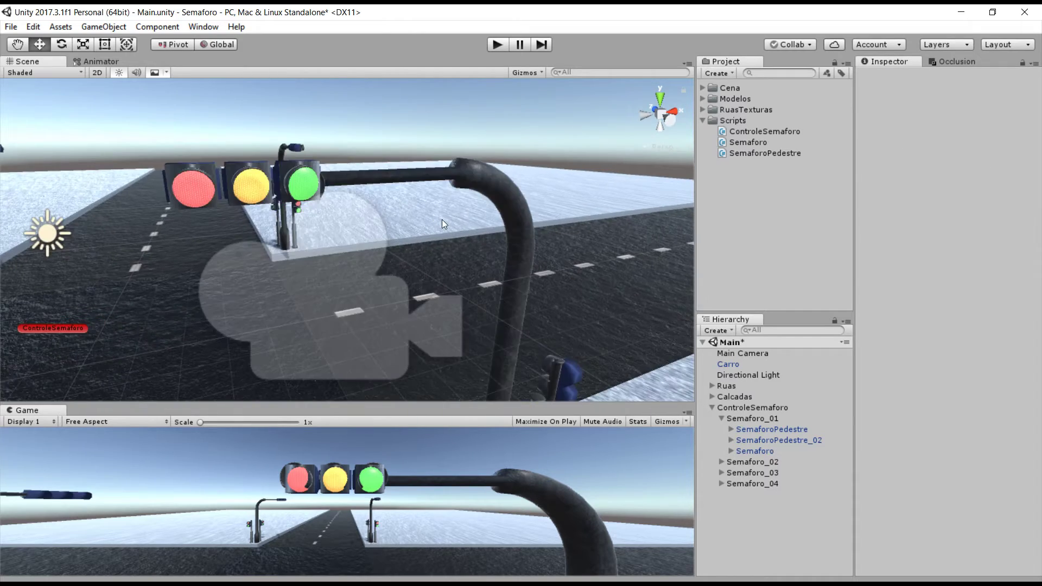
{"action": "scroll", "coordinate": [442, 220], "scroll_direction": "up", "scroll_amount": 2}
{"action": "right_click_drag", "start_coordinate": [509, 220], "coordinate": [432, 275]}
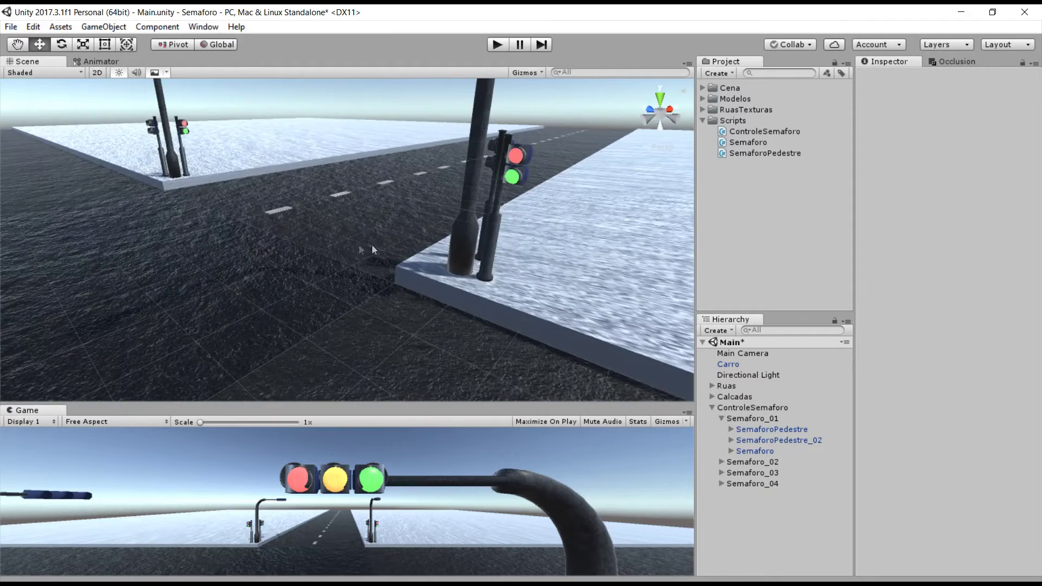
{"action": "right_click_drag", "start_coordinate": [432, 275], "coordinate": [414, 286]}
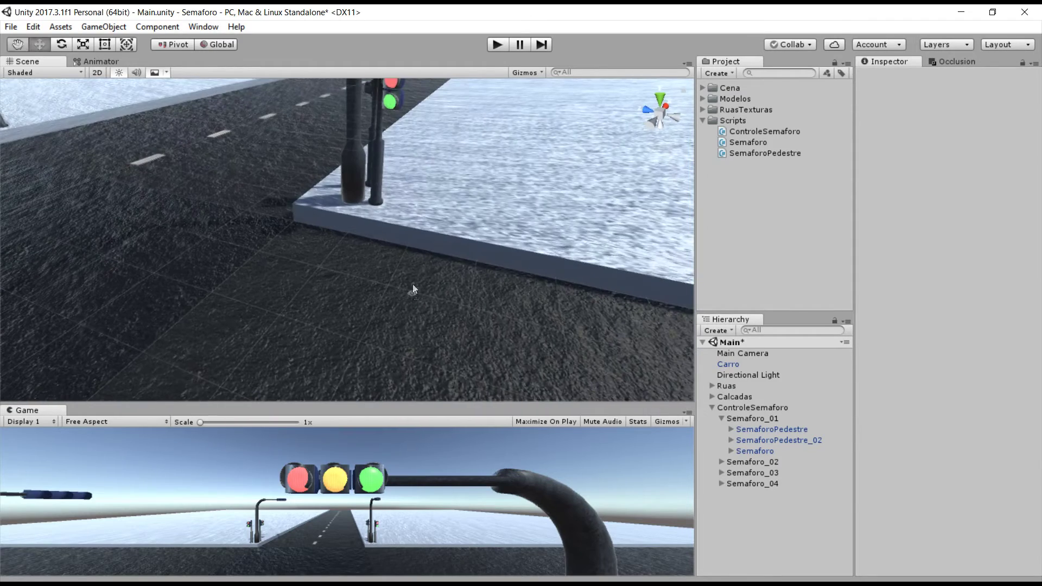
{"action": "left_click", "coordinate": [730, 451]}
{"action": "left_click", "coordinate": [755, 451]}
{"action": "right_click", "coordinate": [756, 450]}
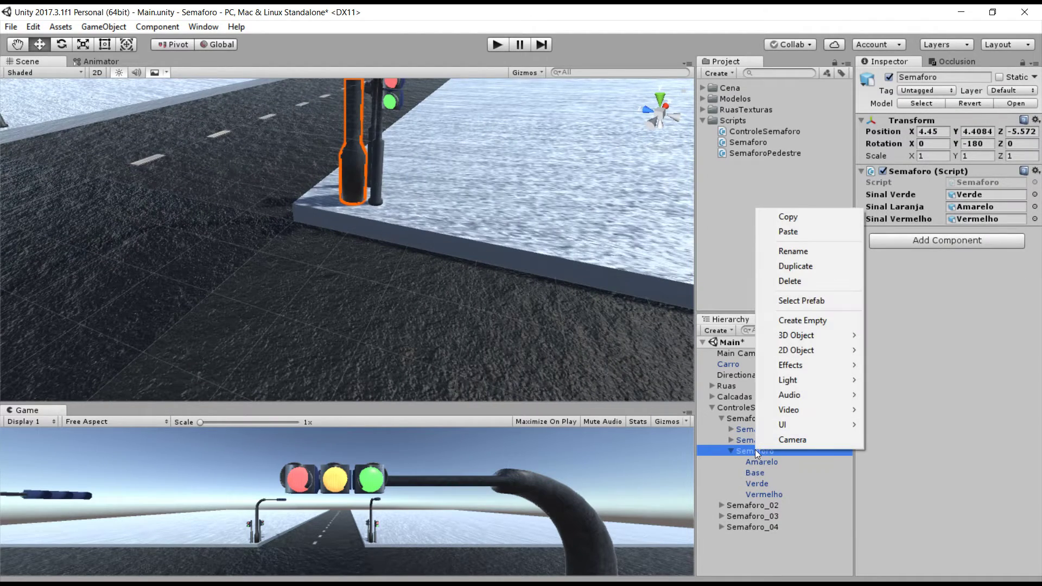
Step: Add a Point Light under Semaforo and move it down to the lamps at X 0.43
{"action": "mouse_move", "coordinate": [787, 382]}
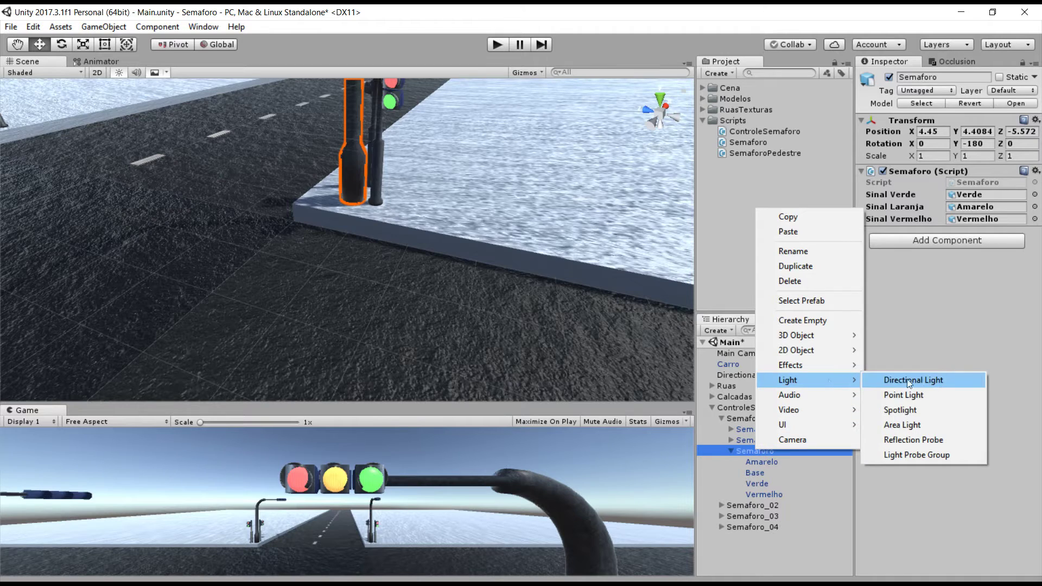
{"action": "left_click", "coordinate": [944, 397]}
{"action": "left_click_drag", "start_coordinate": [648, 320], "coordinate": [307, 115], "text": "alt"}
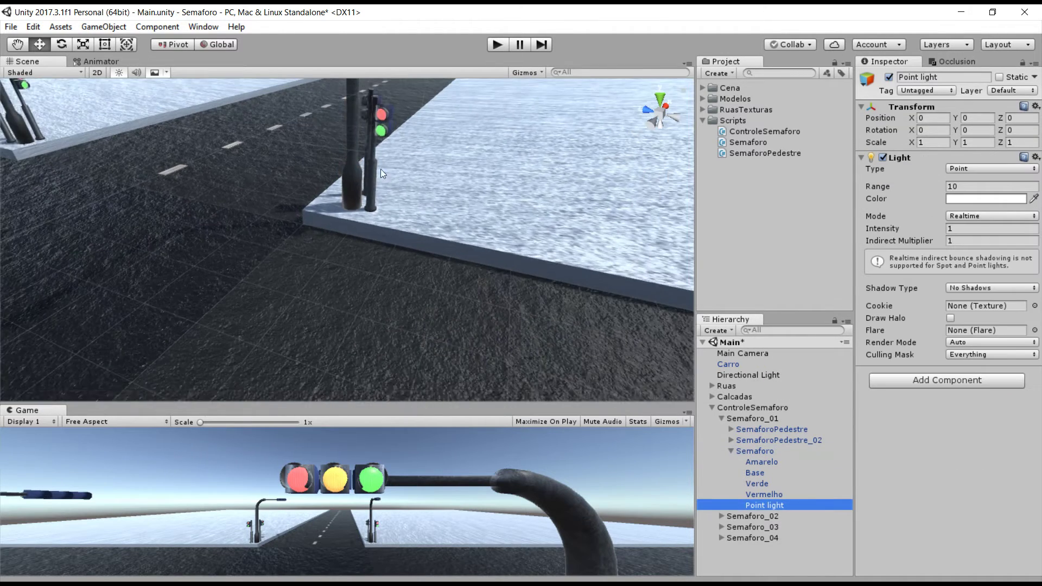
{"action": "mouse_move", "coordinate": [308, 118]}
{"action": "left_mouse_down"}
{"action": "mouse_move", "coordinate": [302, 297]}
{"action": "mouse_move", "coordinate": [399, 279]}
{"action": "left_mouse_up"}
{"action": "left_click_drag", "start_coordinate": [537, 323], "coordinate": [503, 242], "text": "alt"}
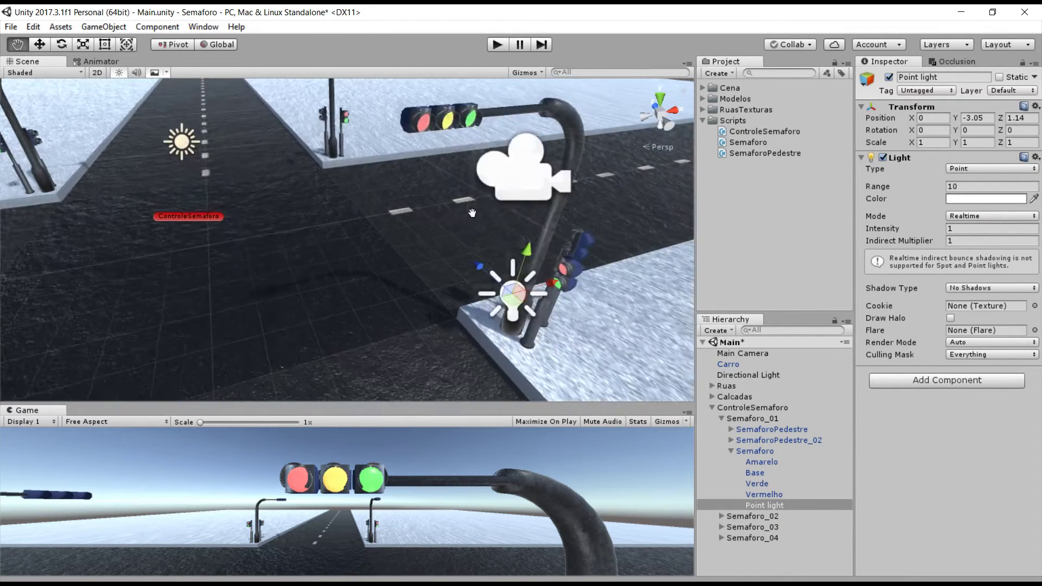
{"action": "left_click_drag", "start_coordinate": [456, 205], "coordinate": [419, 210]}
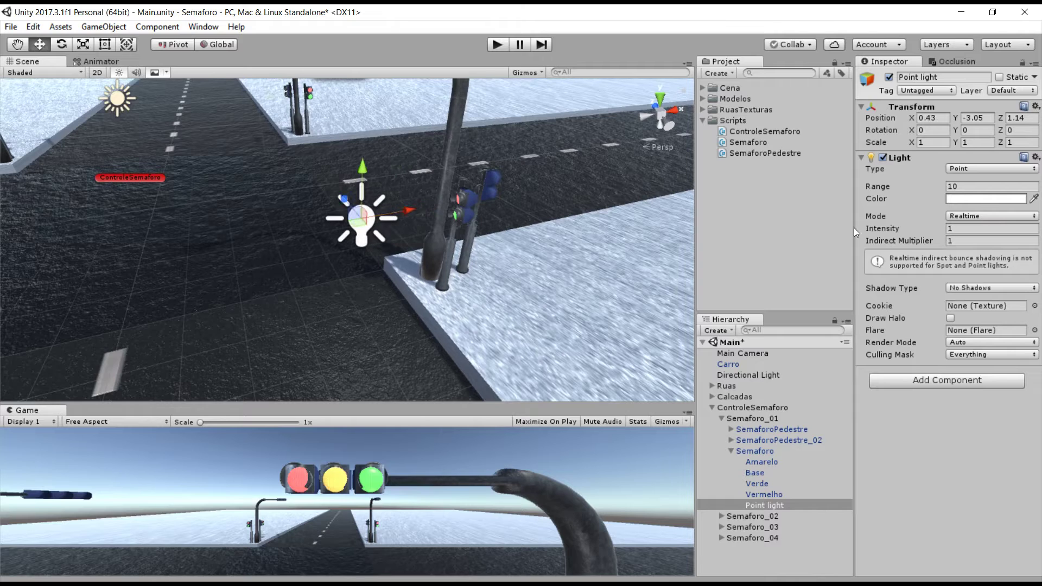
Step: Set the point light's Light Color to fully saturated red
{"action": "left_click", "coordinate": [986, 200]}
{"action": "left_click", "coordinate": [136, 139]}
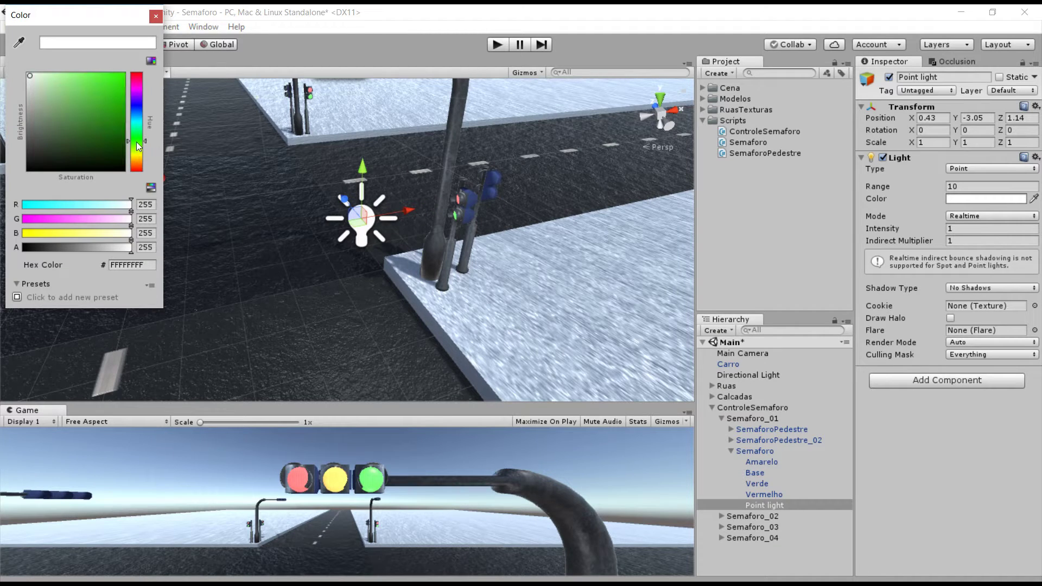
{"action": "left_click_drag", "start_coordinate": [109, 96], "coordinate": [131, 62]}
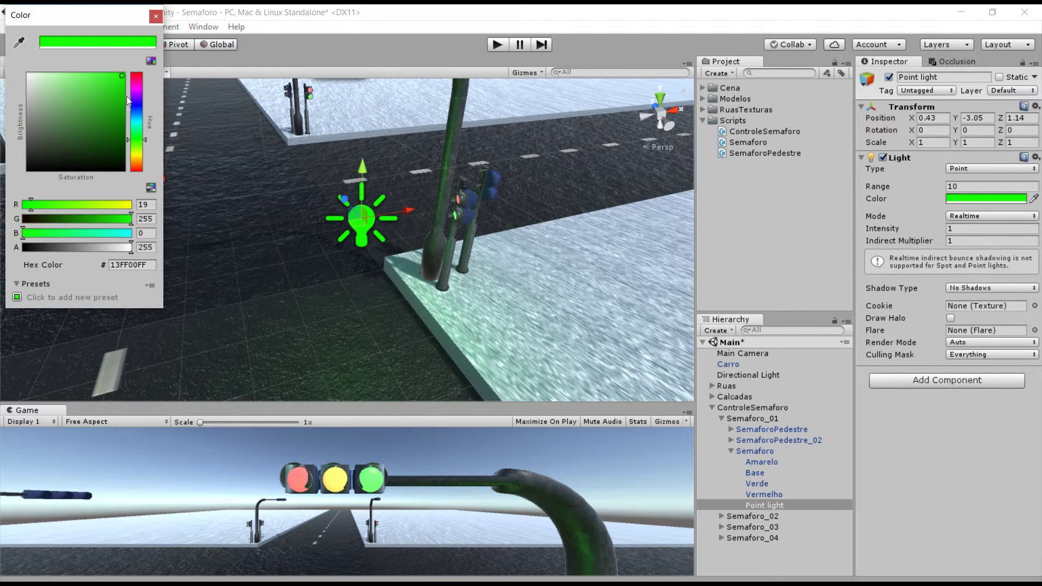
{"action": "mouse_move", "coordinate": [138, 154]}
{"action": "left_mouse_down"}
{"action": "mouse_move", "coordinate": [139, 172]}
{"action": "mouse_move", "coordinate": [137, 144]}
{"action": "mouse_move", "coordinate": [135, 173]}
{"action": "left_mouse_up"}
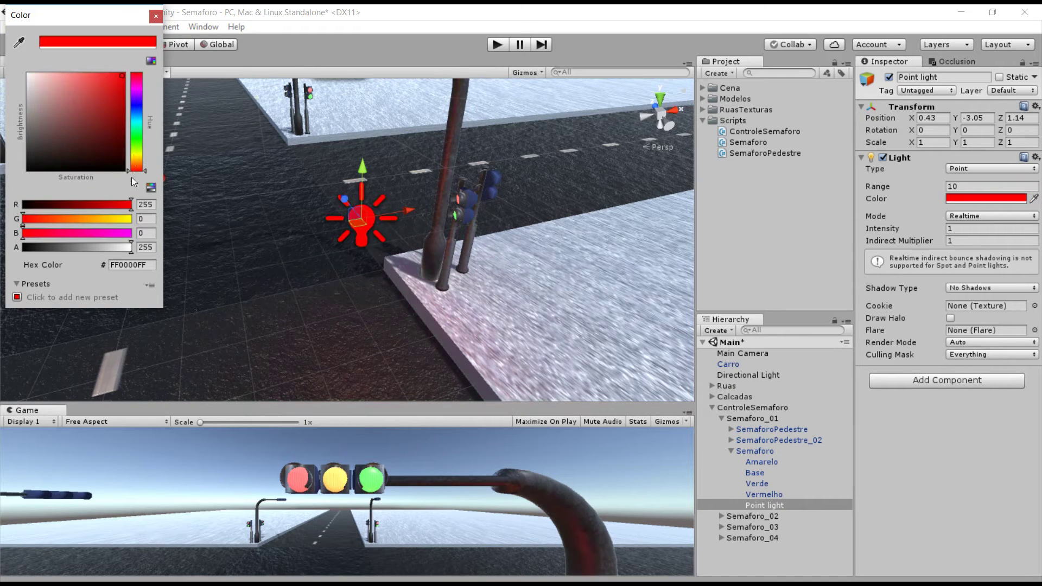
{"action": "left_click", "coordinate": [154, 20]}
Step: Nudge the point light toward the pole and raise it to Y -2.034
{"action": "left_click_drag", "start_coordinate": [362, 168], "coordinate": [362, 123]}
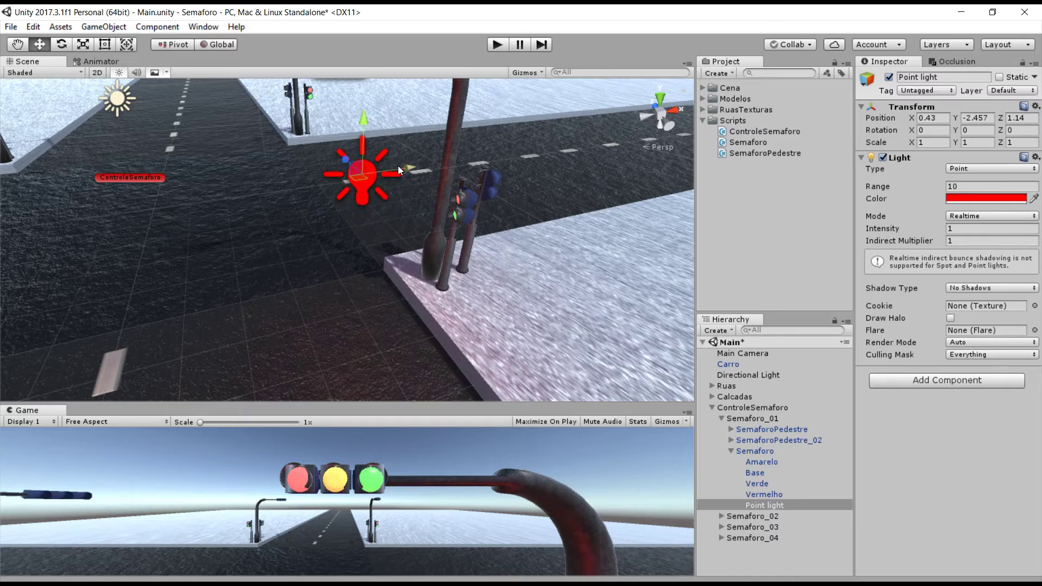
{"action": "middle_click_drag", "start_coordinate": [398, 165], "coordinate": [343, 243]}
{"action": "left_click_drag", "start_coordinate": [343, 243], "coordinate": [298, 243]}
{"action": "mouse_move", "coordinate": [202, 230]}
{"action": "left_mouse_down"}
{"action": "mouse_move", "coordinate": [200, 197]}
{"action": "mouse_move", "coordinate": [390, 316]}
{"action": "left_mouse_up"}
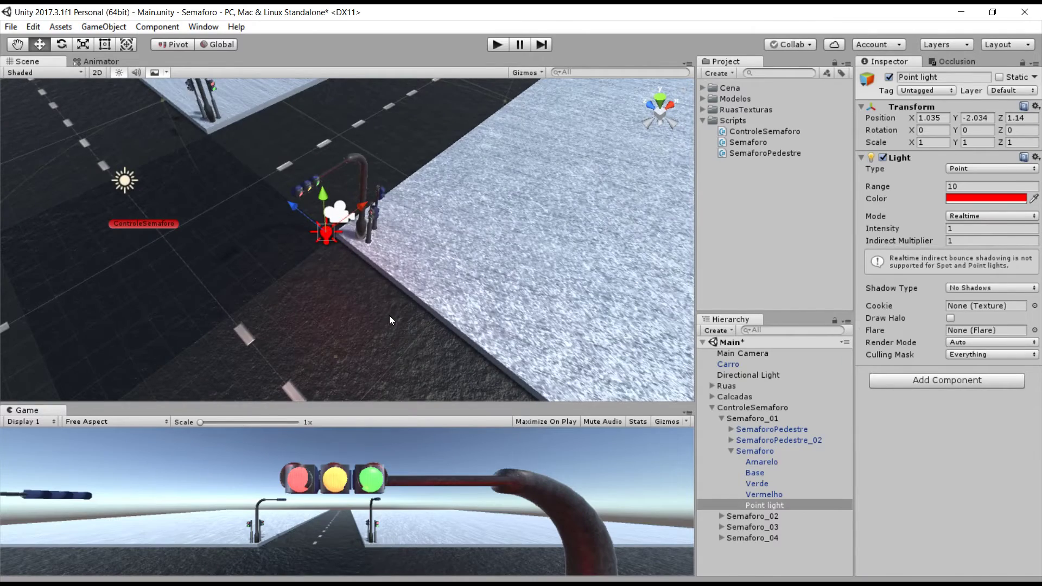
{"action": "left_click", "coordinate": [389, 315]}
{"action": "left_click_drag", "start_coordinate": [389, 314], "coordinate": [454, 125], "text": "alt"}
{"action": "key", "text": "alt+Tab"}
Step: Declare a public Light _luz field at the top of Semaforo and save
{"action": "left_click", "coordinate": [298, 165]}
{"action": "type", "text": "publ"}
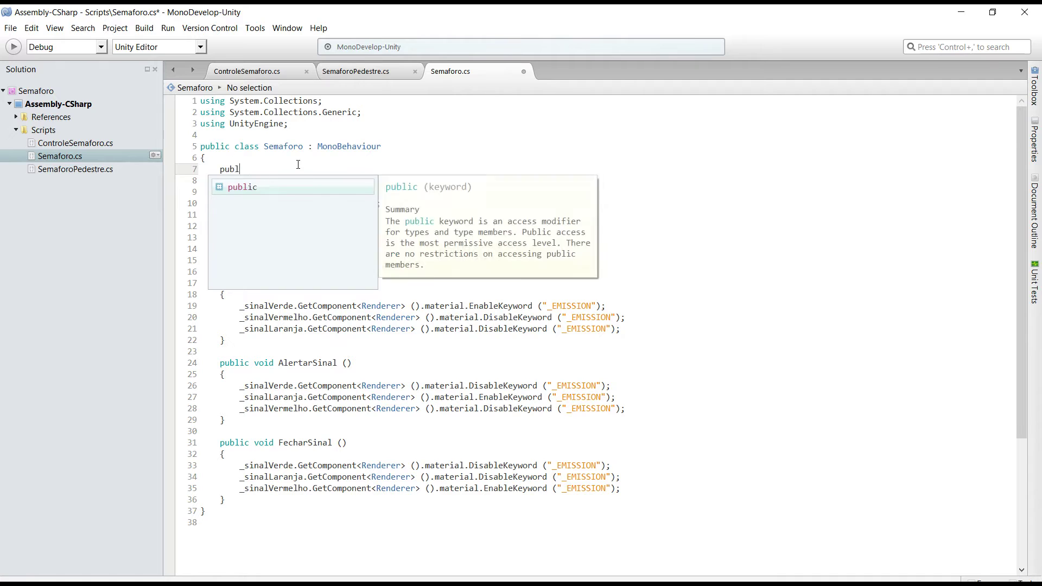
{"action": "type", "text": "ic Light _luz;"}
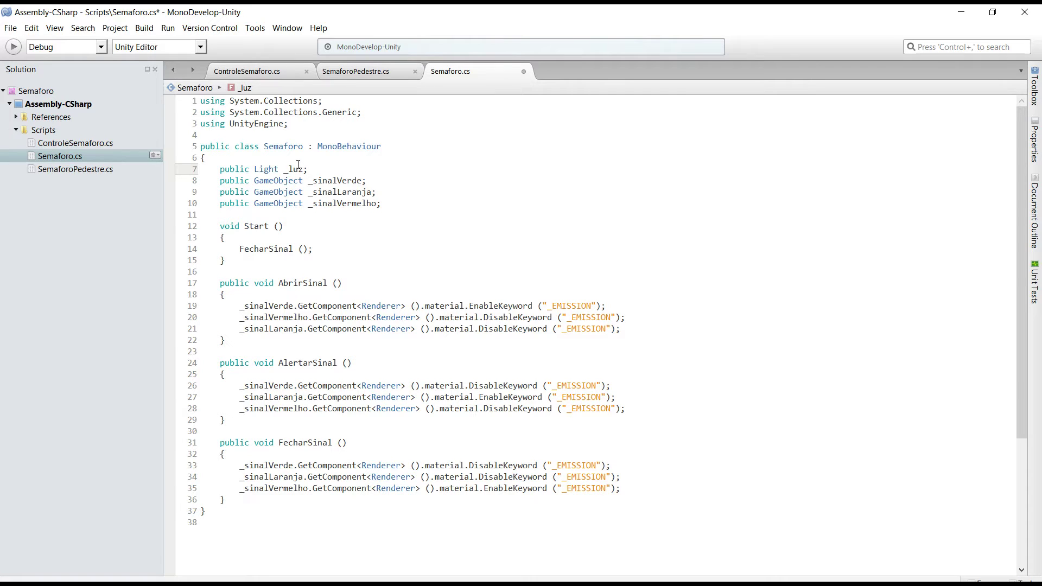
{"action": "key", "text": "ctrl+s"}
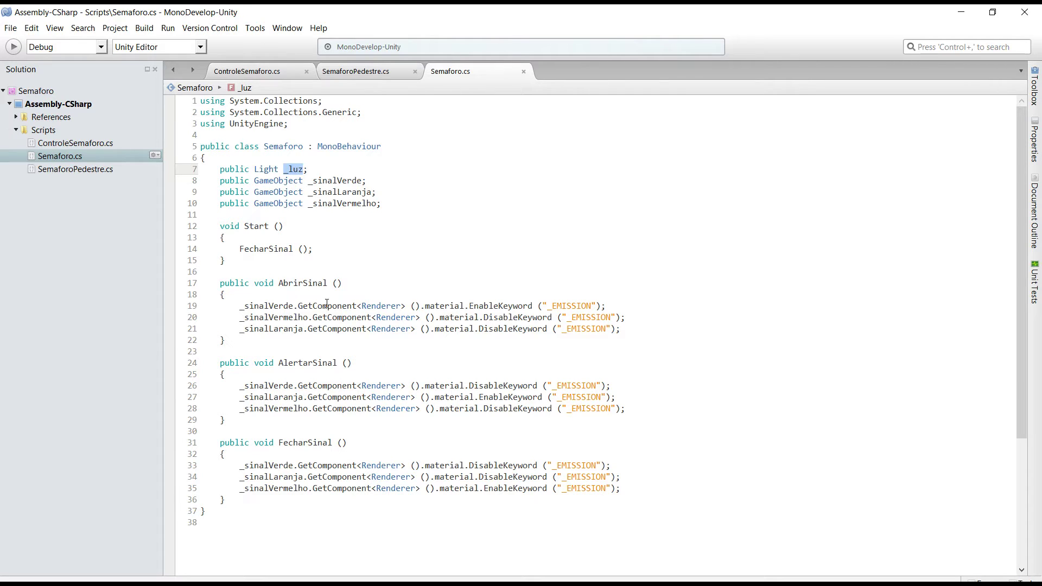
Step: Make AbrirSinal set _luz.color to Color.green
{"action": "left_click", "coordinate": [644, 330]}
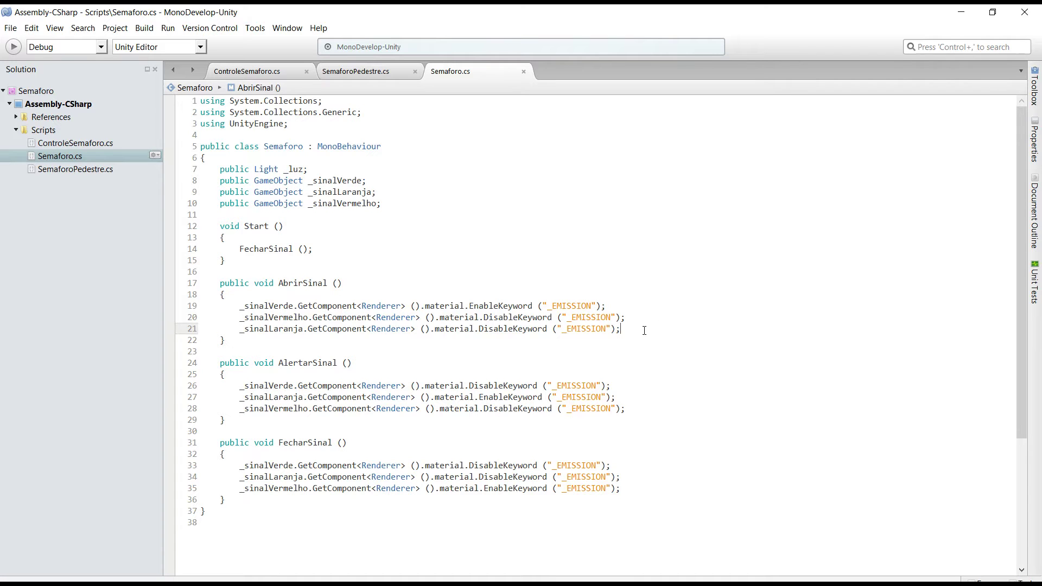
{"action": "key", "text": "Return"}
{"action": "type", "text": "_luz.col"}
{"action": "key", "text": "Return"}
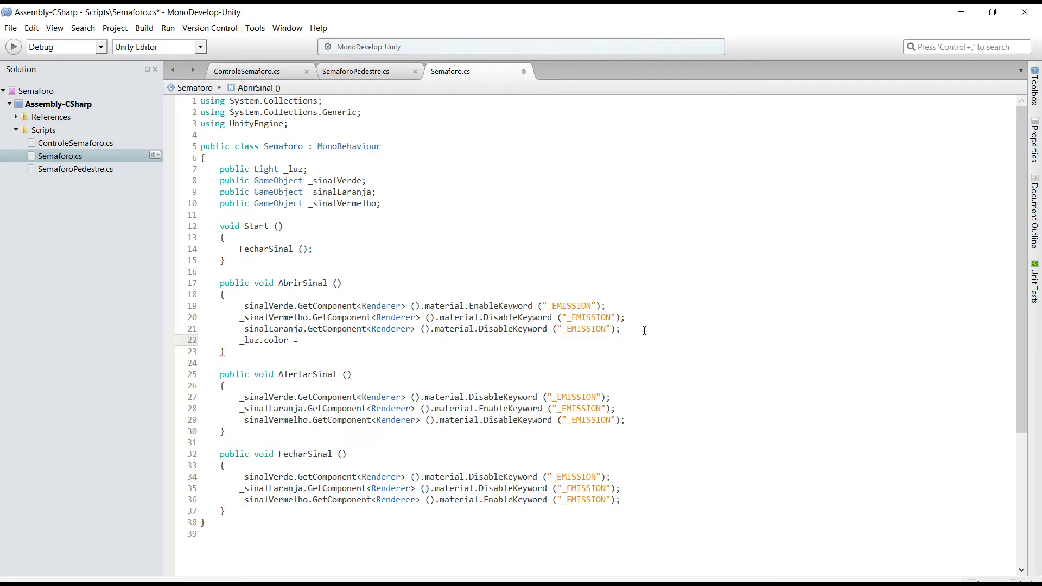
{"action": "type", "text": "Color.grt"}
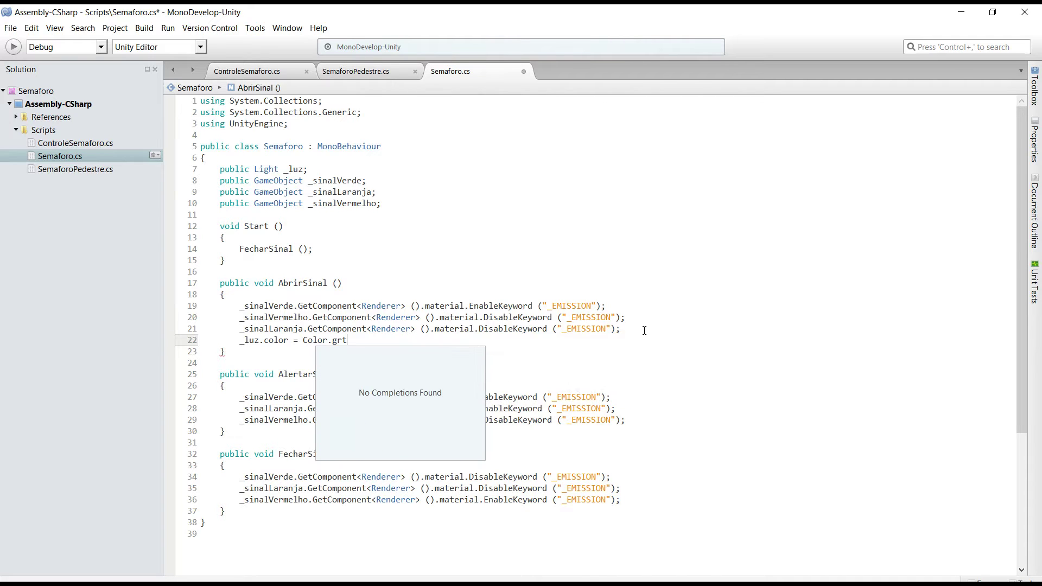
{"action": "key", "text": "BackSpace"}
{"action": "key", "text": "Down"}
{"action": "key", "text": "Return"}
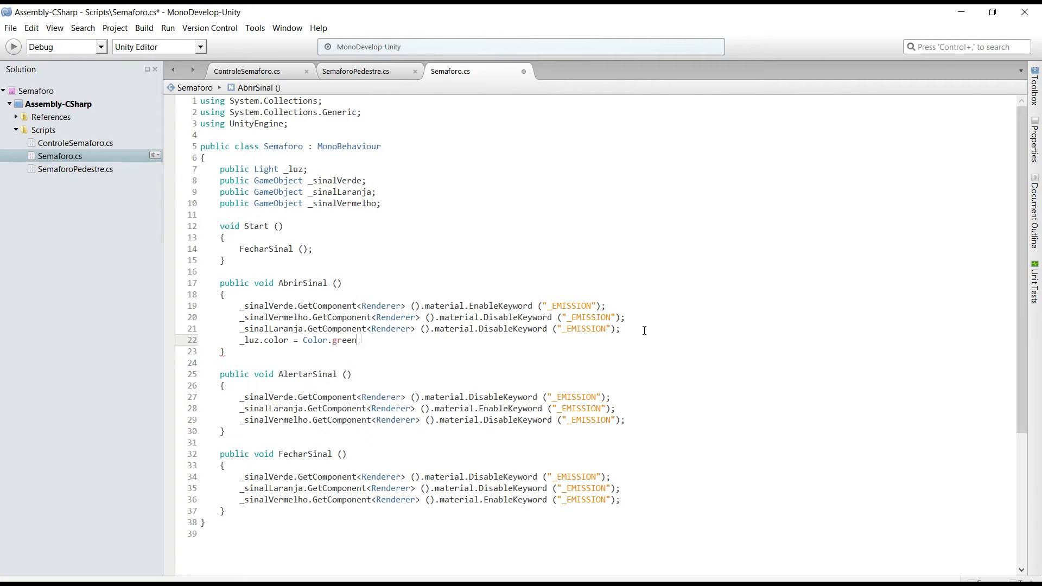
{"action": "type", "text": ";"}
Step: Copy the colour line into FecharSinal as _luz.color = Color.red and save
{"action": "left_click_drag", "start_coordinate": [368, 341], "coordinate": [237, 340]}
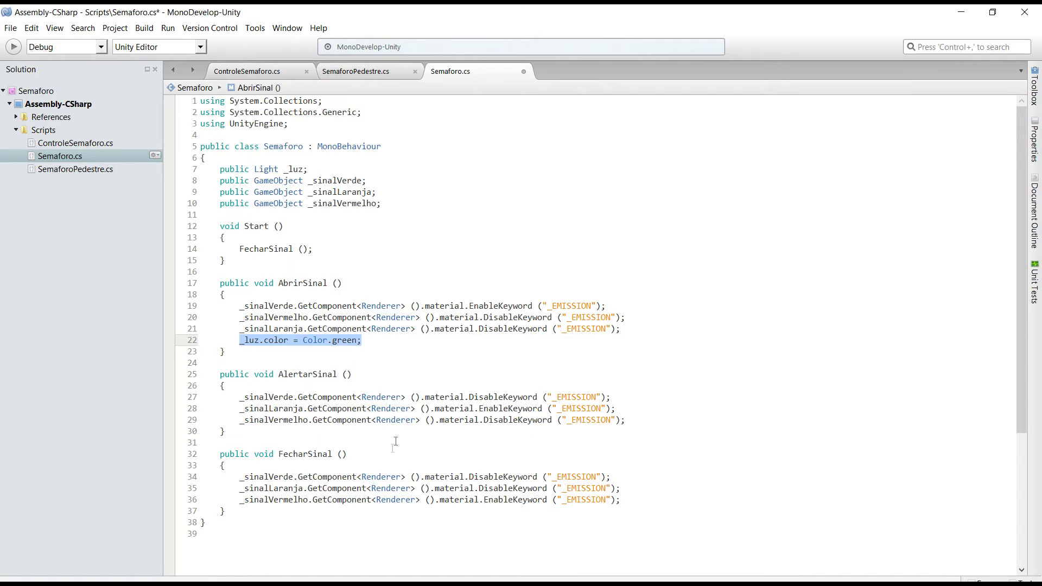
{"action": "key", "text": "ctrl+c"}
{"action": "left_click", "coordinate": [632, 500]}
{"action": "key", "text": "Return"}
{"action": "key", "text": "ctrl+v"}
{"action": "double_click", "coordinate": [338, 512]}
{"action": "type", "text": "r"}
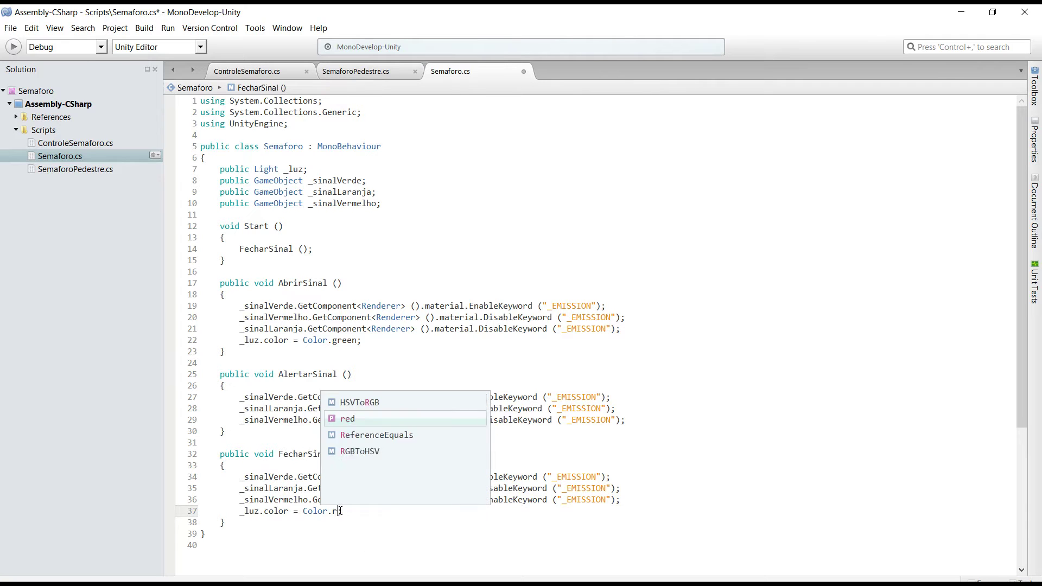
{"action": "type", "text": "ed;"}
{"action": "key", "text": "ctrl+s"}
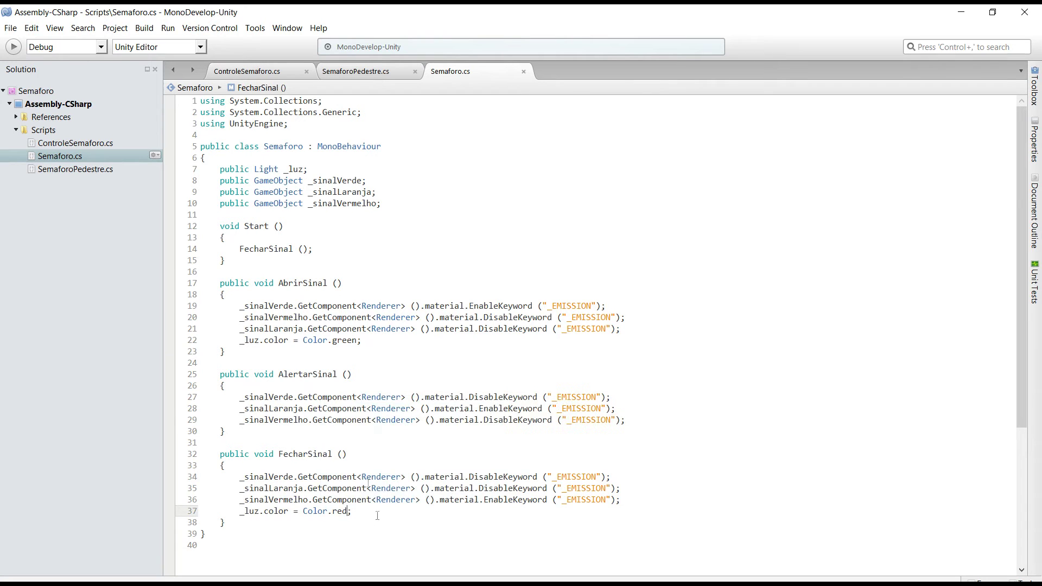
Step: Add a colour line to AlertarSinal using new Color32(223,158,78,0)
{"action": "left_click", "coordinate": [655, 422]}
{"action": "key", "text": "Return"}
{"action": "key", "text": "ctrl+v"}
{"action": "key", "text": "BackSpace"}
{"action": "key", "text": "BackSpace"}
{"action": "key", "text": "BackSpace"}
{"action": "key", "text": "ctrl+space"}
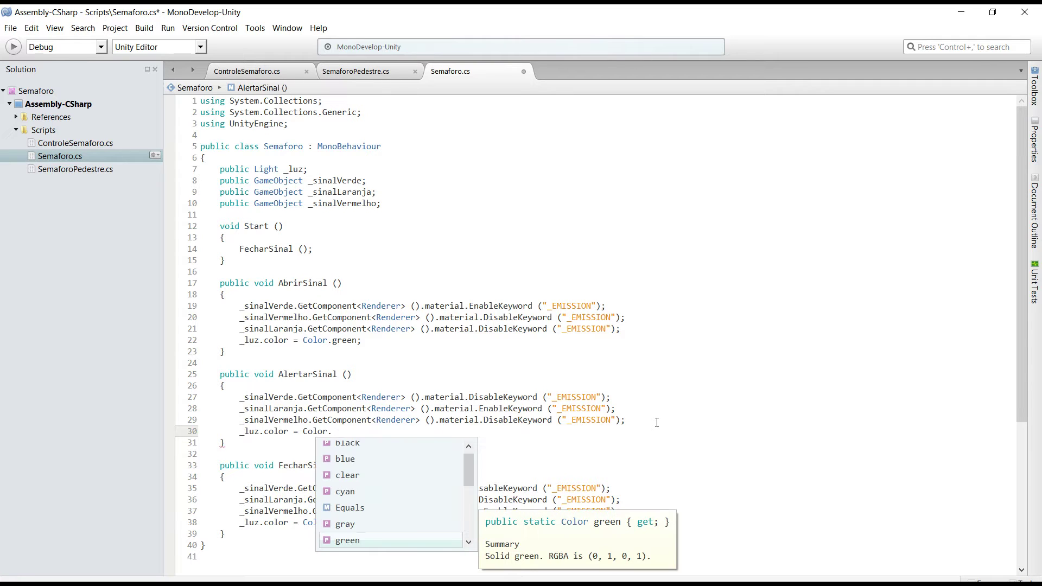
{"action": "type", "text": "o"}
{"action": "key", "text": "BackSpace"}
{"action": "key", "text": "BackSpace"}
{"action": "key", "text": "BackSpace"}
{"action": "key", "text": "BackSpace"}
{"action": "key", "text": "BackSpace"}
{"action": "key", "text": "BackSpace"}
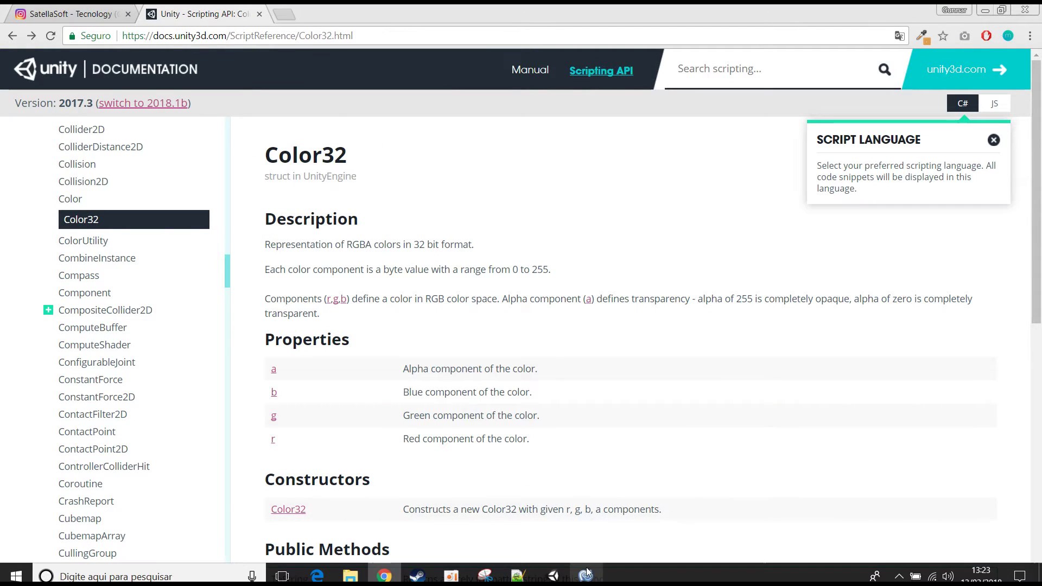
{"action": "left_click", "coordinate": [586, 575]}
{"action": "scroll", "coordinate": [426, 311], "scroll_direction": "down", "scroll_amount": 2}
{"action": "scroll", "coordinate": [427, 311], "scroll_direction": "down", "scroll_amount": 2}
{"action": "left_click", "coordinate": [427, 314]}
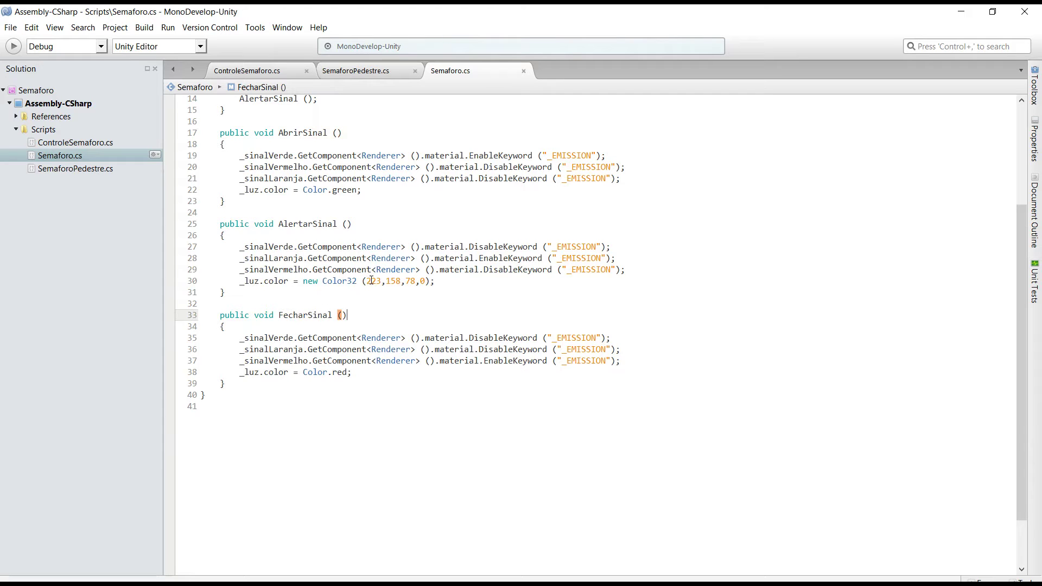
Step: Check the Color32 (223,158,78,0) values on line 30, then return to Unity
{"action": "left_click_drag", "start_coordinate": [371, 280], "coordinate": [424, 281]}
{"action": "left_click", "coordinate": [525, 295]}
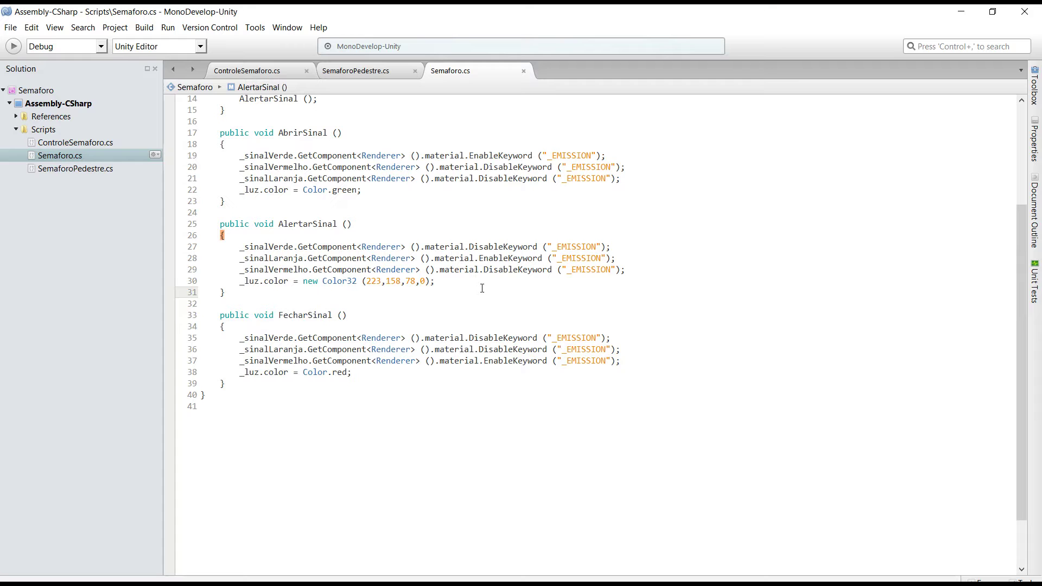
{"action": "mouse_move", "coordinate": [492, 583]}
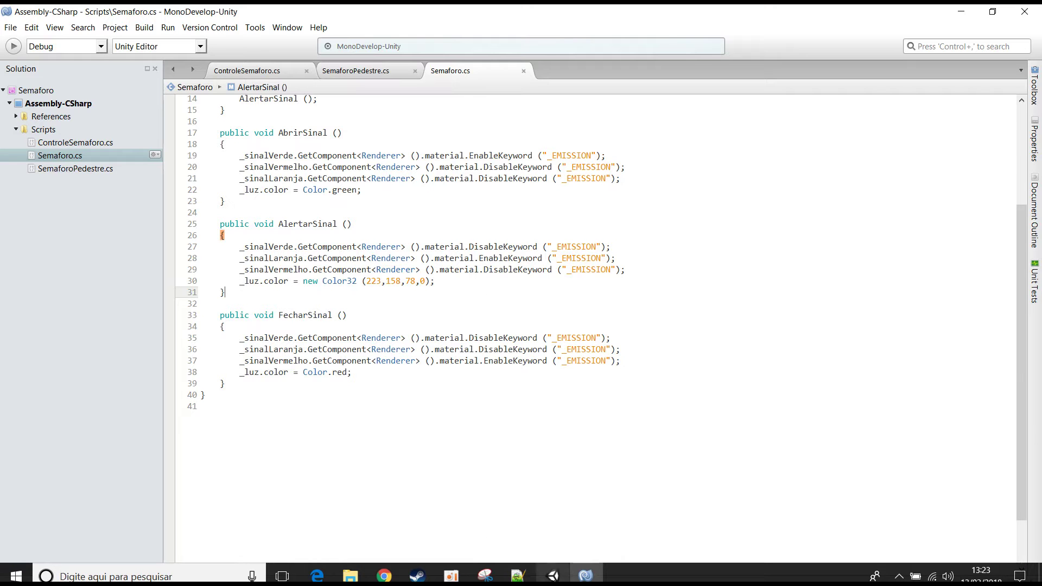
{"action": "left_click", "coordinate": [553, 575]}
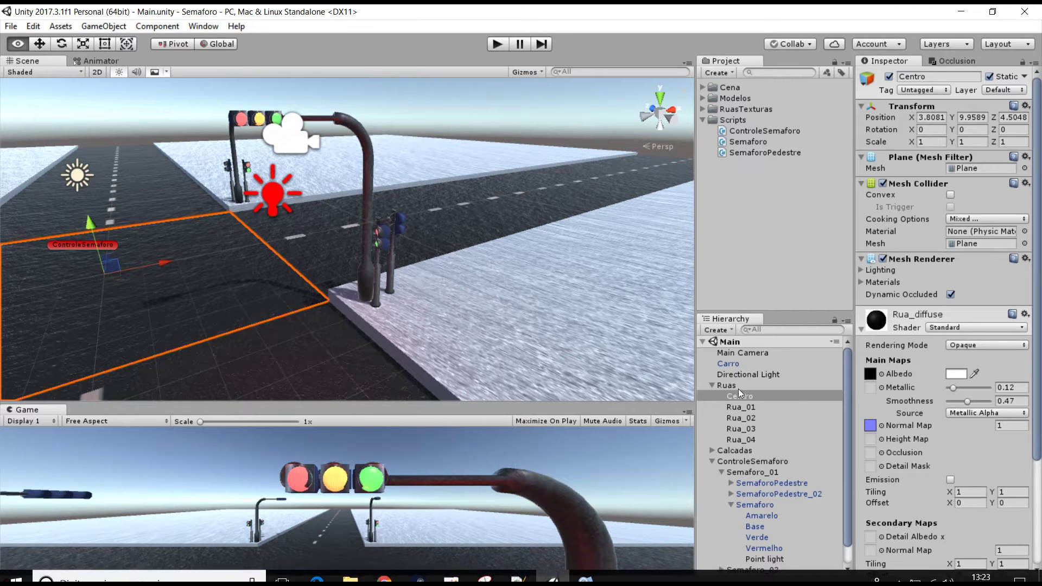
Step: Collapse Ruas, expand Semaforo and rename its Point light to Luz
{"action": "left_click", "coordinate": [719, 385]}
{"action": "left_click", "coordinate": [712, 384]}
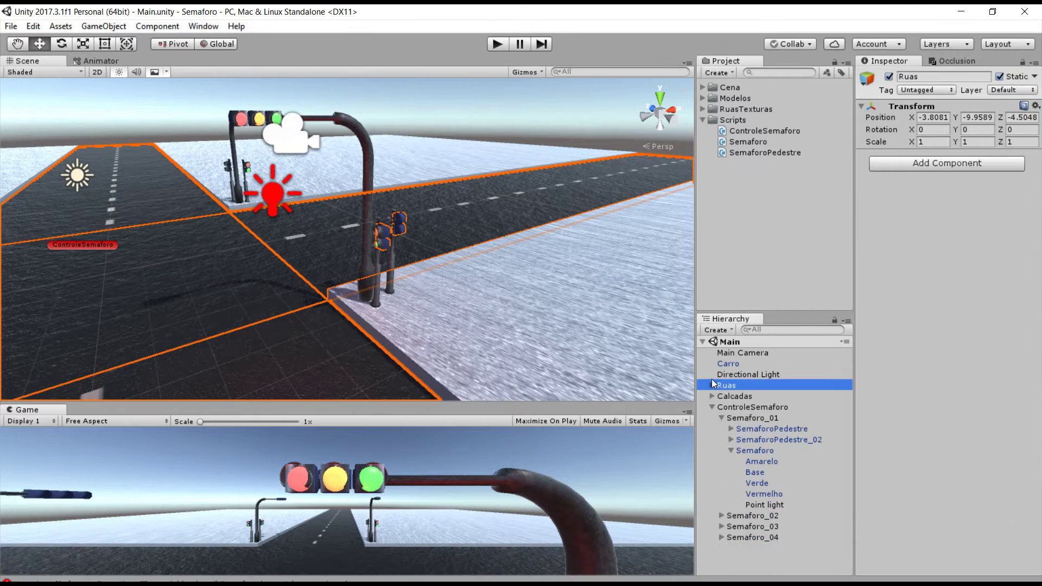
{"action": "left_click", "coordinate": [732, 450]}
{"action": "left_click", "coordinate": [744, 450]}
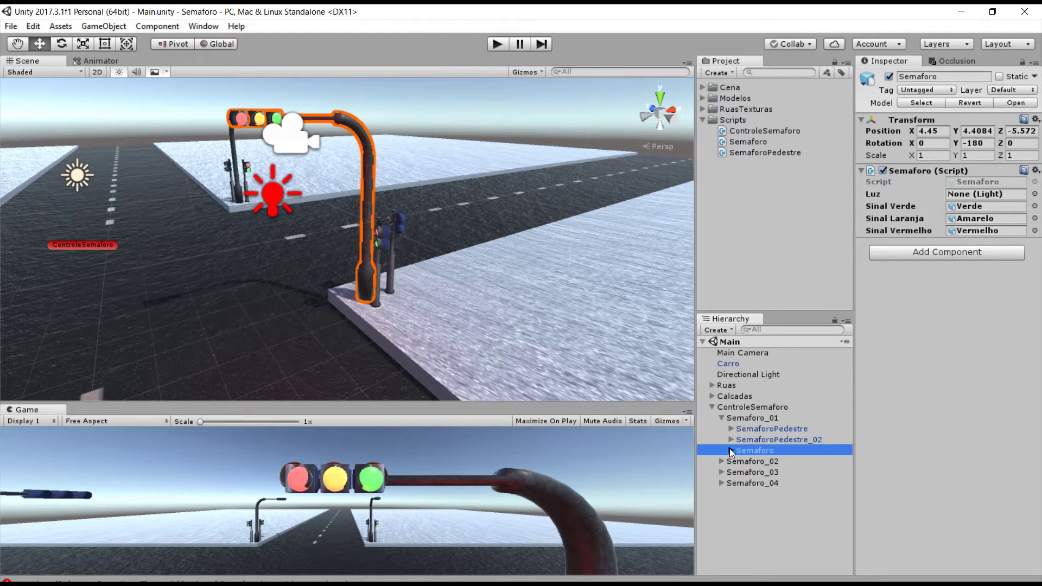
{"action": "left_click", "coordinate": [731, 450]}
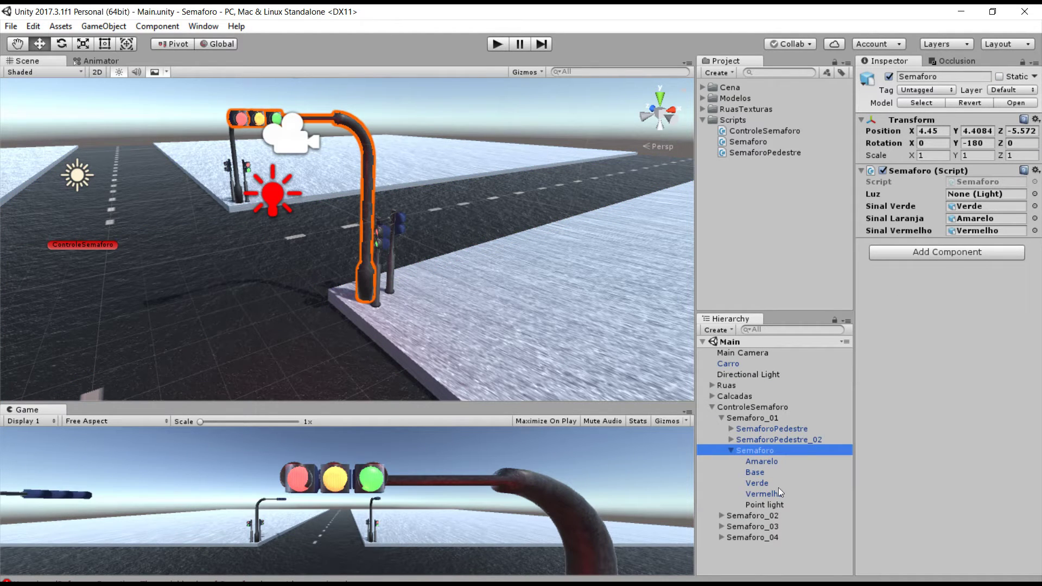
{"action": "left_click", "coordinate": [766, 500]}
{"action": "key", "text": "F2"}
{"action": "type", "text": "Luz"}
{"action": "key", "text": "Return"}
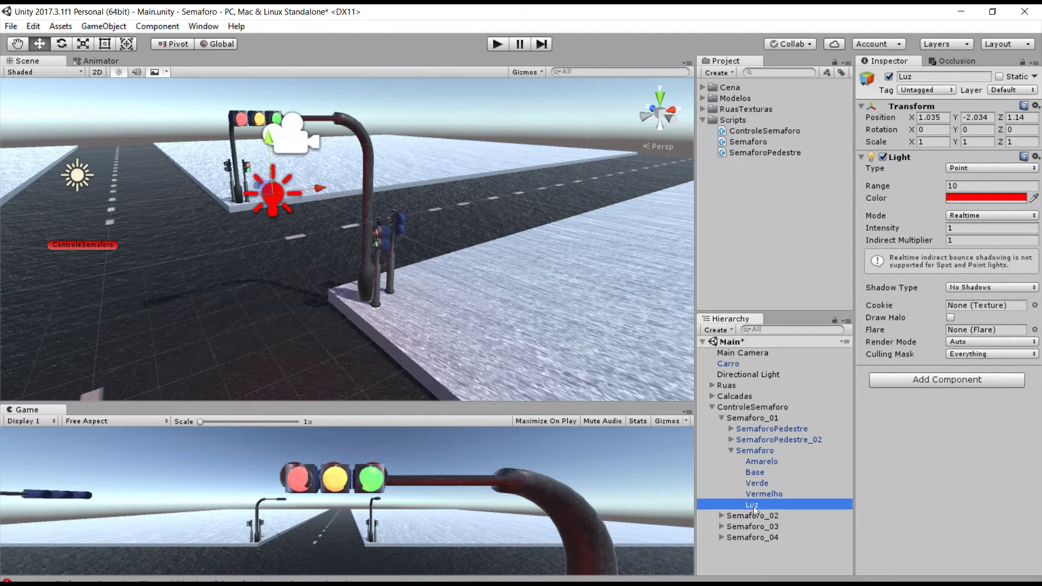
Step: Assign Luz to the Semaforo script's Luz slot and briefly test it in play mode
{"action": "left_click", "coordinate": [940, 391]}
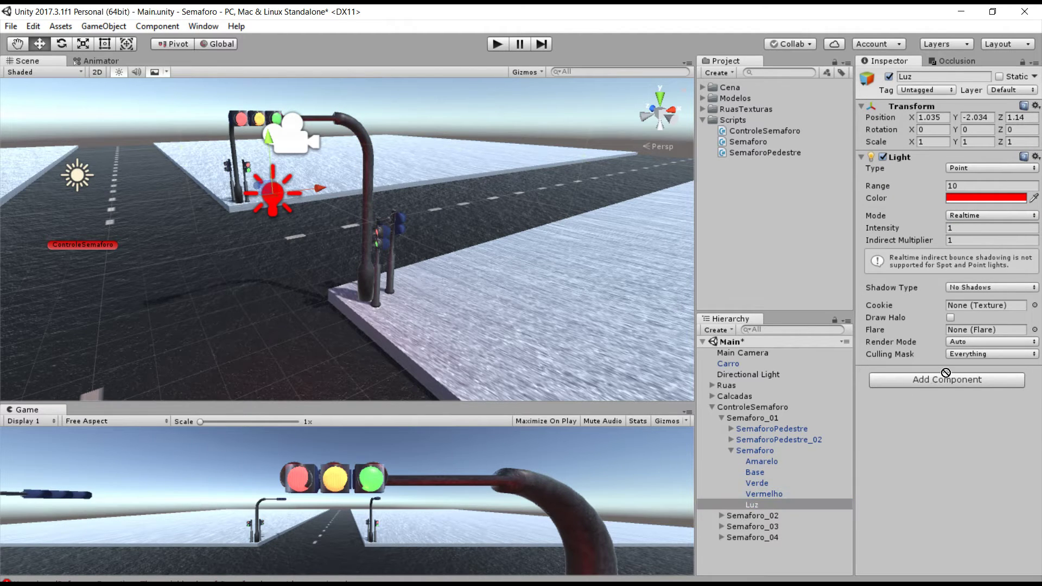
{"action": "left_click", "coordinate": [752, 451]}
{"action": "left_click_drag", "start_coordinate": [753, 503], "coordinate": [985, 194]}
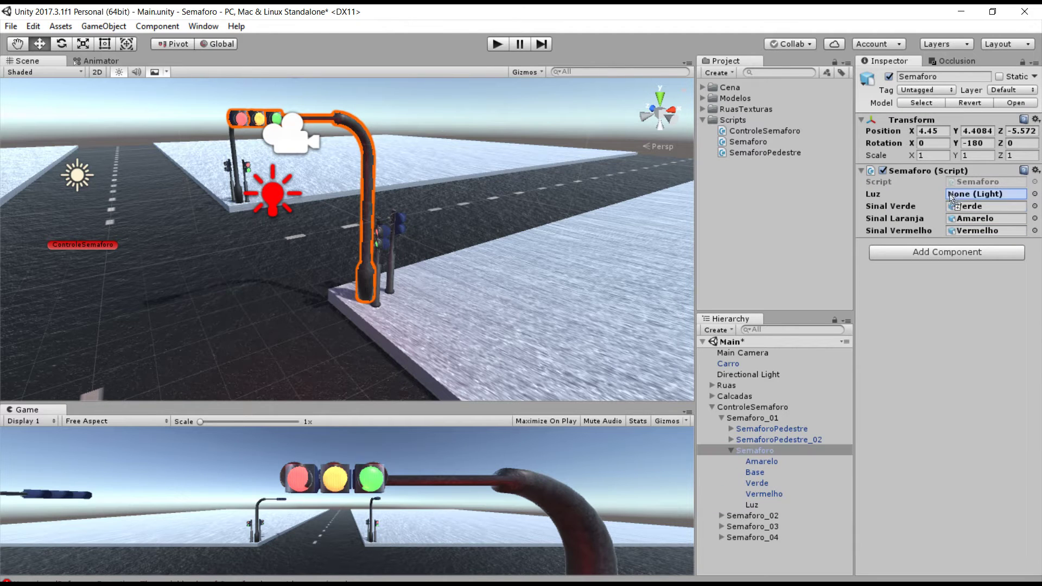
{"action": "left_click", "coordinate": [496, 44]}
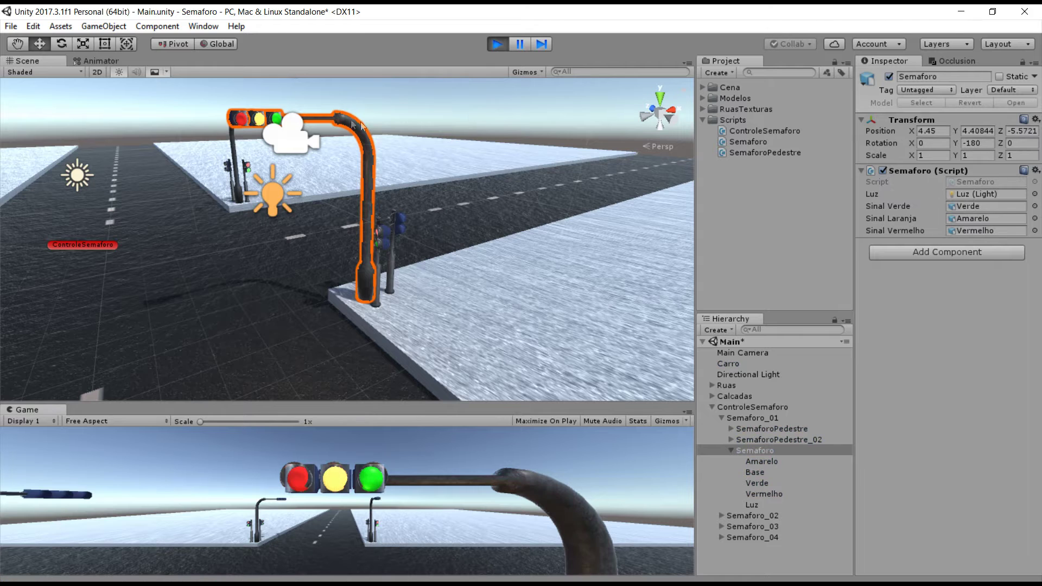
{"action": "left_click", "coordinate": [490, 46]}
{"action": "key", "text": "alt+Tab"}
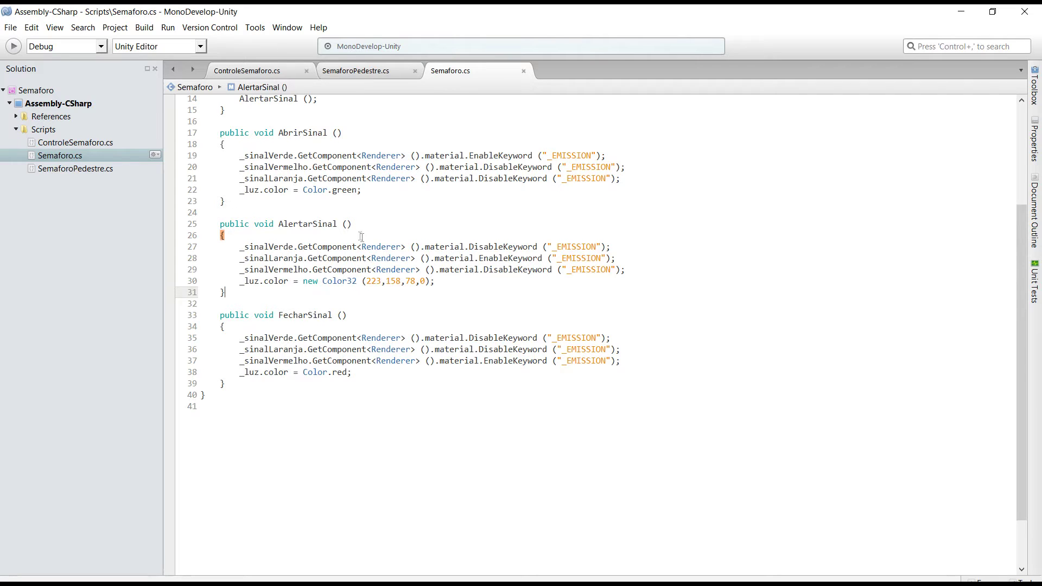
Step: Replace Start's AlertarSinal() call with AbrirSinal(), save, and play the scene in Unity
{"action": "left_click_drag", "start_coordinate": [363, 139], "coordinate": [278, 137]}
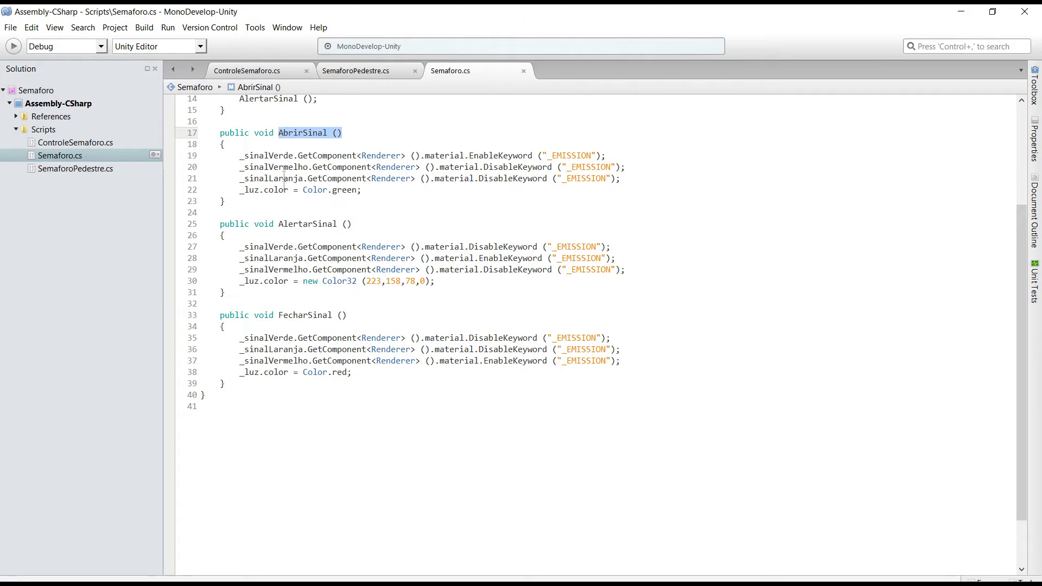
{"action": "key", "text": "ctrl+c"}
{"action": "left_click_drag", "start_coordinate": [316, 100], "coordinate": [239, 100]}
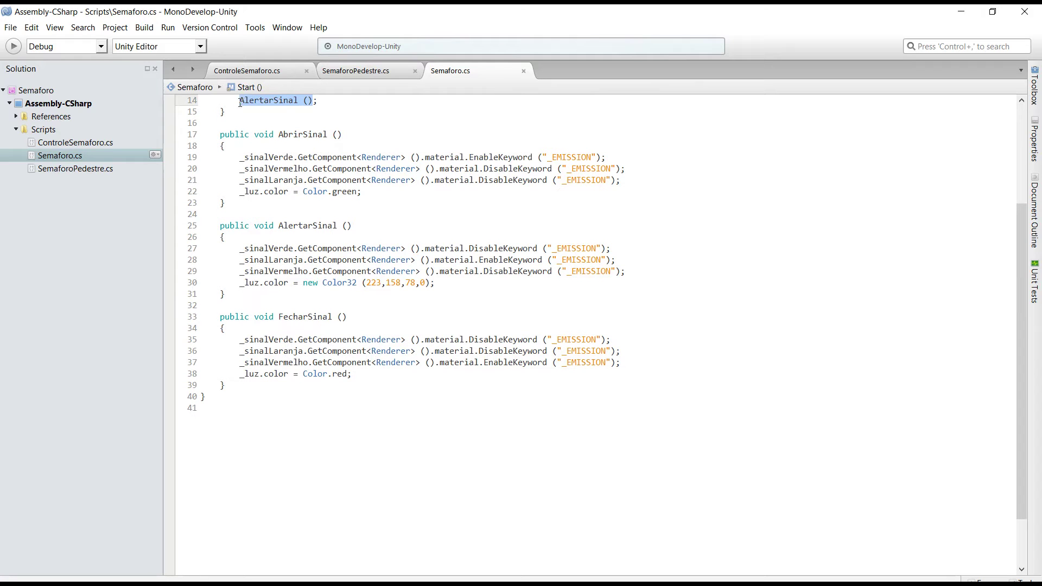
{"action": "key", "text": "ctrl+v"}
{"action": "key", "text": "ctrl+s"}
{"action": "key", "text": "alt+Tab"}
{"action": "left_click", "coordinate": [497, 44]}
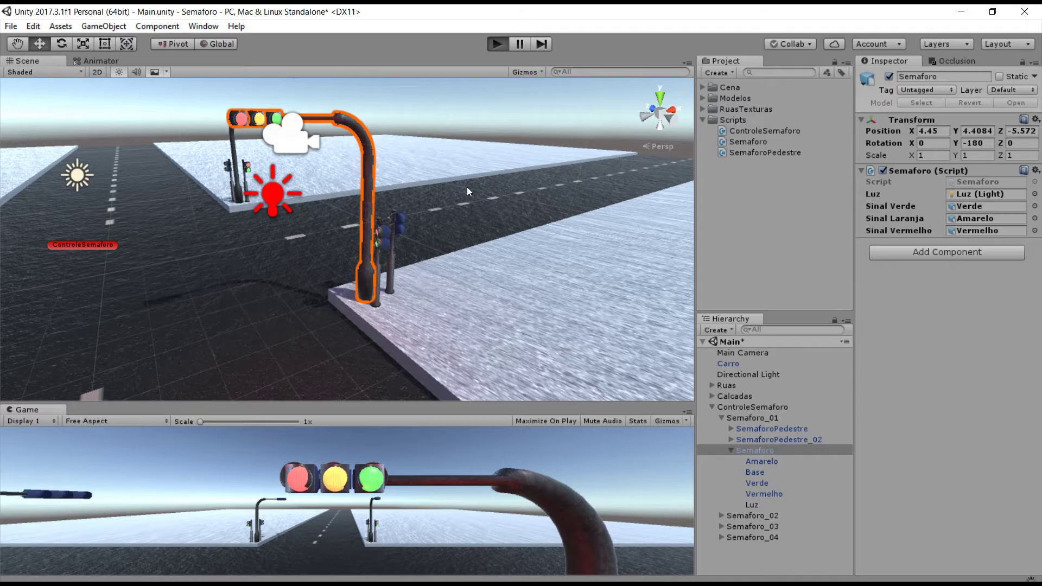
Step: Orbit around the traffic light to check the green light, then stop play mode
{"action": "mouse_move", "coordinate": [399, 178]}
{"action": "right_mouse_down"}
{"action": "mouse_move", "coordinate": [373, 185]}
{"action": "mouse_move", "coordinate": [429, 125]}
{"action": "right_mouse_up"}
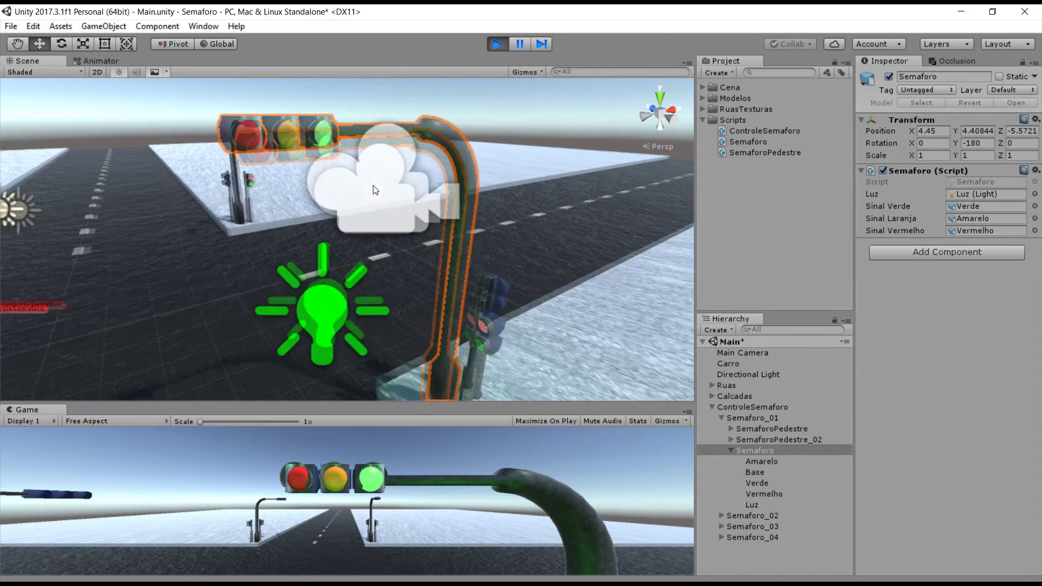
{"action": "left_click", "coordinate": [429, 125]}
{"action": "mouse_move", "coordinate": [431, 129]}
{"action": "right_mouse_down"}
{"action": "mouse_move", "coordinate": [385, 170]}
{"action": "mouse_move", "coordinate": [333, 190]}
{"action": "right_mouse_up"}
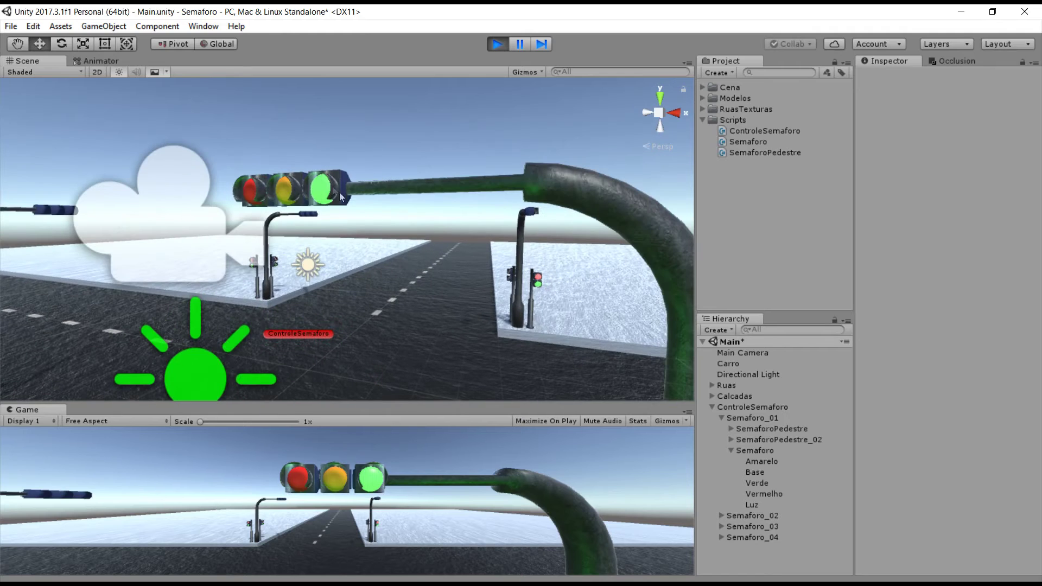
{"action": "left_click", "coordinate": [489, 45]}
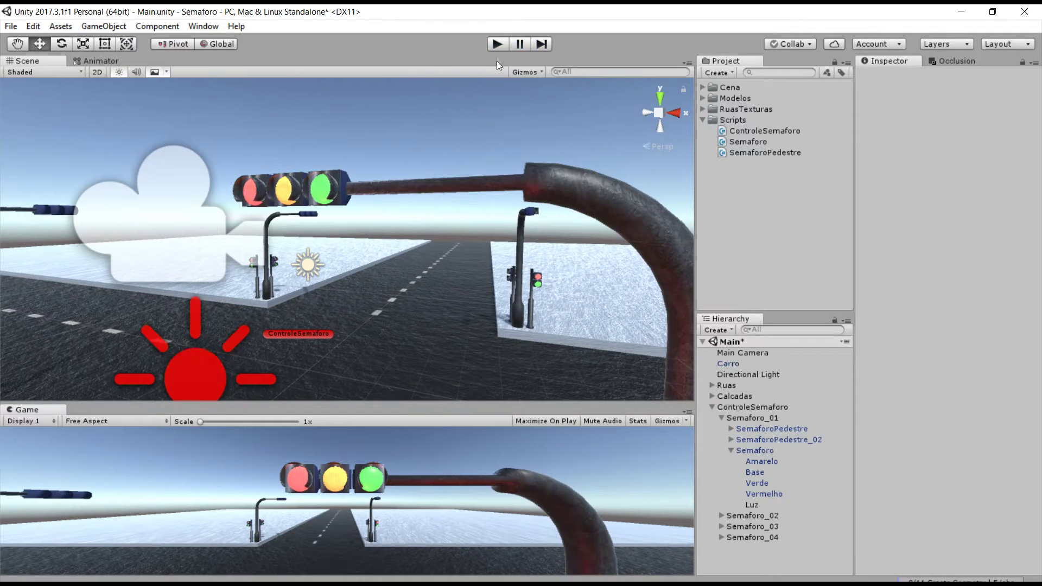
{"action": "key", "text": "alt+Tab"}
Step: Change Start's call to FecharSinal, save, and run the scene in Unity
{"action": "left_click_drag", "start_coordinate": [351, 317], "coordinate": [280, 317]}
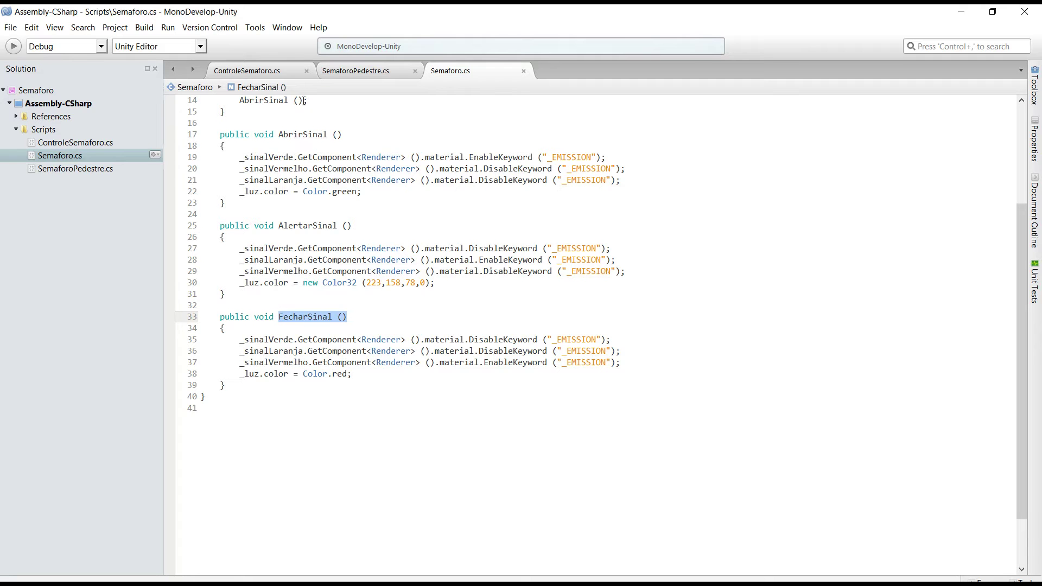
{"action": "left_click_drag", "start_coordinate": [304, 101], "coordinate": [245, 102]}
{"action": "key", "text": "ctrl+v"}
{"action": "key", "text": "ctrl+s"}
{"action": "key", "text": "alt+Tab"}
{"action": "left_click", "coordinate": [499, 44]}
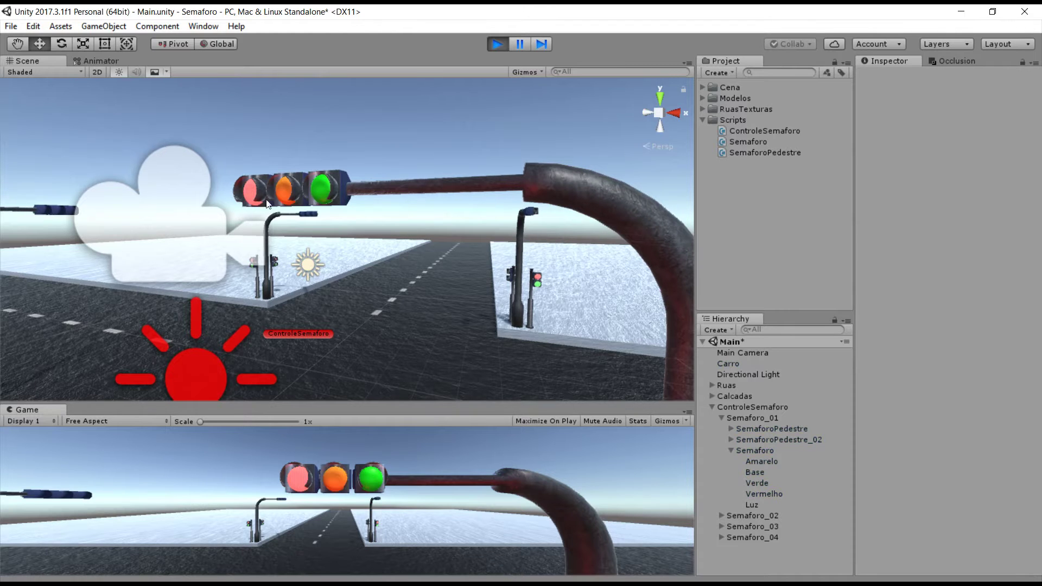
Step: Stop play mode and set the Luz light's default colour to white
{"action": "left_click", "coordinate": [498, 44]}
{"action": "left_click", "coordinate": [204, 369]}
{"action": "left_click", "coordinate": [962, 200]}
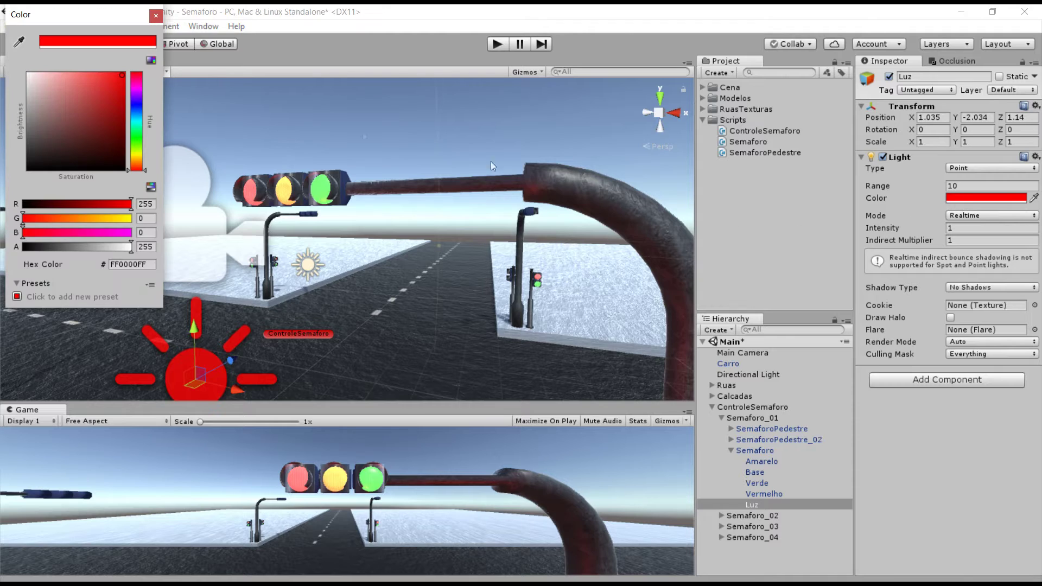
{"action": "left_click_drag", "start_coordinate": [73, 86], "coordinate": [47, 56]}
{"action": "left_click", "coordinate": [156, 17]}
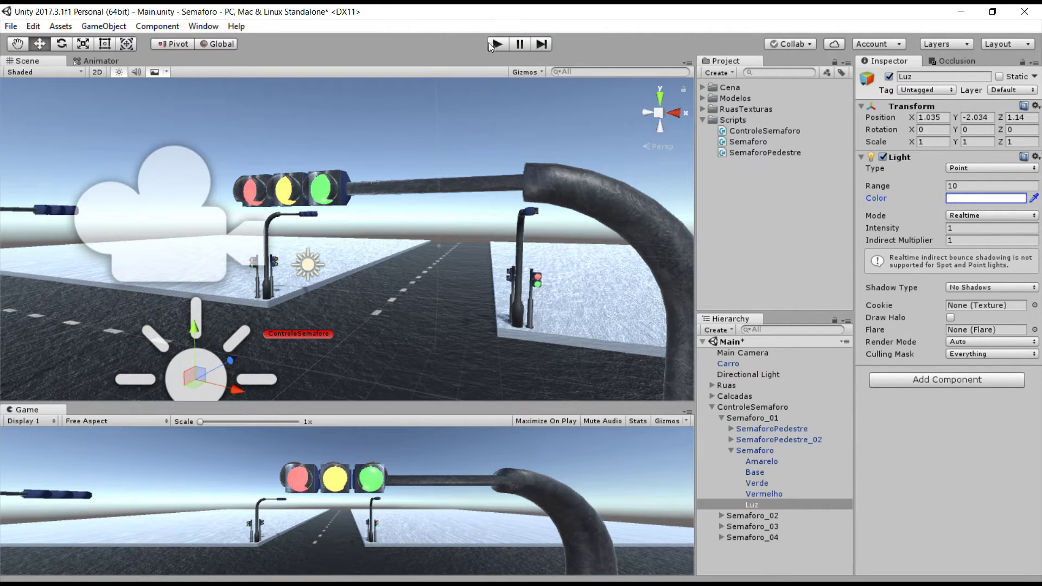
Step: Run the scene and orbit the traffic light to confirm it starts red, then stop
{"action": "left_click", "coordinate": [496, 43]}
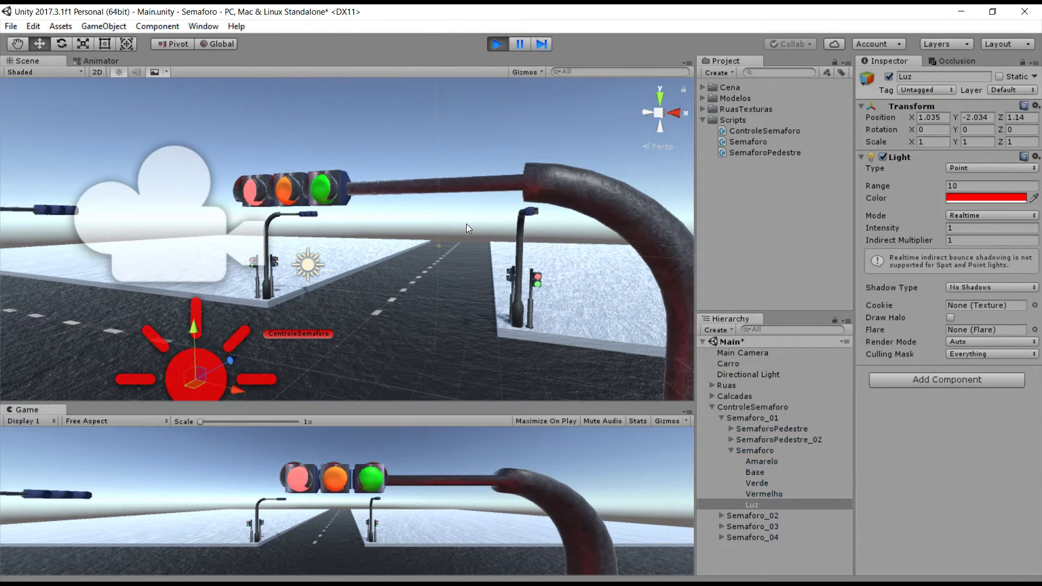
{"action": "scroll", "coordinate": [388, 255], "scroll_direction": "down", "scroll_amount": 2}
{"action": "mouse_move", "coordinate": [388, 256]}
{"action": "right_mouse_down"}
{"action": "mouse_move", "coordinate": [410, 210]}
{"action": "mouse_move", "coordinate": [291, 234]}
{"action": "mouse_move", "coordinate": [334, 154]}
{"action": "mouse_move", "coordinate": [291, 169]}
{"action": "right_mouse_up"}
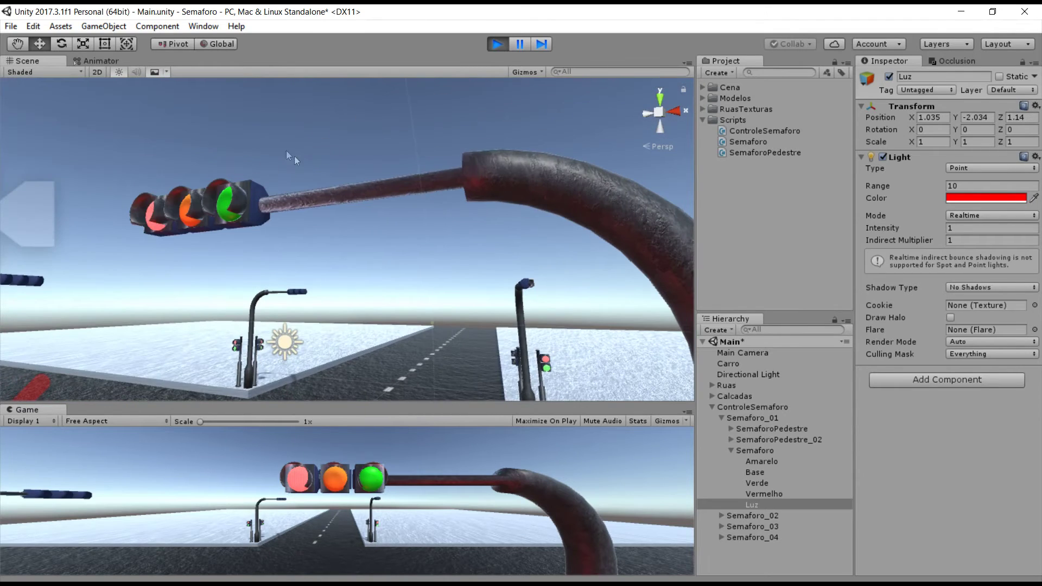
{"action": "left_click", "coordinate": [493, 43]}
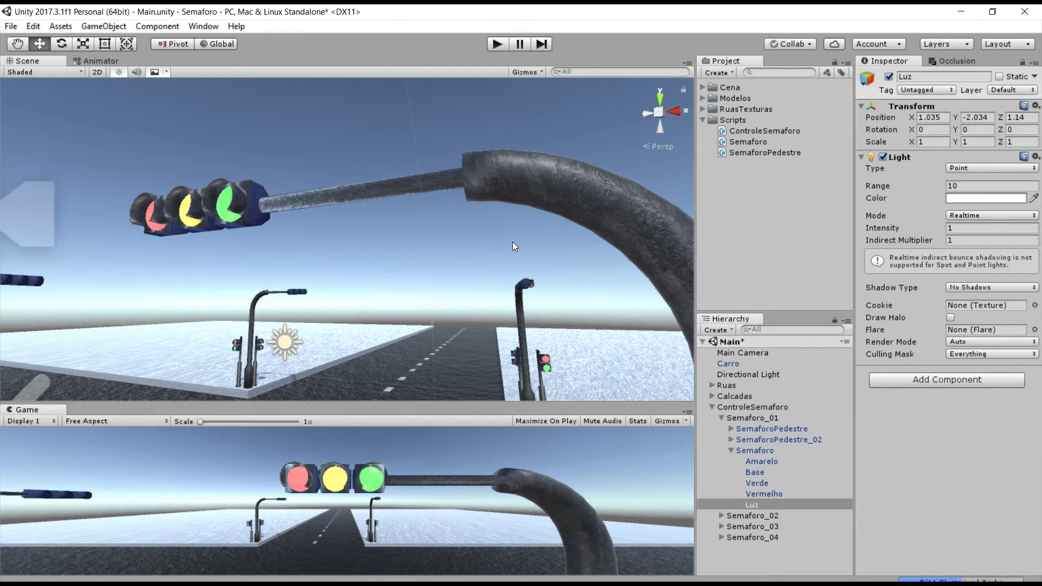
{"action": "scroll", "coordinate": [602, 213], "scroll_direction": "down", "scroll_amount": 2}
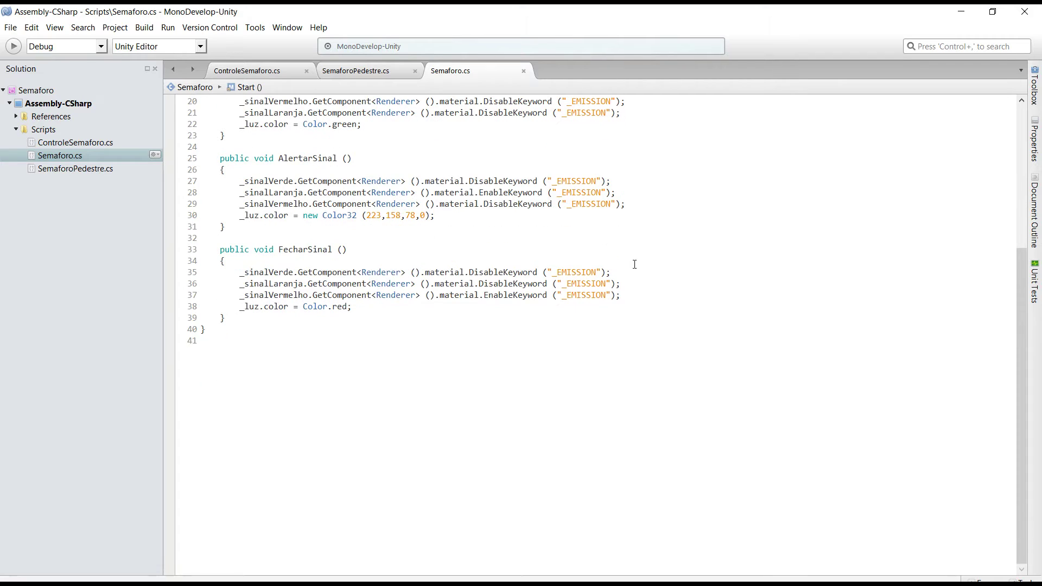
Step: Select Semaforo under Semaforo_01 and orbit close to the arched pole to inspect it
{"action": "key", "text": "alt+Tab"}
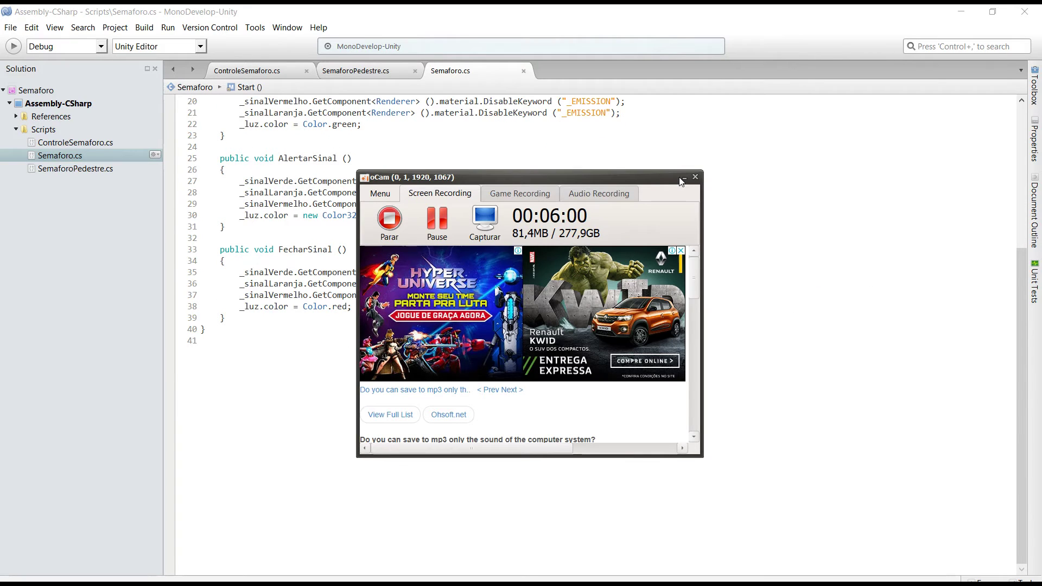
{"action": "left_click", "coordinate": [681, 179]}
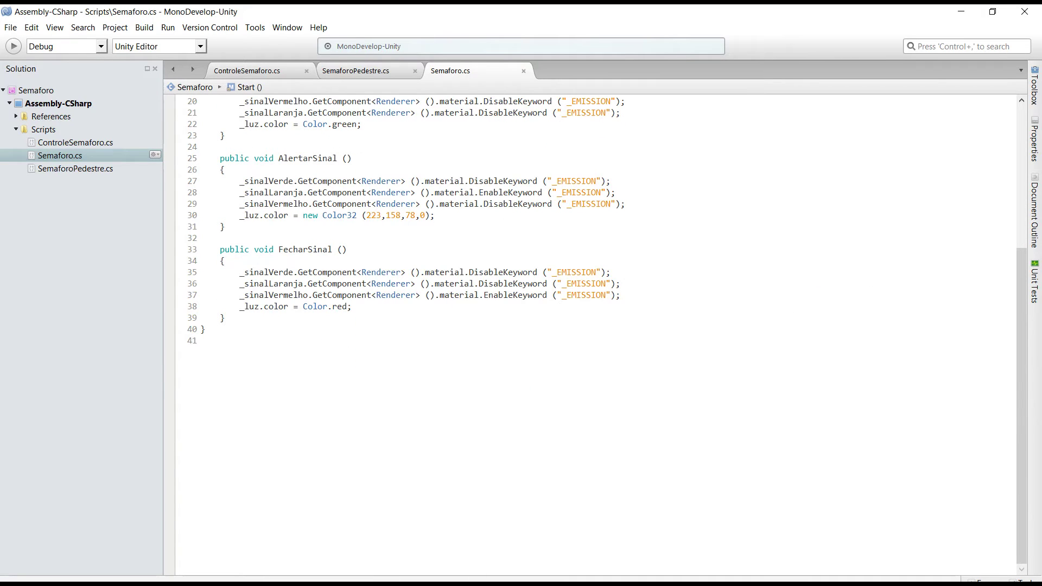
{"action": "left_click", "coordinate": [553, 572]}
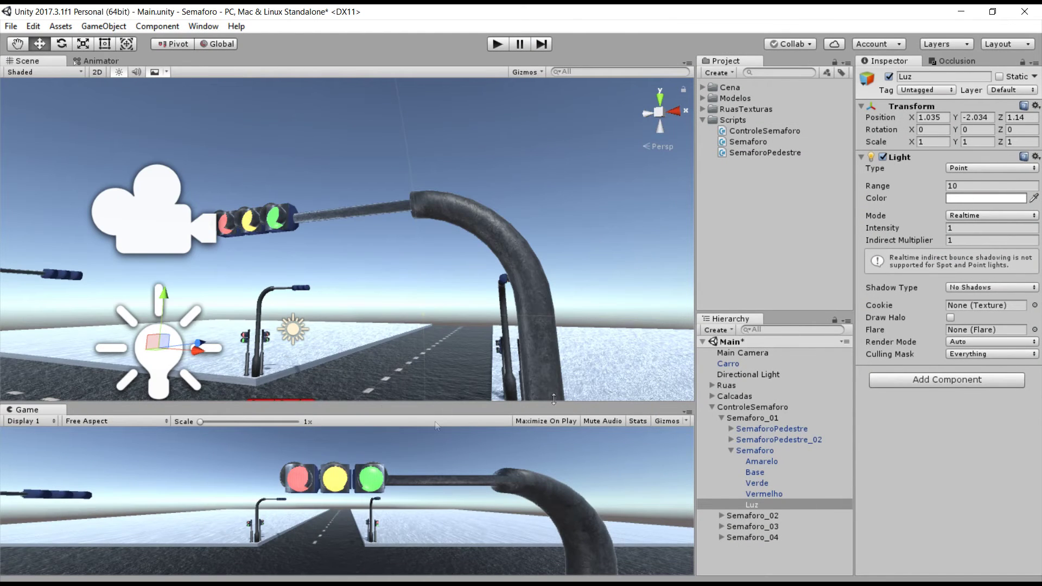
{"action": "left_click", "coordinate": [730, 450]}
{"action": "left_click", "coordinate": [753, 450]}
{"action": "mouse_move", "coordinate": [535, 216]}
{"action": "left_mouse_down", "text": "alt"}
{"action": "mouse_move", "coordinate": [525, 251]}
{"action": "mouse_move", "coordinate": [566, 388]}
{"action": "left_mouse_up", "text": "alt"}
{"action": "left_click_drag", "start_coordinate": [28, 181], "coordinate": [159, 164], "text": "alt"}
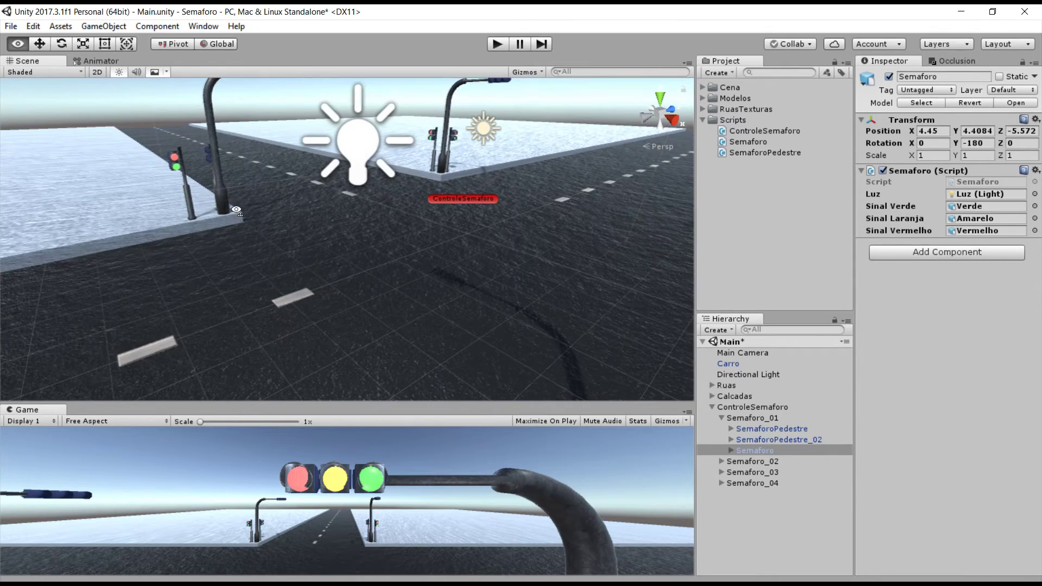
{"action": "left_click_drag", "start_coordinate": [603, 280], "coordinate": [480, 363], "text": "alt"}
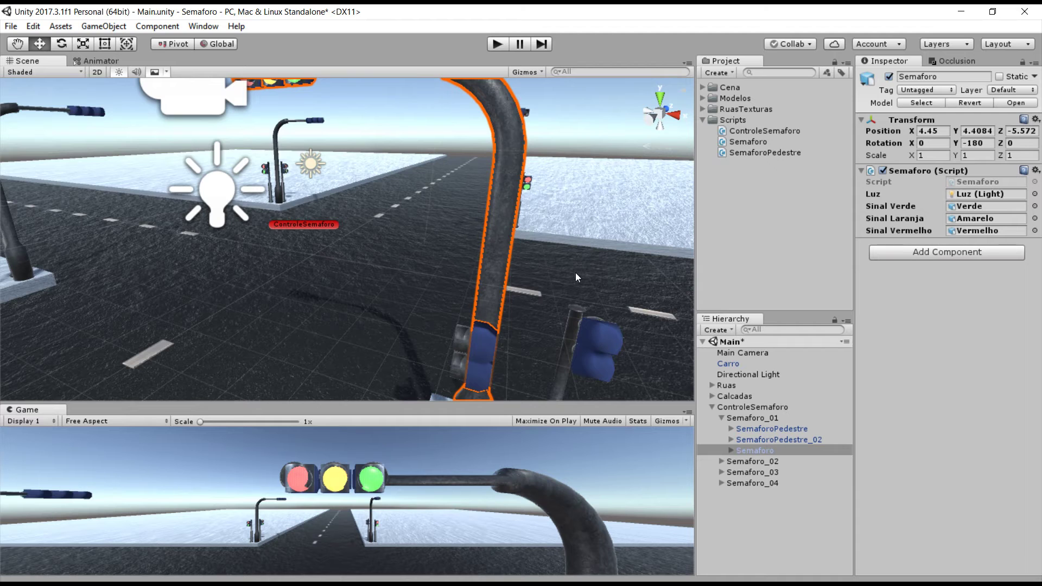
{"action": "mouse_move", "coordinate": [581, 582]}
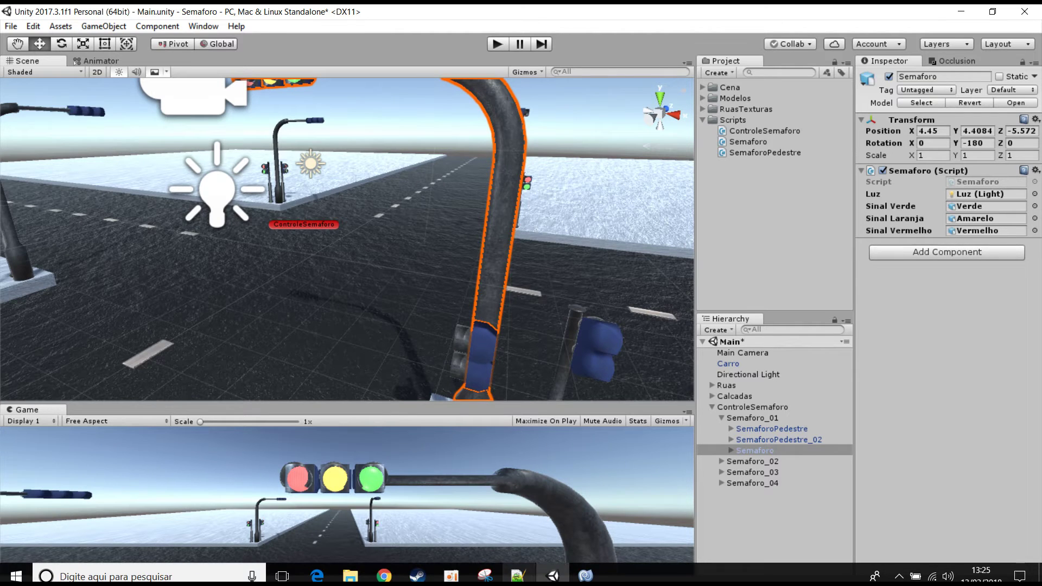
{"action": "left_click", "coordinate": [581, 577]}
Step: Add 'public SemaforoPedestre[] _semaforoPedestre = new SemaforoPedestre[2];' below _sinalVermelho and save
{"action": "scroll", "coordinate": [497, 398], "scroll_direction": "up", "scroll_amount": 2}
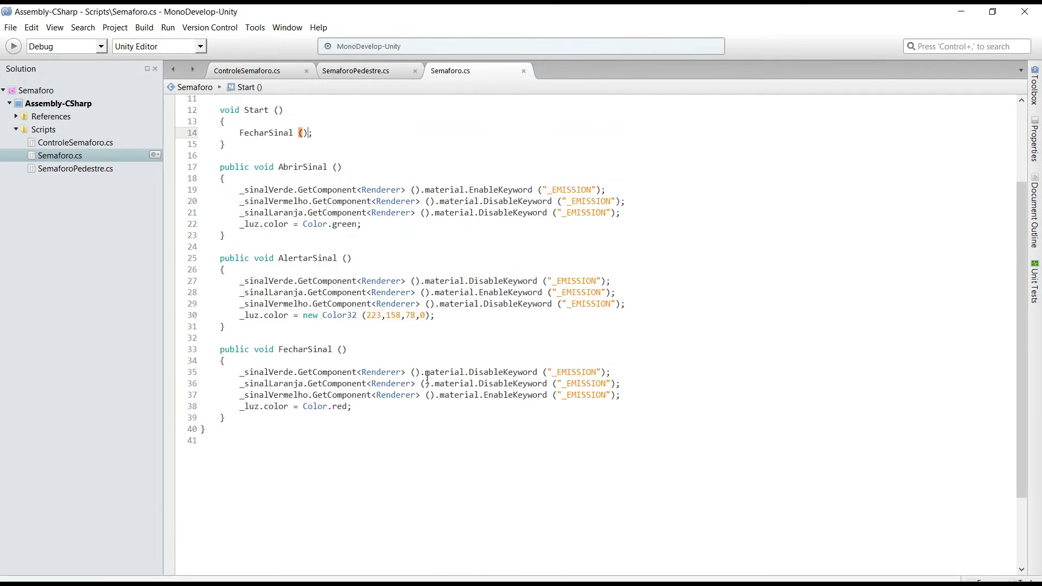
{"action": "scroll", "coordinate": [428, 346], "scroll_direction": "up", "scroll_amount": 4}
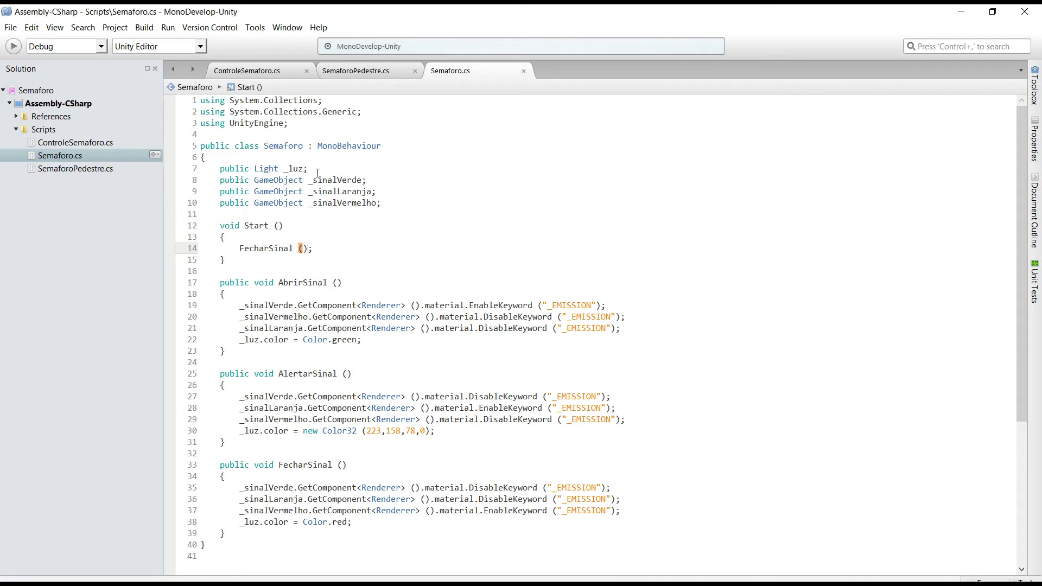
{"action": "left_click", "coordinate": [405, 200]}
{"action": "key", "text": "Return"}
{"action": "key", "text": "Return"}
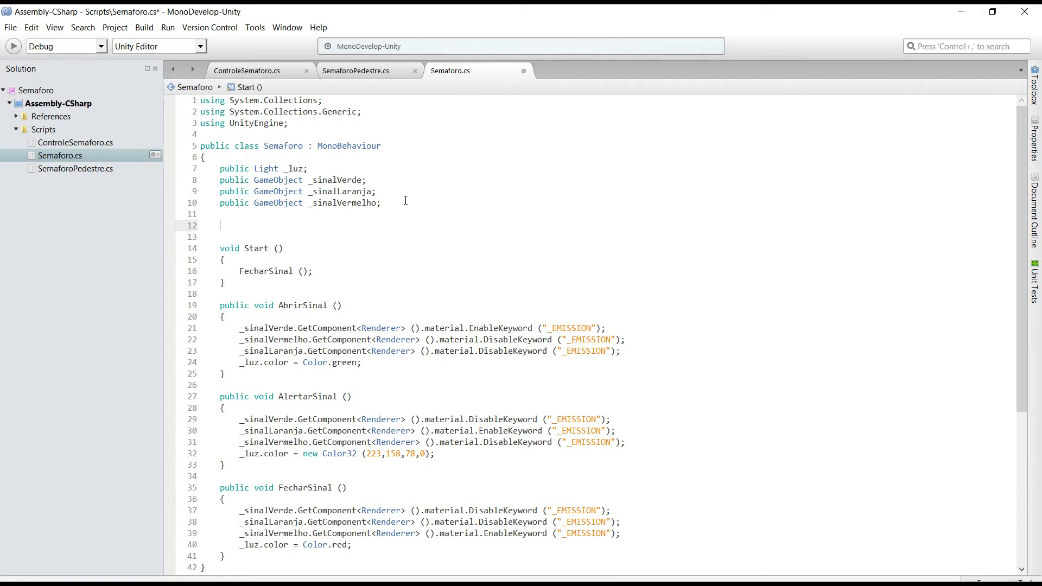
{"action": "type", "text": "publi"}
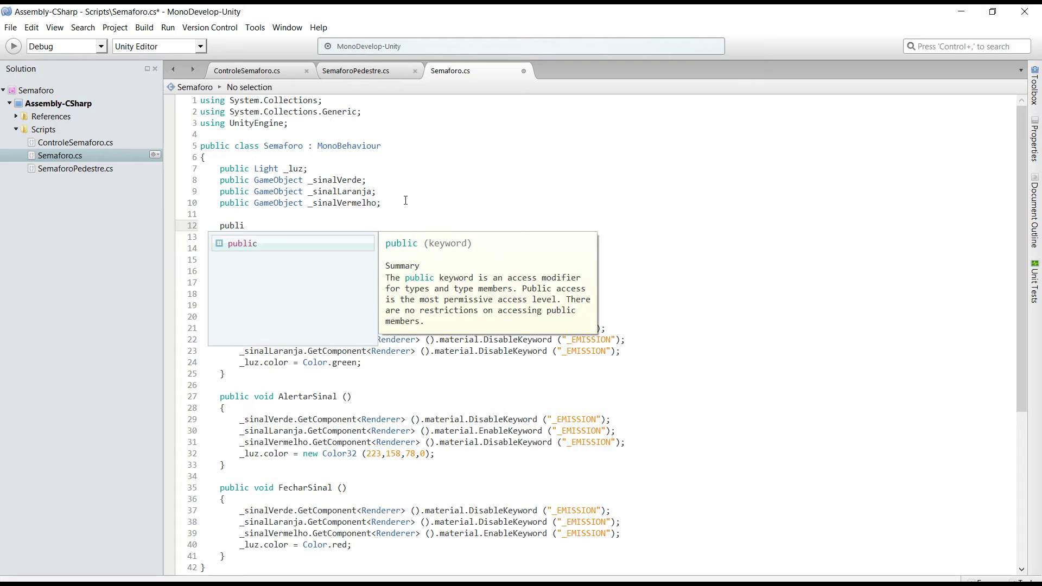
{"action": "type", "text": "c "}
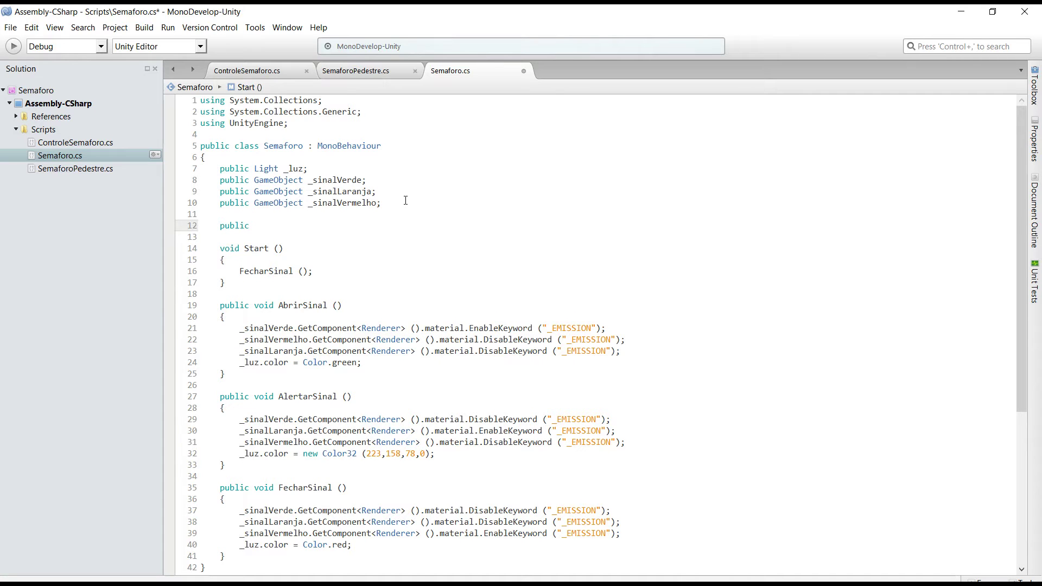
{"action": "type", "text": "Semafor"}
{"action": "key", "text": "Escape"}
{"action": "key", "text": "Down"}
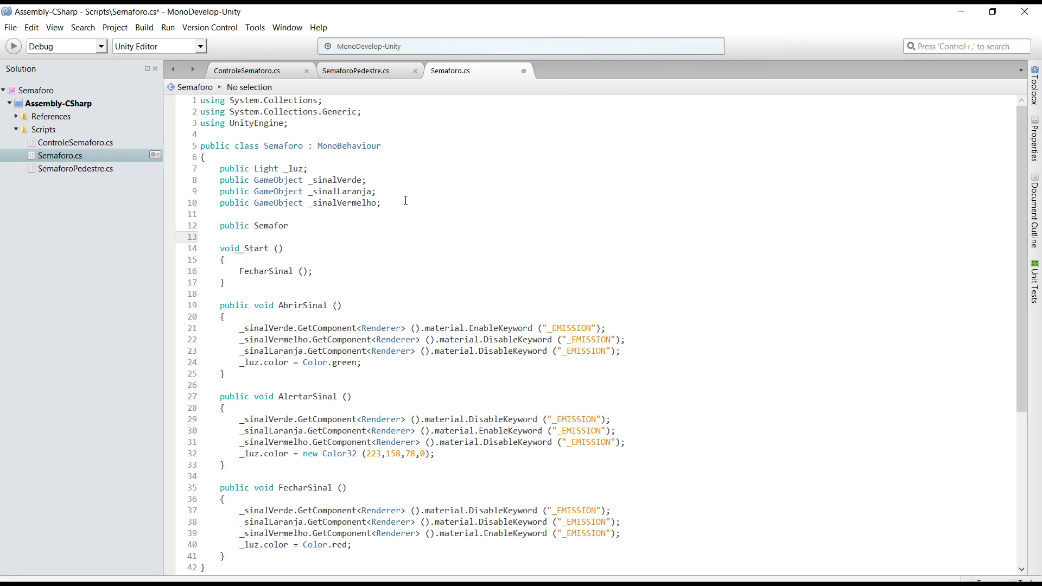
{"action": "key", "text": "Up"}
{"action": "type", "text": "oPedestre[] "}
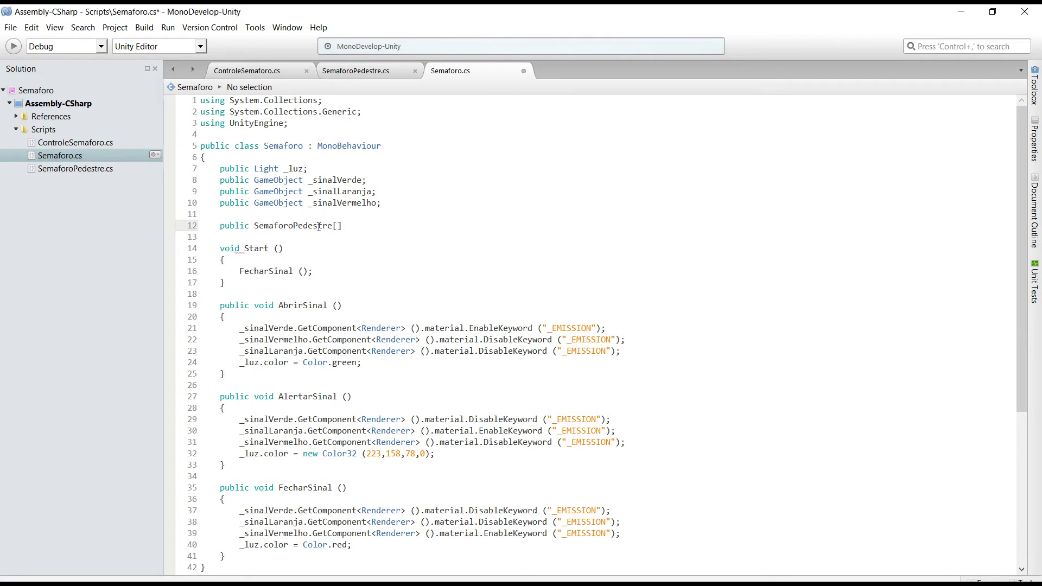
{"action": "type", "text": "_semaforoPedestre = new"}
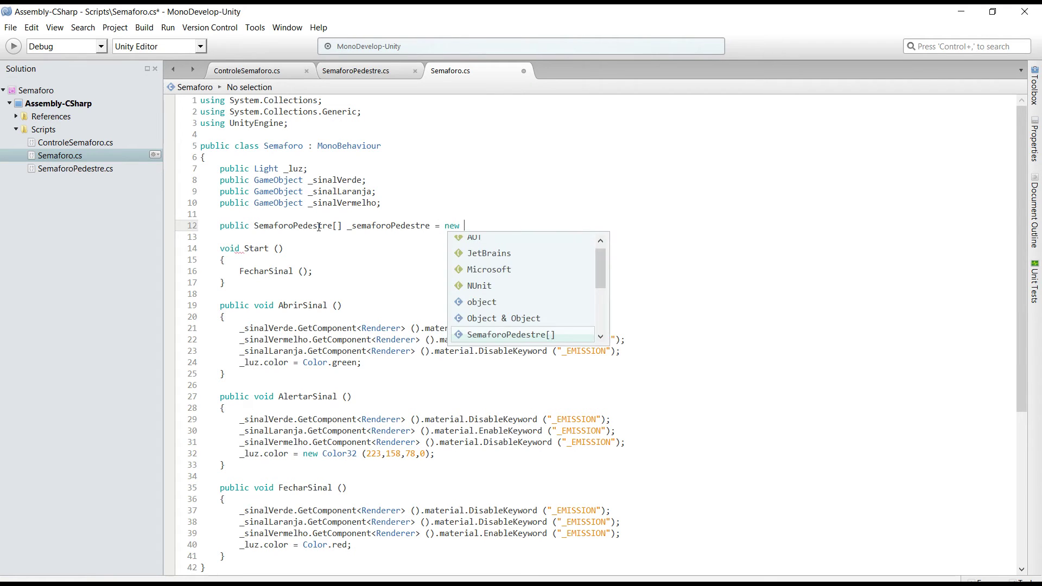
{"action": "key", "text": "Return"}
{"action": "key", "text": "Left"}
{"action": "type", "text": "2"}
{"action": "key", "text": "End"}
{"action": "type", "text": ";"}
{"action": "key", "text": "ctrl+s"}
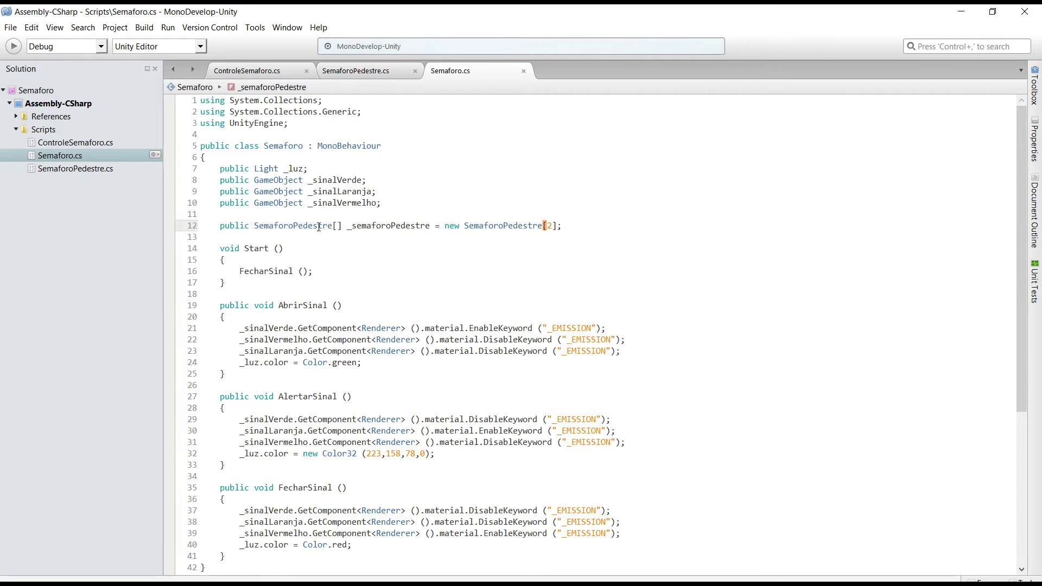
Step: Review the new field alongside the Start and AbrirSinal methods
{"action": "left_click", "coordinate": [391, 224]}
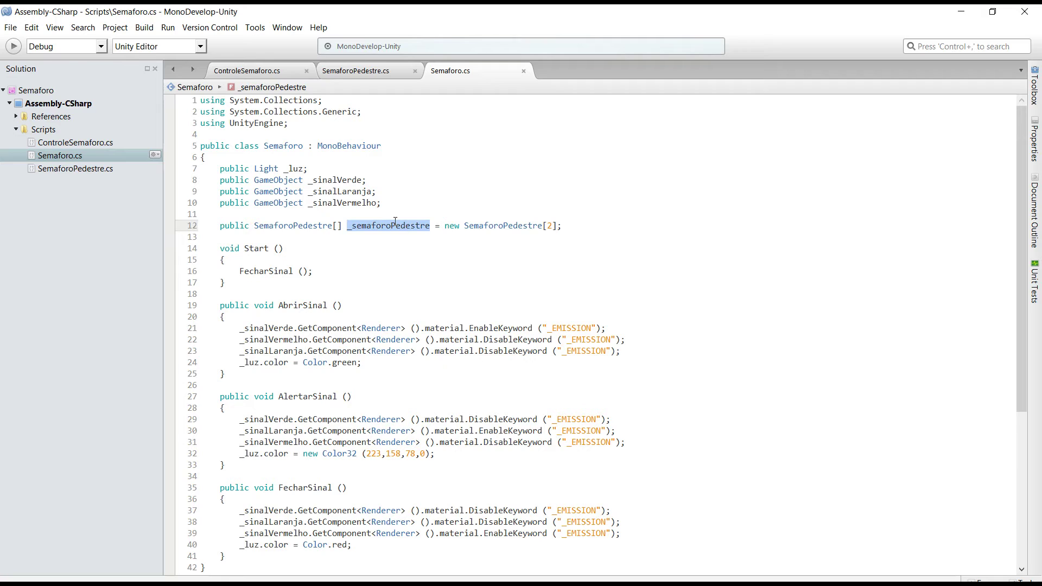
{"action": "left_click", "coordinate": [403, 362]}
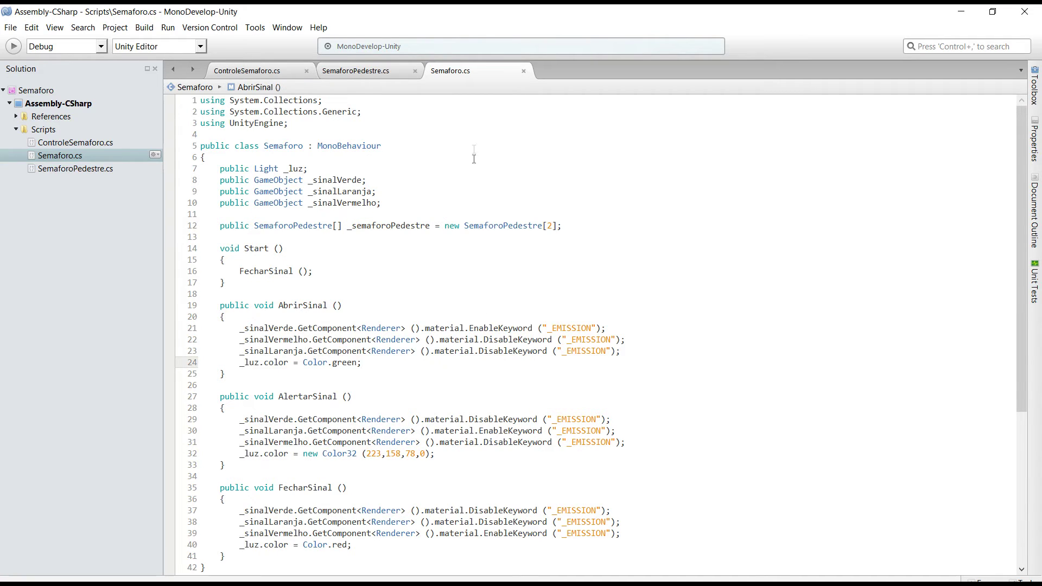
{"action": "left_click", "coordinate": [741, 260]}
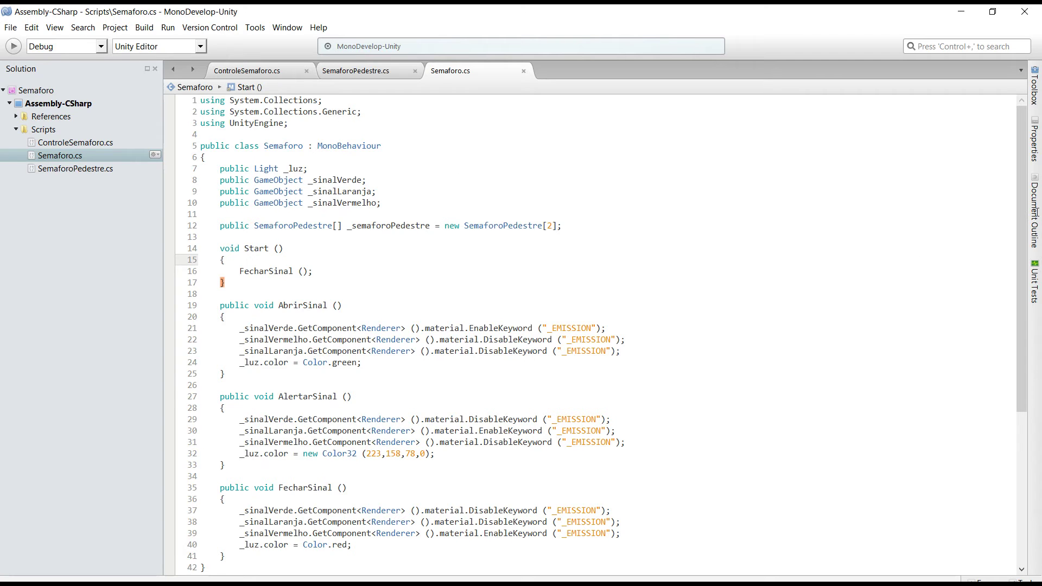
{"action": "scroll", "coordinate": [1025, 211], "scroll_direction": "down", "scroll_amount": 5}
{"action": "scroll", "coordinate": [1006, 268], "scroll_direction": "up", "scroll_amount": 3}
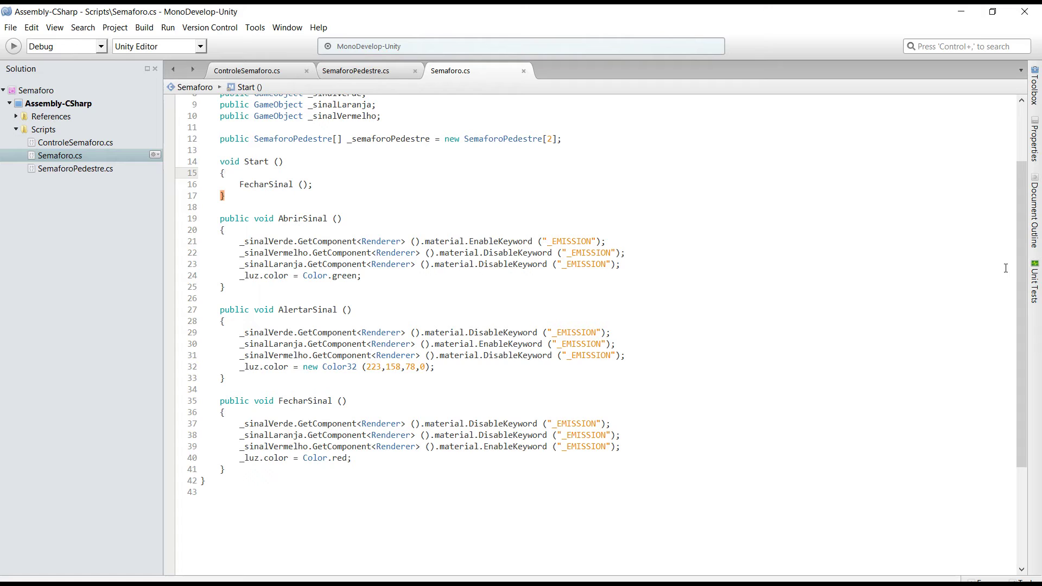
Step: Add a new method private void AlterarSinalPedestre(bool abrir) after FecharSinal
{"action": "left_click", "coordinate": [226, 469]}
{"action": "key", "text": "Return"}
{"action": "key", "text": "Return"}
{"action": "type", "text": "private AlterarSinalPedestre(){"}
{"action": "key", "text": "Return"}
{"action": "left_click", "coordinate": [245, 492]}
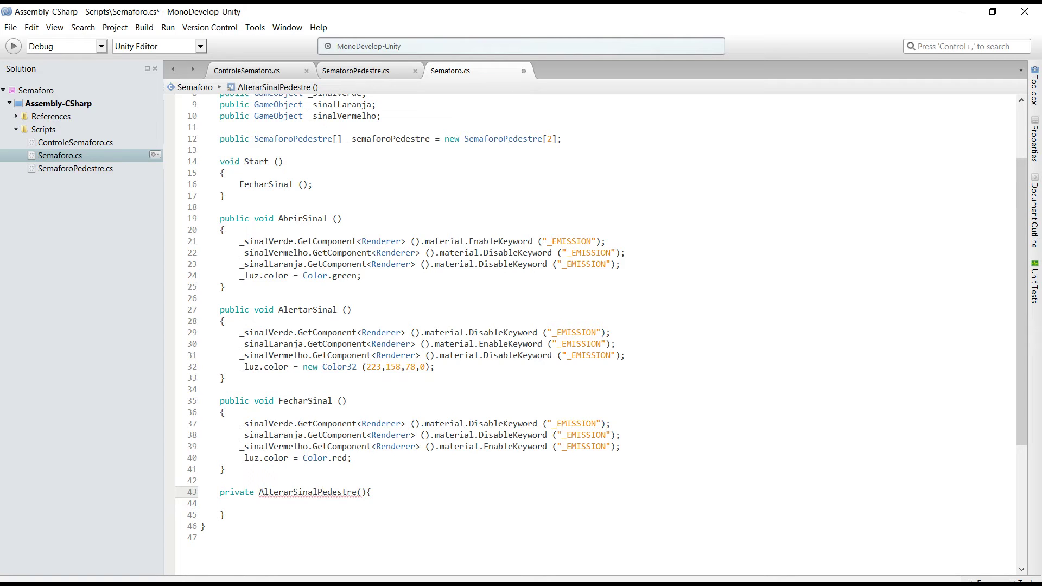
{"action": "type", "text": "void"}
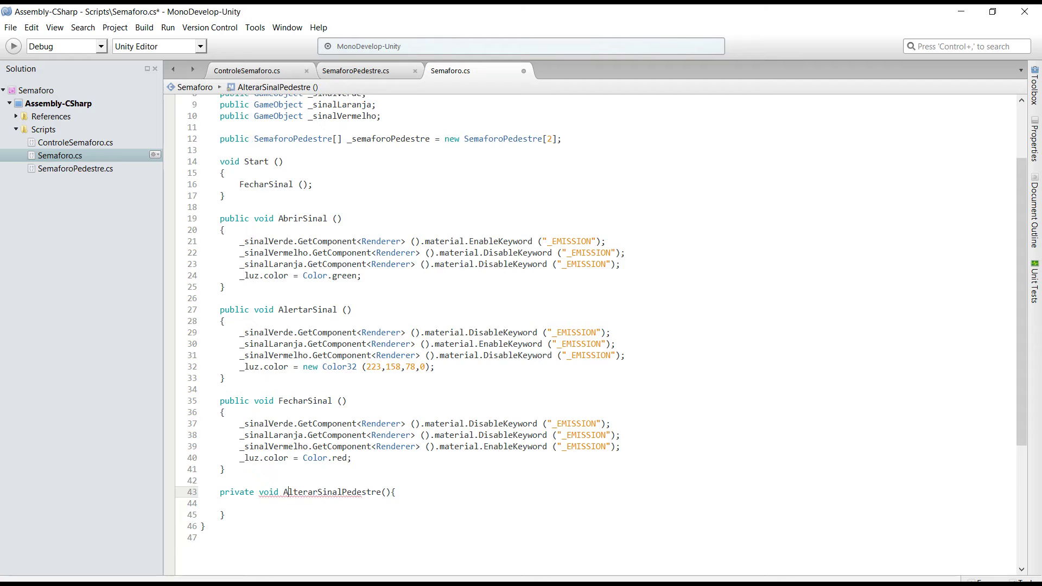
{"action": "left_click", "coordinate": [383, 492]}
{"action": "type", "text": "a"}
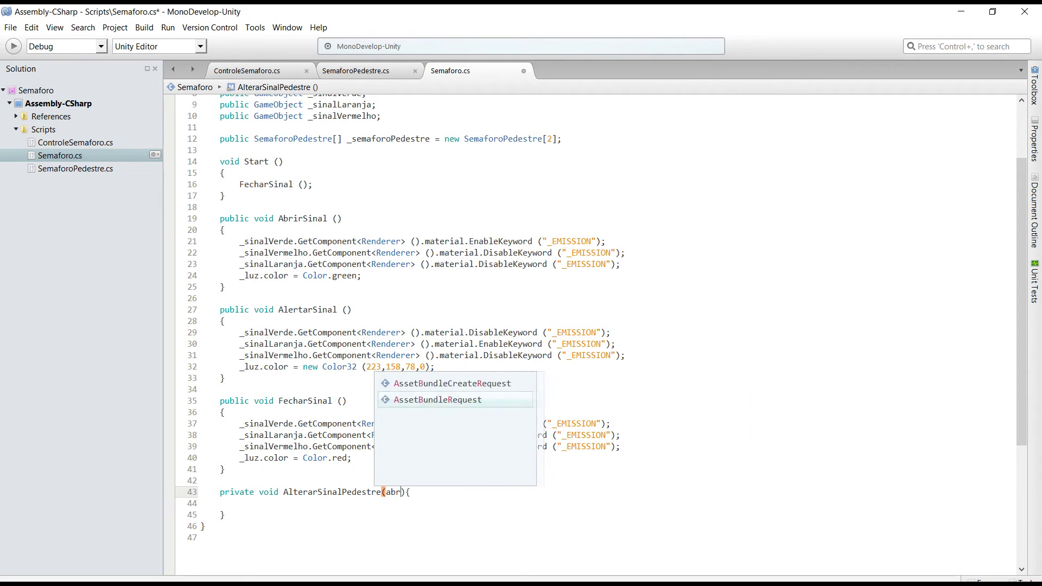
{"action": "key", "text": "BackSpace"}
{"action": "type", "text": "bool abrir"}
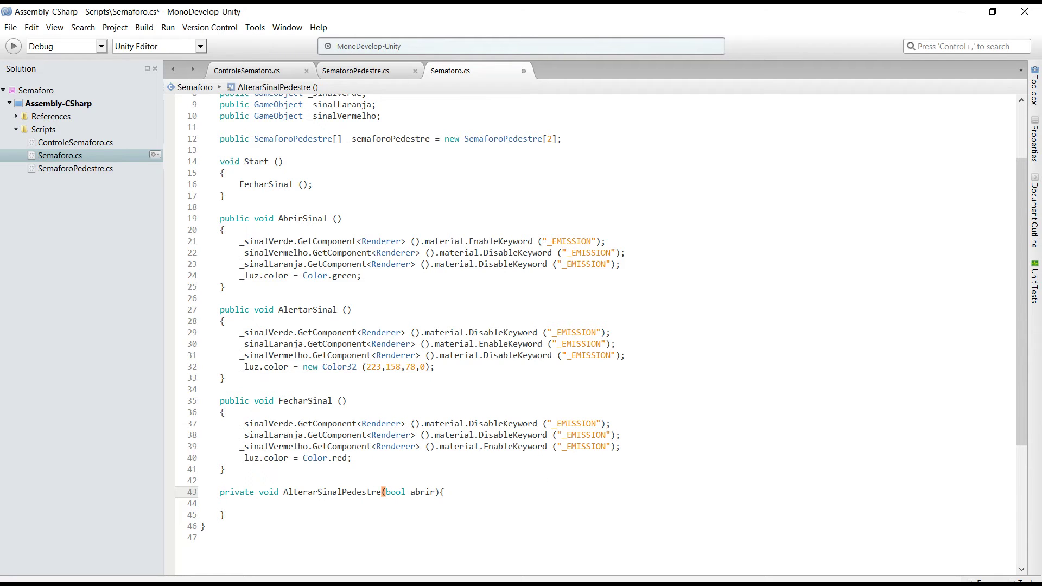
Step: Write an if(abrir) { } else { } skeleton in the method body
{"action": "key", "text": "Down"}
{"action": "type", "text": "if"}
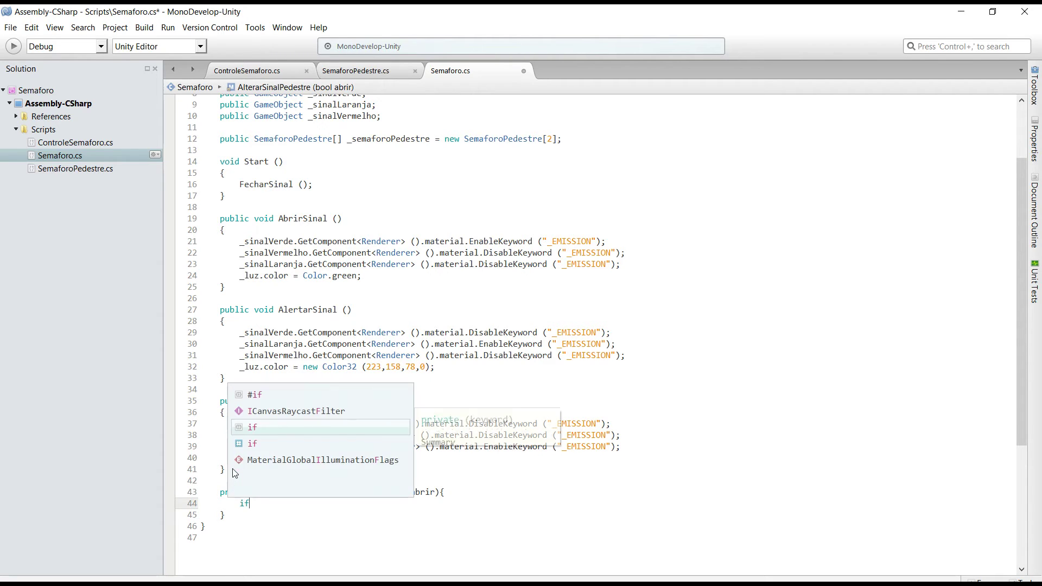
{"action": "type", "text": "(){"}
{"action": "key", "text": "Return"}
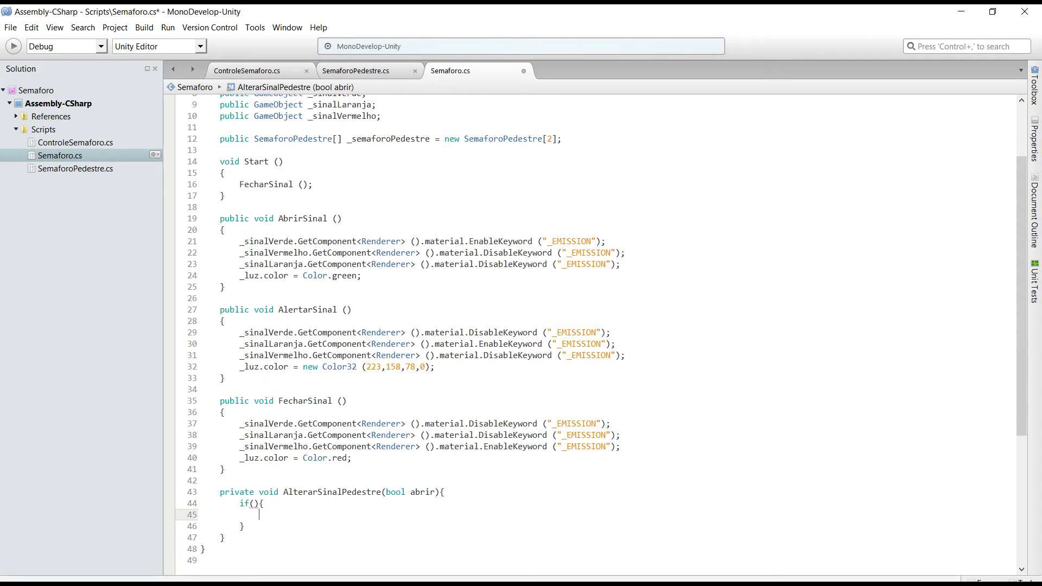
{"action": "key", "text": "Down"}
{"action": "type", "text": "else{"}
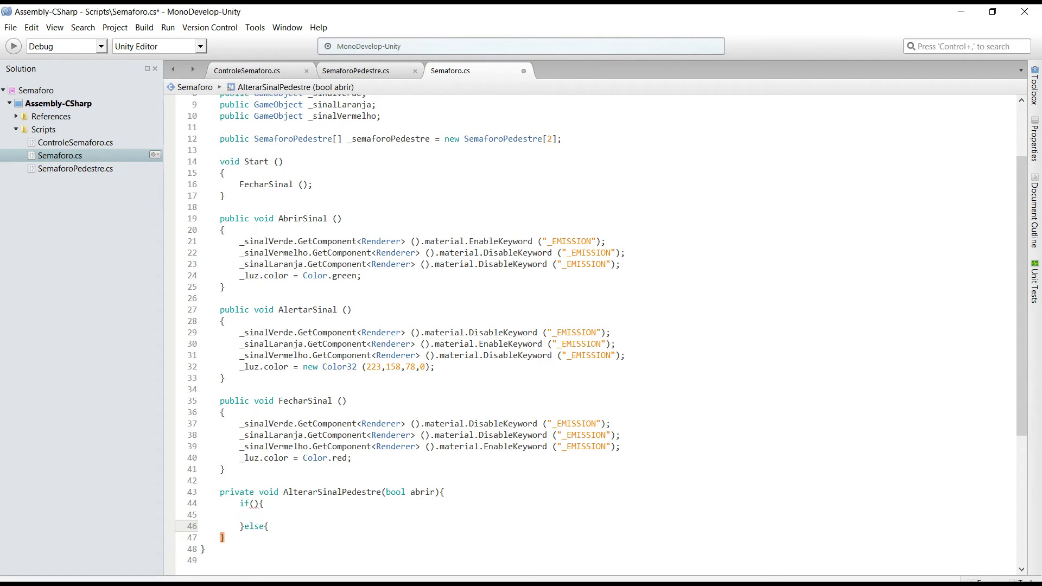
{"action": "key", "text": "Return"}
{"action": "key", "text": "Up"}
{"action": "key", "text": "Up"}
{"action": "key", "text": "Up"}
{"action": "key", "text": "Right"}
{"action": "key", "text": "Right"}
{"action": "key", "text": "Right"}
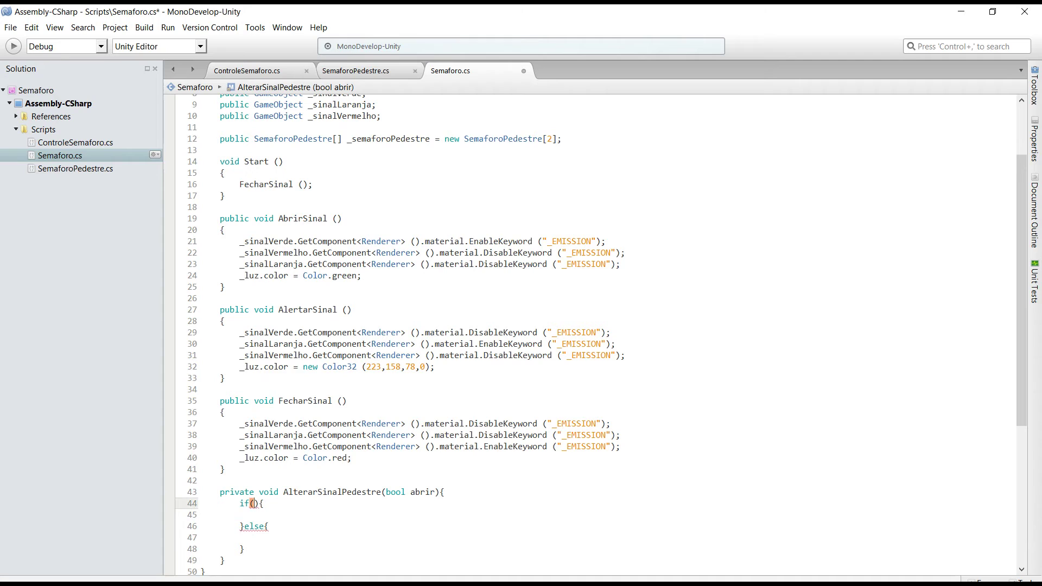
{"action": "type", "text": "abrir"}
{"action": "key", "text": "Return"}
Step: Call _semaforoPedestre[0].AbrirSinal(); inside the if block
{"action": "left_click", "coordinate": [259, 515]}
{"action": "type", "text": "_semaforoPedestre"}
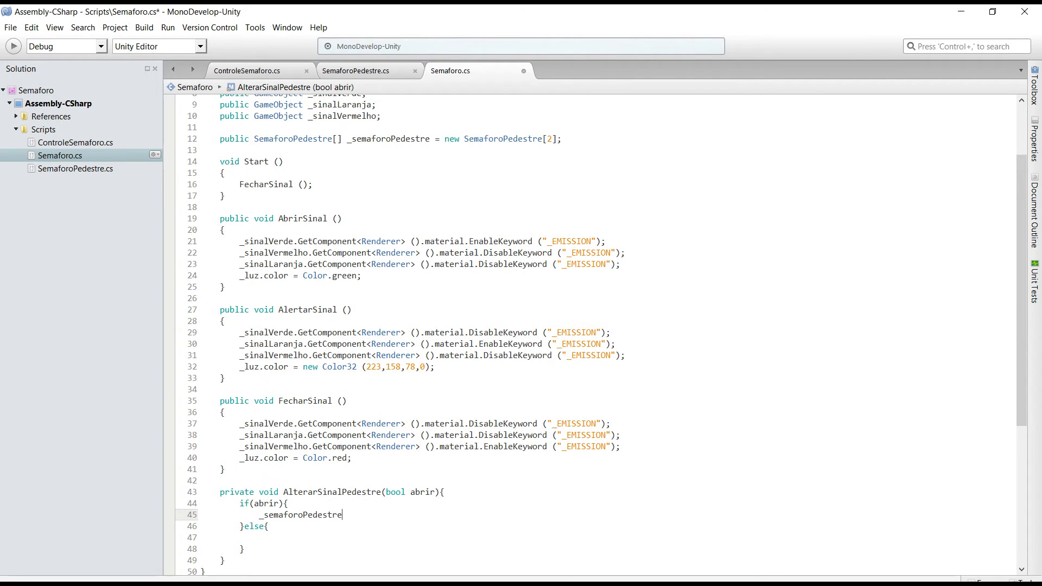
{"action": "type", "text": "[0]"}
{"action": "type", "text": "."}
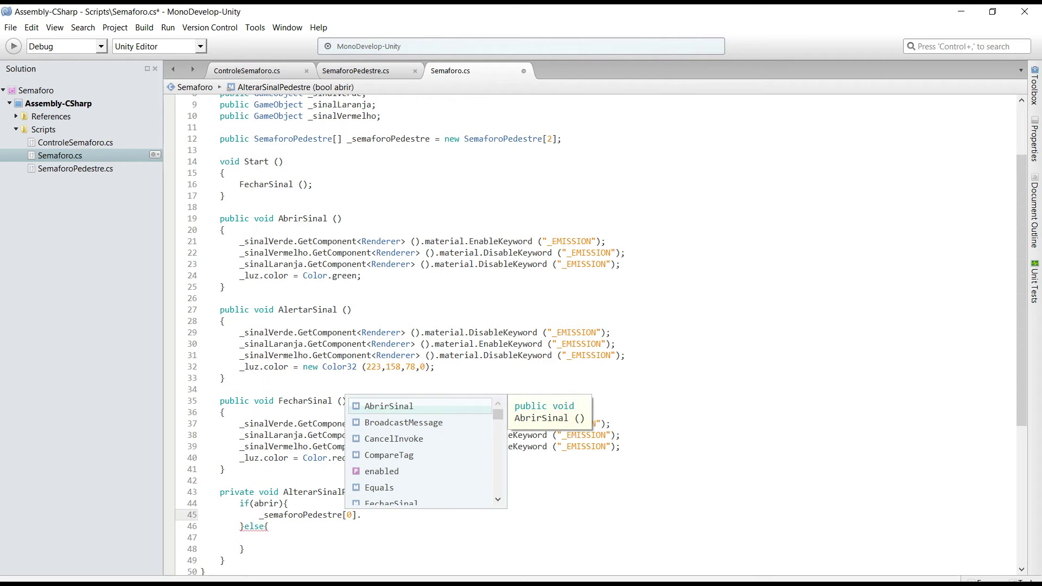
{"action": "key", "text": "Return"}
{"action": "type", "text": "()/"}
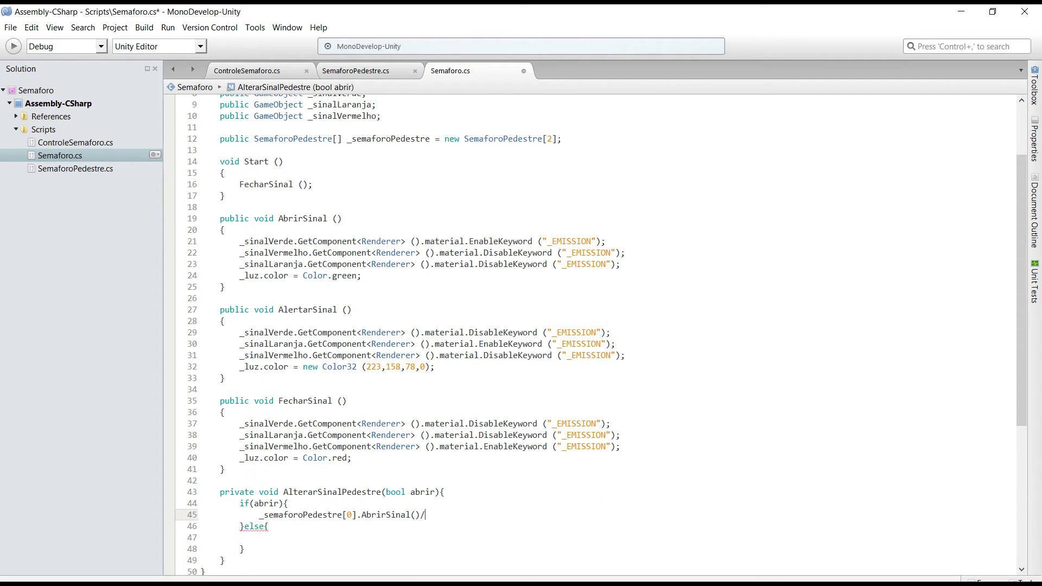
{"action": "key", "text": "BackSpace"}
{"action": "type", "text": ";"}
Step: Duplicate the call as _semaforoPedestre[1].AbrirSinal(); and save
{"action": "left_click_drag", "start_coordinate": [437, 516], "coordinate": [260, 516]}
{"action": "key", "text": "ctrl+c"}
{"action": "key", "text": "End"}
{"action": "key", "text": "Return"}
{"action": "key", "text": "ctrl+v"}
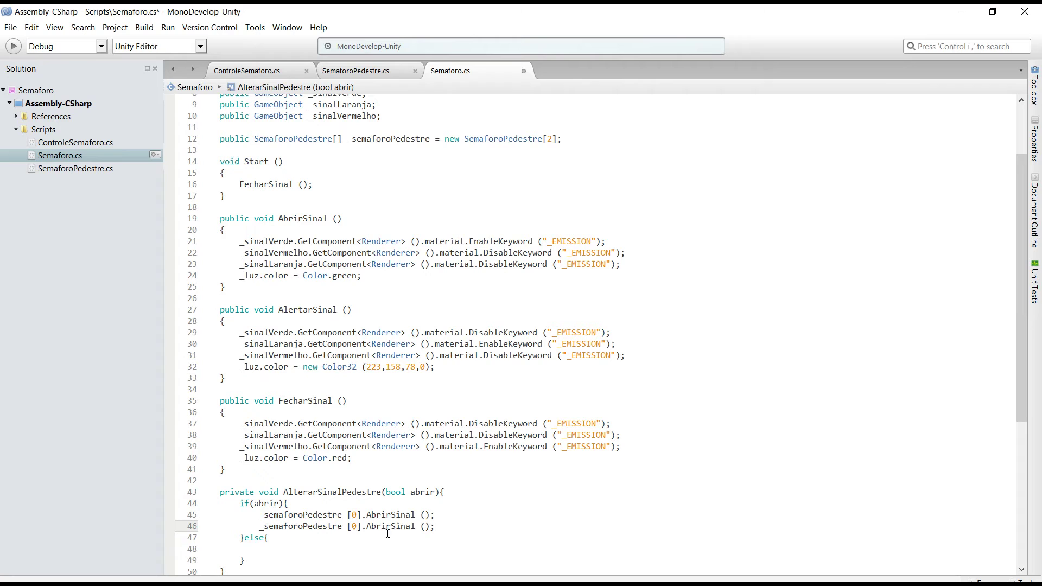
{"action": "left_click", "coordinate": [356, 527]}
{"action": "key", "text": "BackSpace"}
{"action": "type", "text": "1"}
{"action": "key", "text": "ctrl+s"}
Step: Put _semaforoPedestre[0] and [1] FecharSinal() calls in the else block and save
{"action": "left_click_drag", "start_coordinate": [435, 527], "coordinate": [249, 516]}
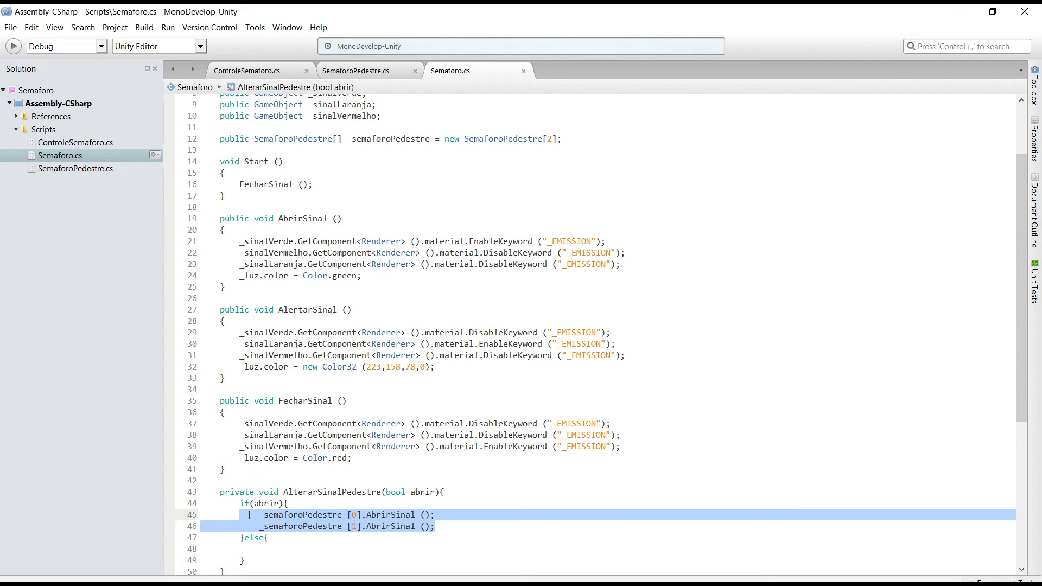
{"action": "key", "text": "ctrl+c"}
{"action": "left_click", "coordinate": [255, 549]}
{"action": "key", "text": "ctrl+v"}
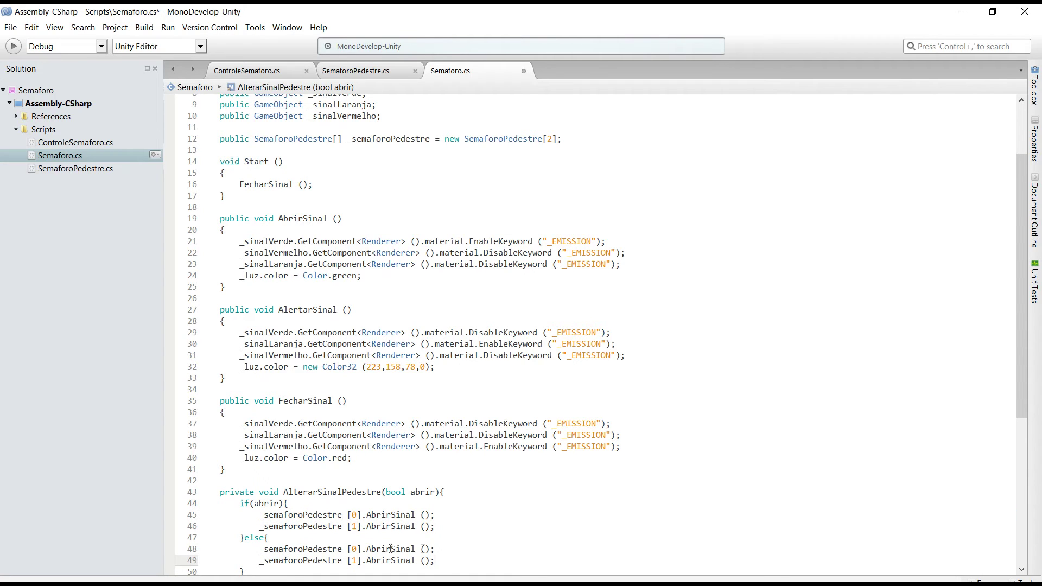
{"action": "double_click", "coordinate": [411, 551]}
{"action": "type", "text": "F"}
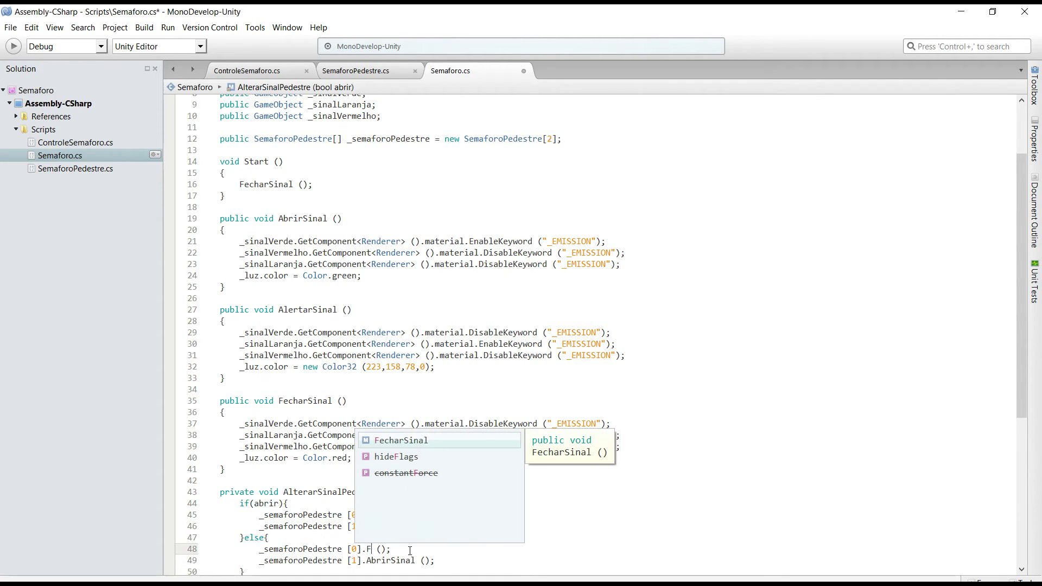
{"action": "key", "text": "Return"}
{"action": "double_click", "coordinate": [411, 550]}
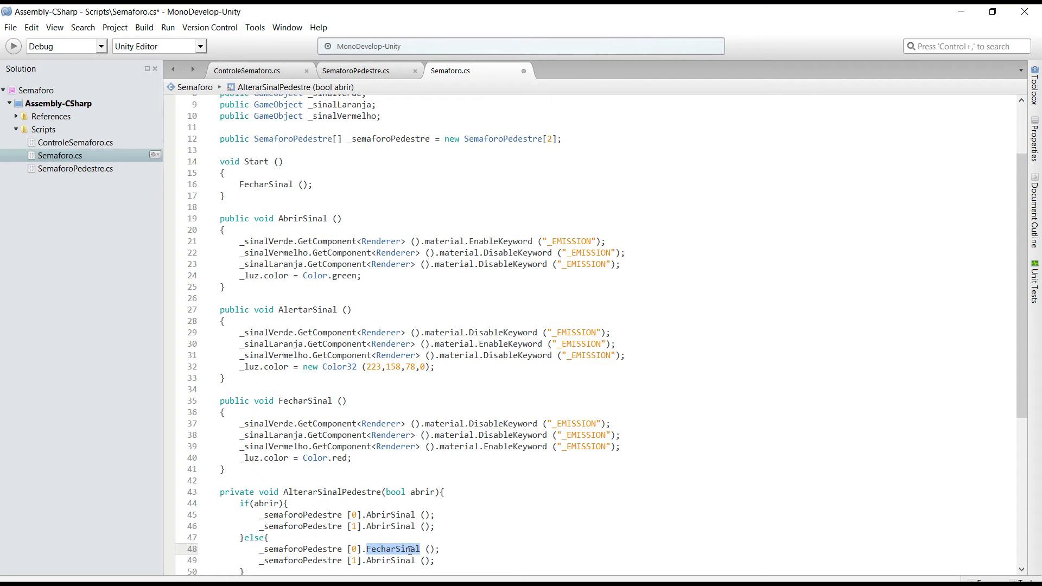
{"action": "double_click", "coordinate": [389, 559]}
{"action": "key", "text": "ctrl+v"}
{"action": "key", "text": "ctrl+s"}
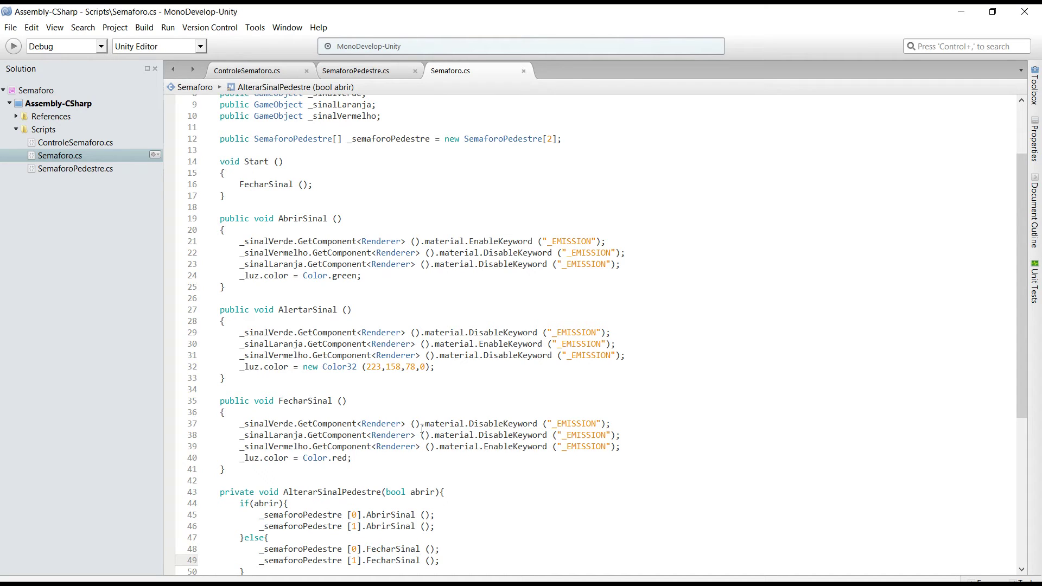
Step: Reformat the whole document via Edit > Format and save Semaforo.cs
{"action": "left_click", "coordinate": [31, 27]}
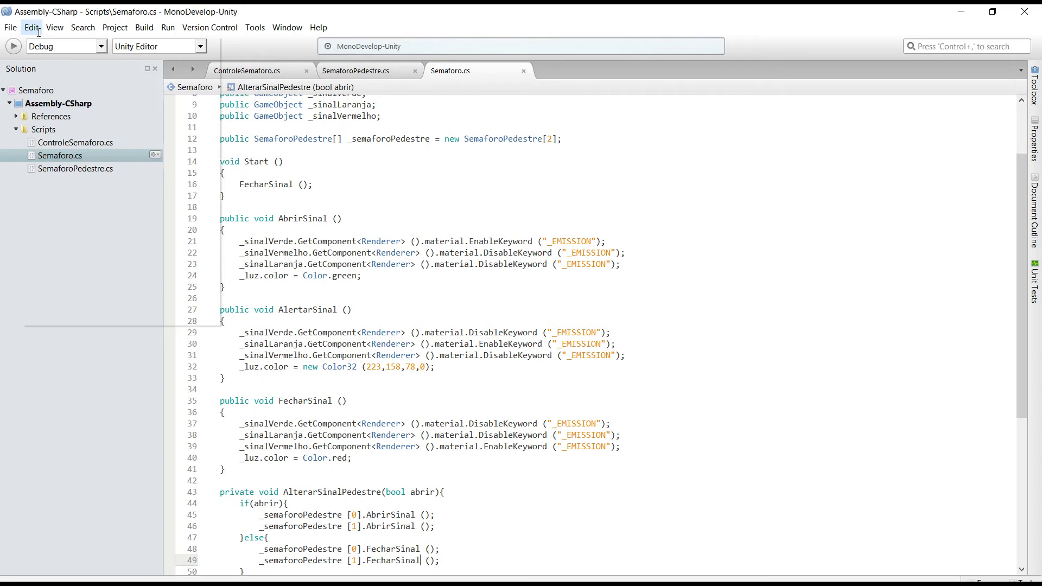
{"action": "mouse_move", "coordinate": [196, 163]}
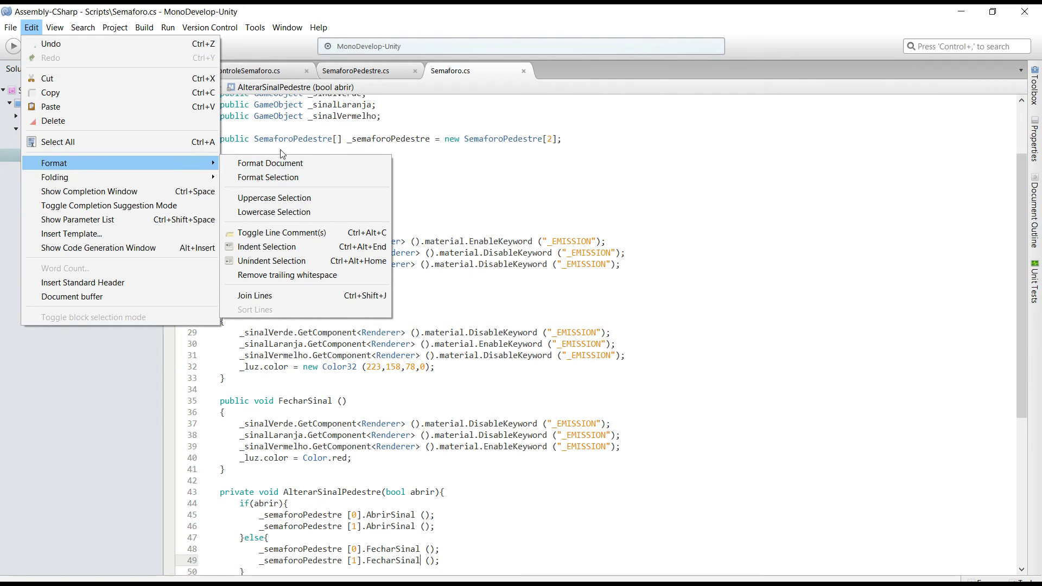
{"action": "left_click", "coordinate": [284, 163]}
{"action": "key", "text": "ctrl+s"}
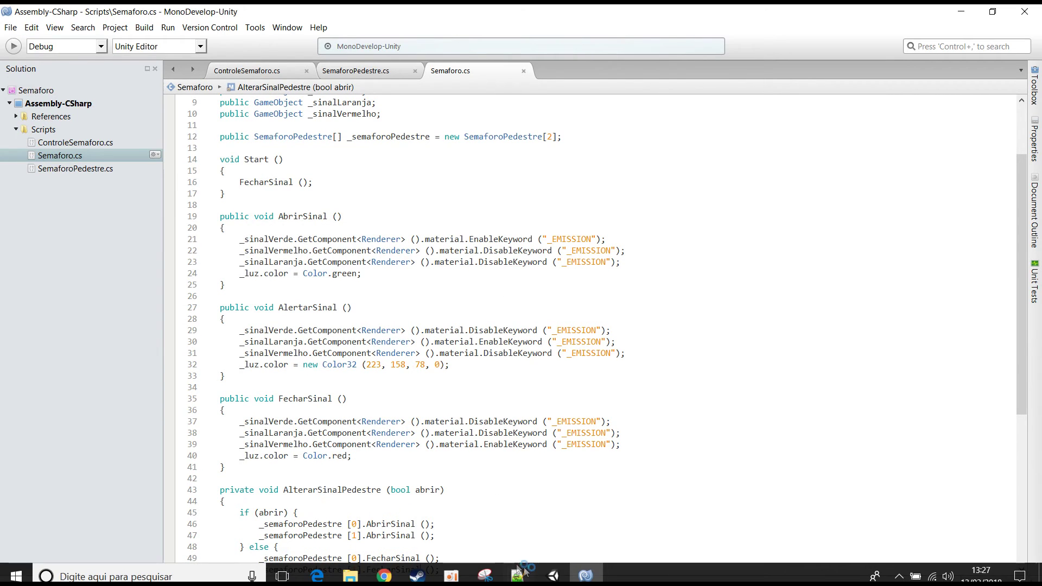
{"action": "left_click", "coordinate": [564, 576]}
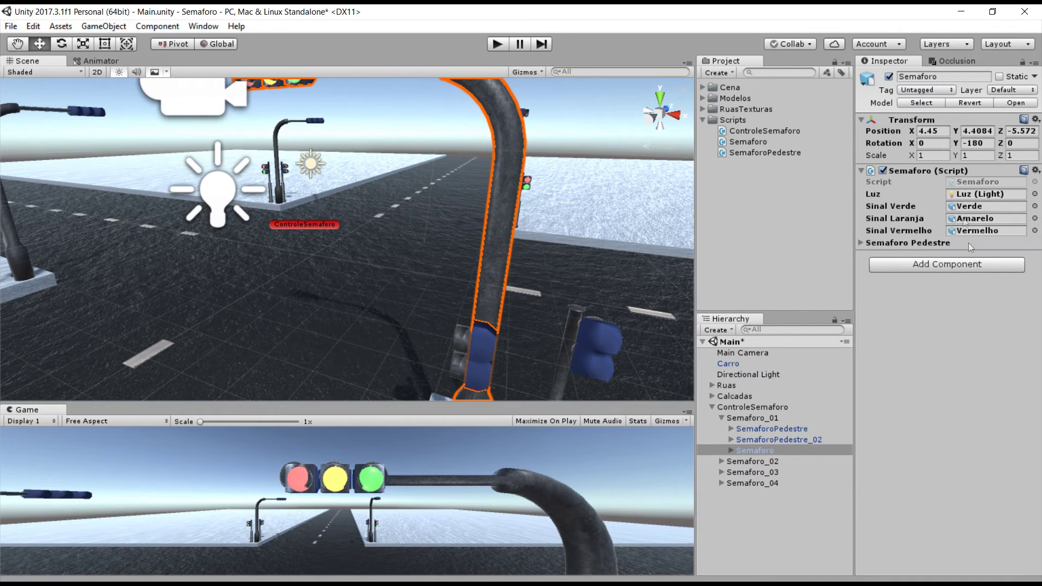
Step: Assign SemaforoPedestre to Element 0 and SemaforoPedestre_02 to Element 1 of Semaforo Pedestre
{"action": "left_click", "coordinate": [860, 243]}
{"action": "left_click_drag", "start_coordinate": [760, 431], "coordinate": [973, 268]}
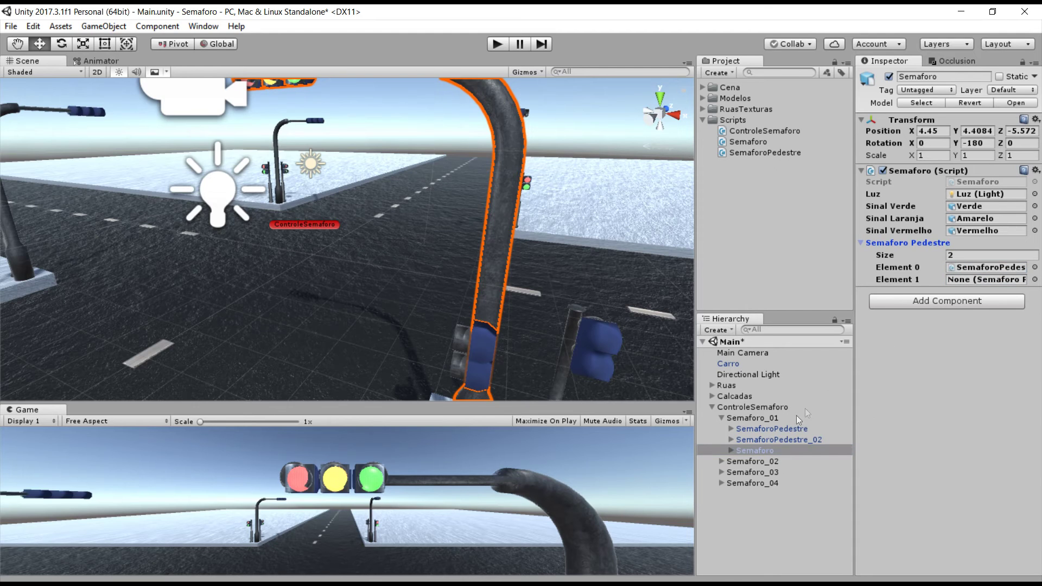
{"action": "mouse_move", "coordinate": [783, 441]}
{"action": "left_mouse_down"}
{"action": "mouse_move", "coordinate": [995, 288]}
{"action": "mouse_move", "coordinate": [990, 280]}
{"action": "left_mouse_up"}
Step: Inspect SemaforoPedestre_02's script component and reorient the Scene view
{"action": "left_click", "coordinate": [797, 438]}
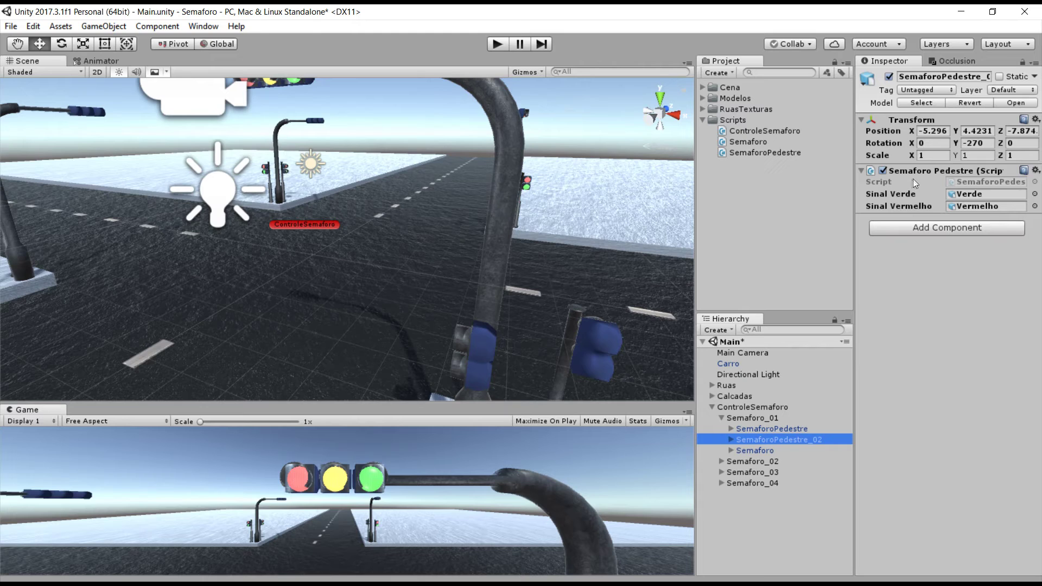
{"action": "scroll", "coordinate": [532, 253], "scroll_direction": "down", "scroll_amount": 2}
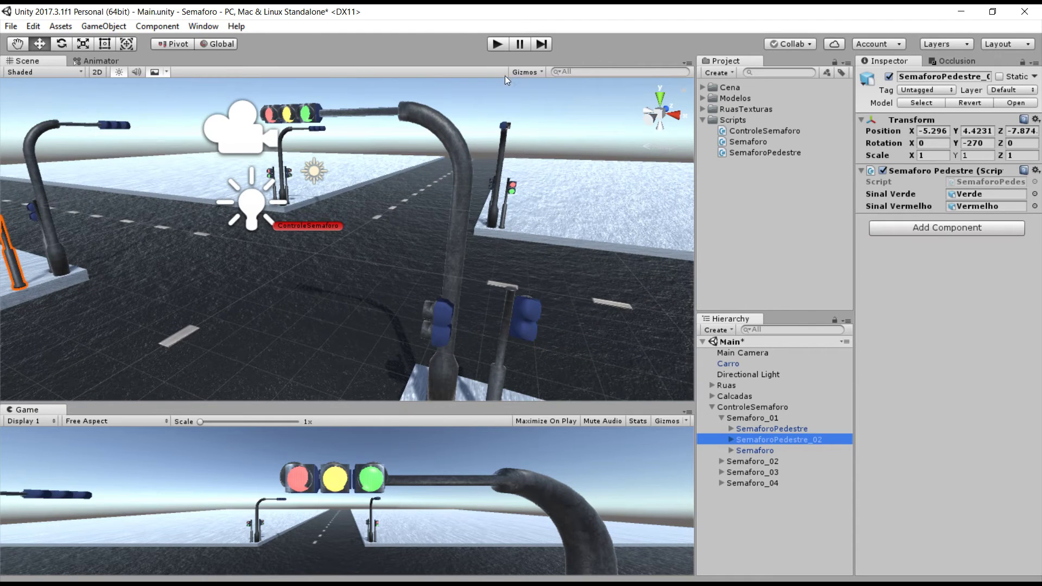
{"action": "right_click_drag", "start_coordinate": [491, 300], "coordinate": [431, 354]}
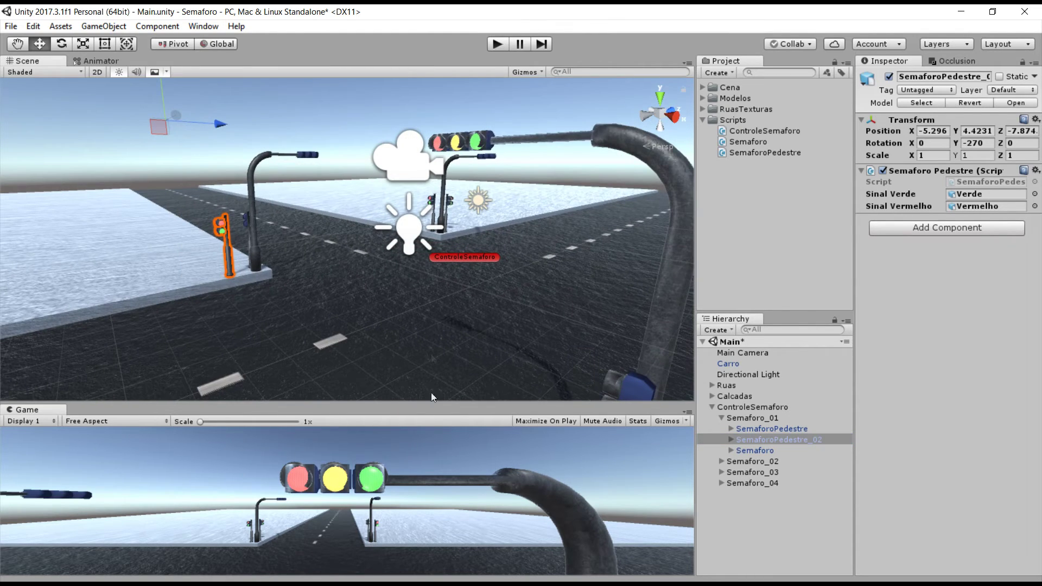
{"action": "left_click", "coordinate": [585, 576]}
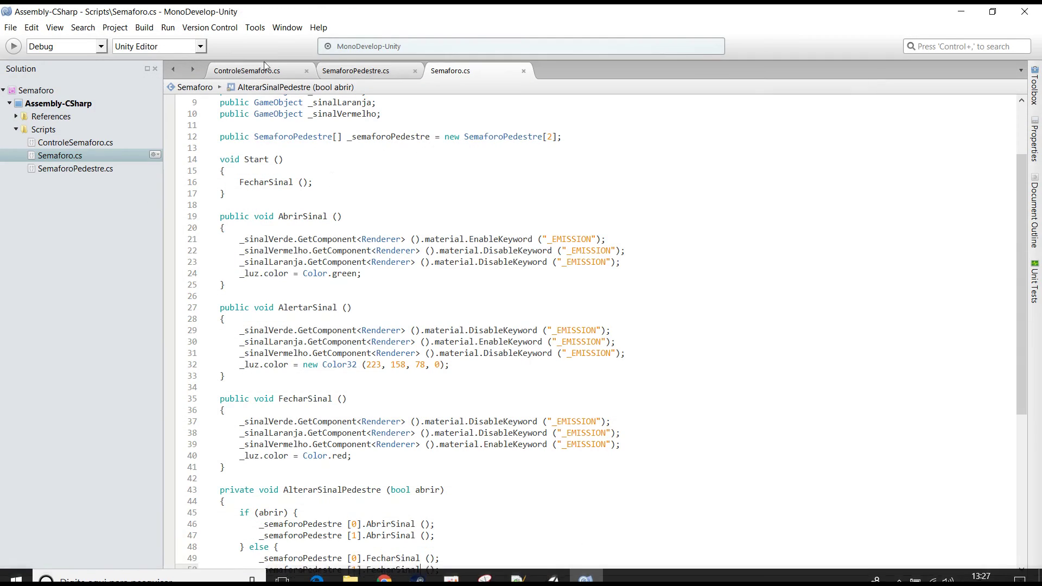
Step: Comment out FecharSinal (); in SemaforoPedestre.cs's Start method with //
{"action": "left_click", "coordinate": [346, 75]}
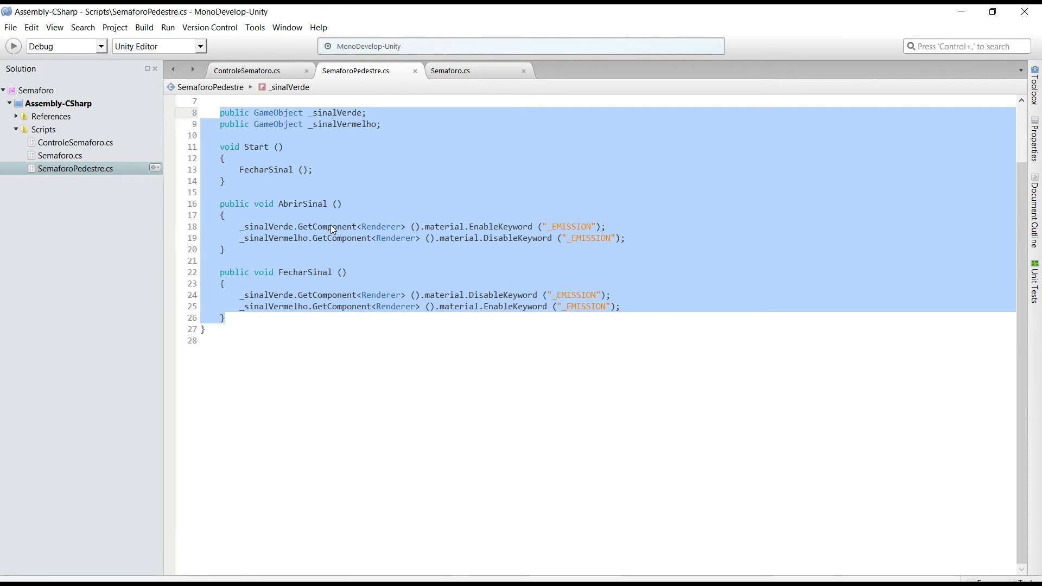
{"action": "left_click", "coordinate": [283, 170]}
{"action": "left_click", "coordinate": [240, 171]}
{"action": "type", "text": "//"}
{"action": "key", "text": "alt+Tab"}
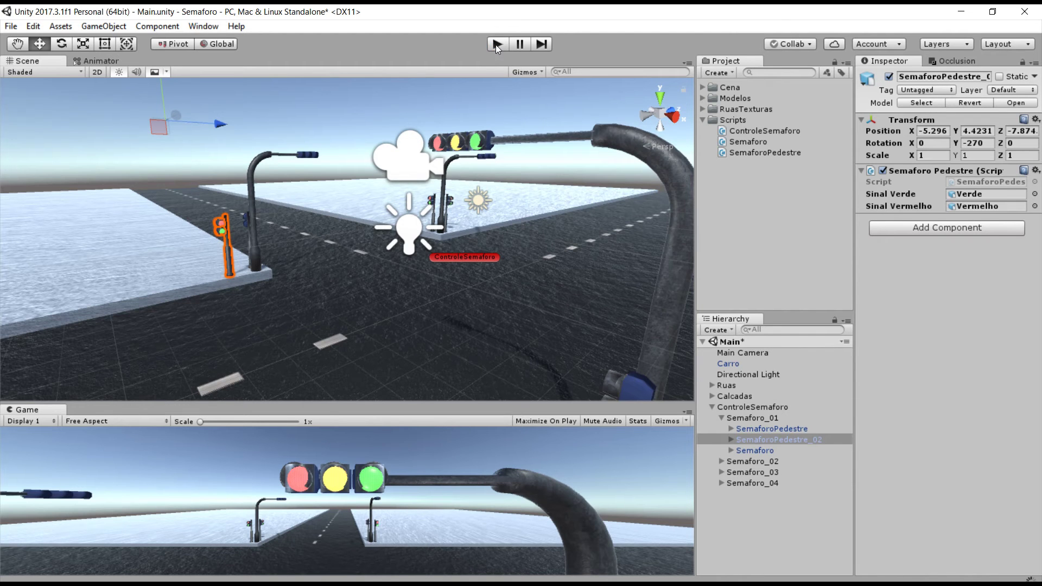
{"action": "left_click", "coordinate": [496, 44]}
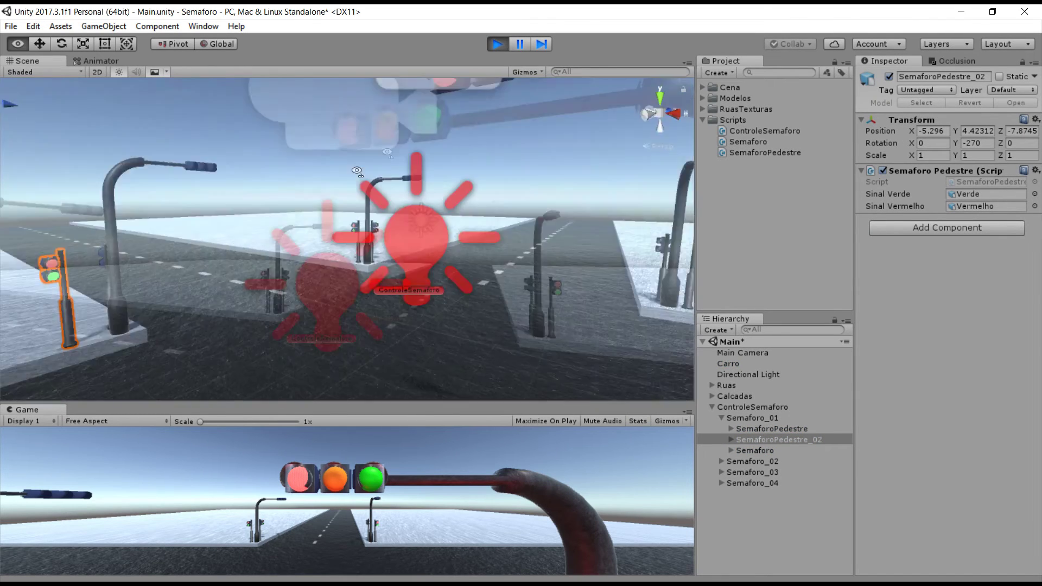
Step: Orbit and zoom the Scene view in close on the traffic light and pedestrian signal
{"action": "right_click_drag", "start_coordinate": [230, 229], "coordinate": [344, 123]}
{"action": "left_click", "coordinate": [364, 124]}
{"action": "middle_click_drag", "start_coordinate": [364, 124], "coordinate": [463, 231]}
{"action": "scroll", "coordinate": [463, 231], "scroll_direction": "up", "scroll_amount": 5}
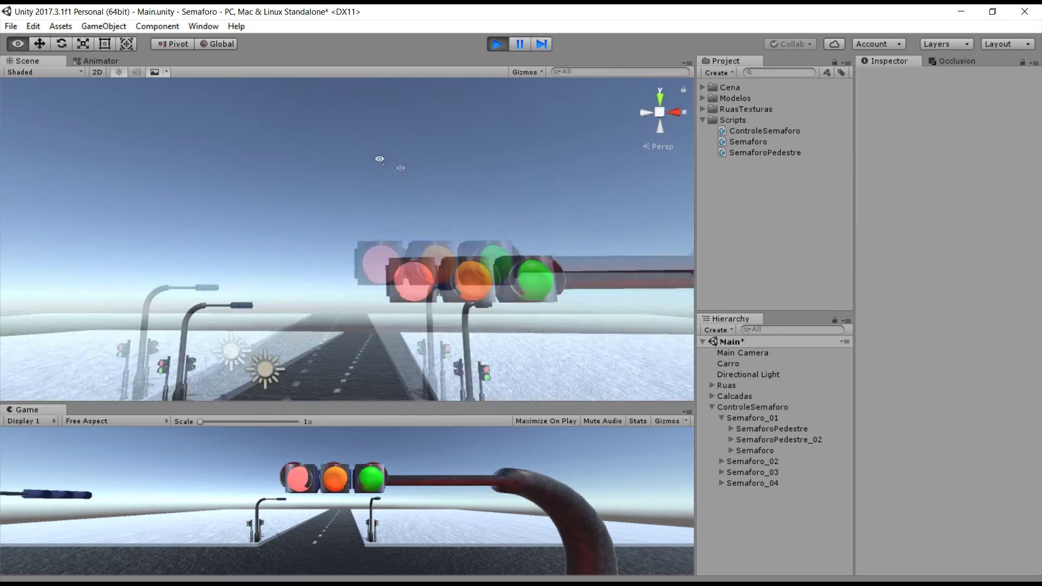
{"action": "mouse_move", "coordinate": [477, 221]}
{"action": "right_mouse_down"}
{"action": "mouse_move", "coordinate": [450, 227]}
{"action": "mouse_move", "coordinate": [401, 179]}
{"action": "right_mouse_up"}
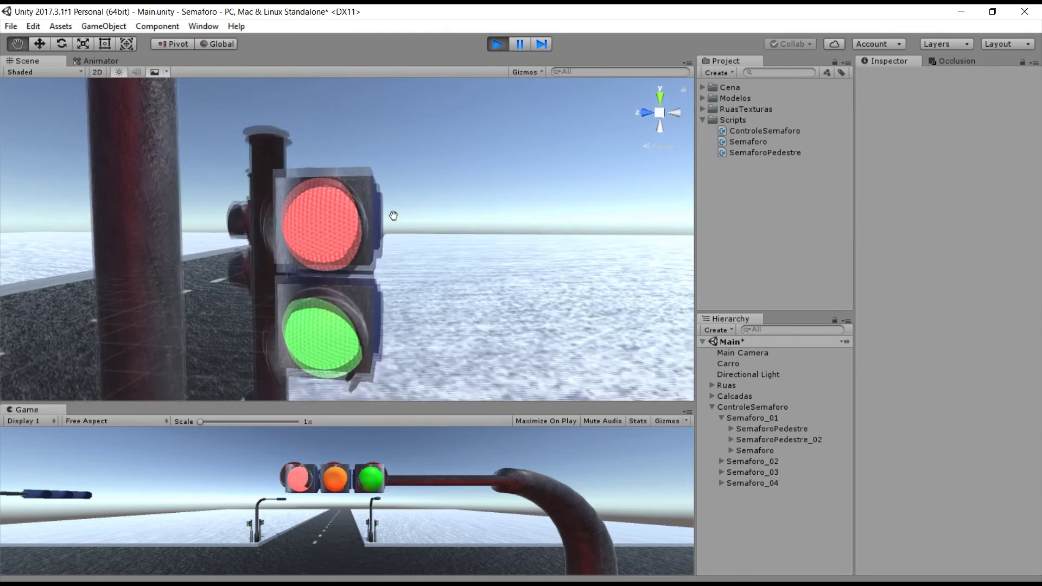
{"action": "right_click_drag", "start_coordinate": [401, 179], "coordinate": [392, 203]}
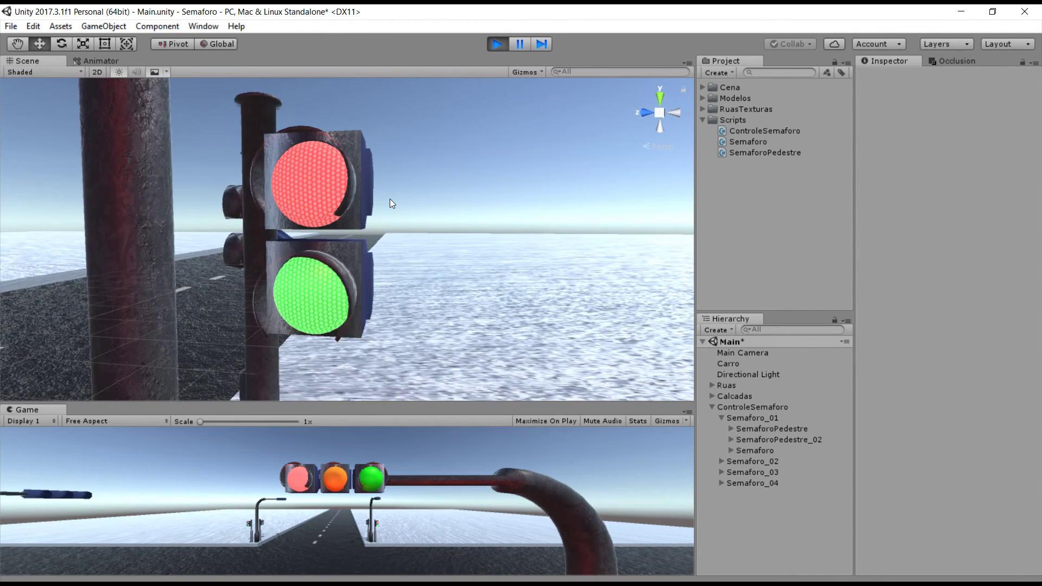
{"action": "mouse_move", "coordinate": [390, 199]}
{"action": "right_mouse_down"}
{"action": "mouse_move", "coordinate": [443, 242]}
{"action": "mouse_move", "coordinate": [403, 188]}
{"action": "right_mouse_up"}
{"action": "scroll", "coordinate": [402, 188], "scroll_direction": "up", "scroll_amount": 4}
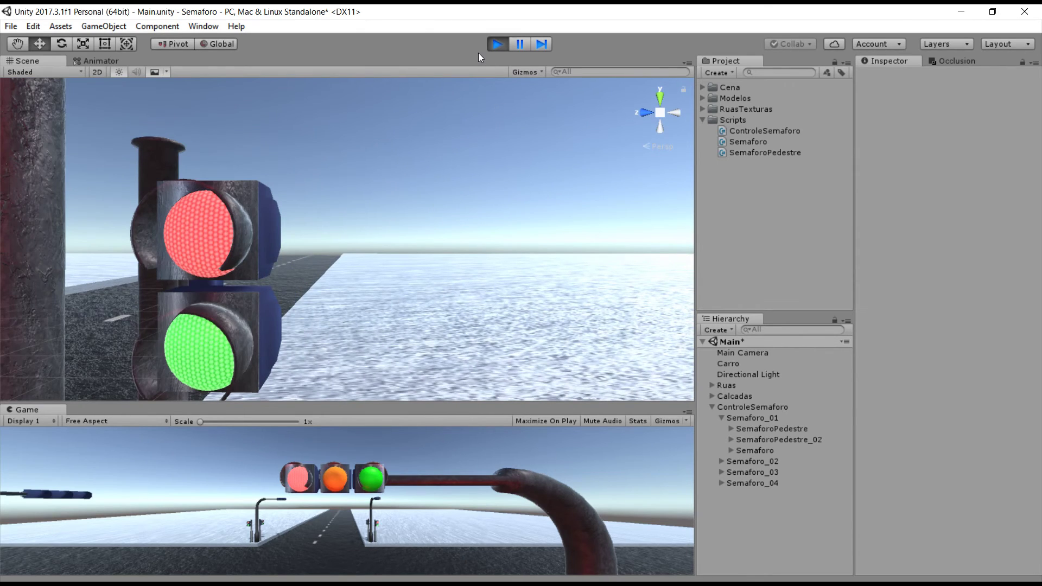
Step: Stop play mode and bring up Semaforo.cs in MonoDevelop
{"action": "left_click", "coordinate": [497, 43]}
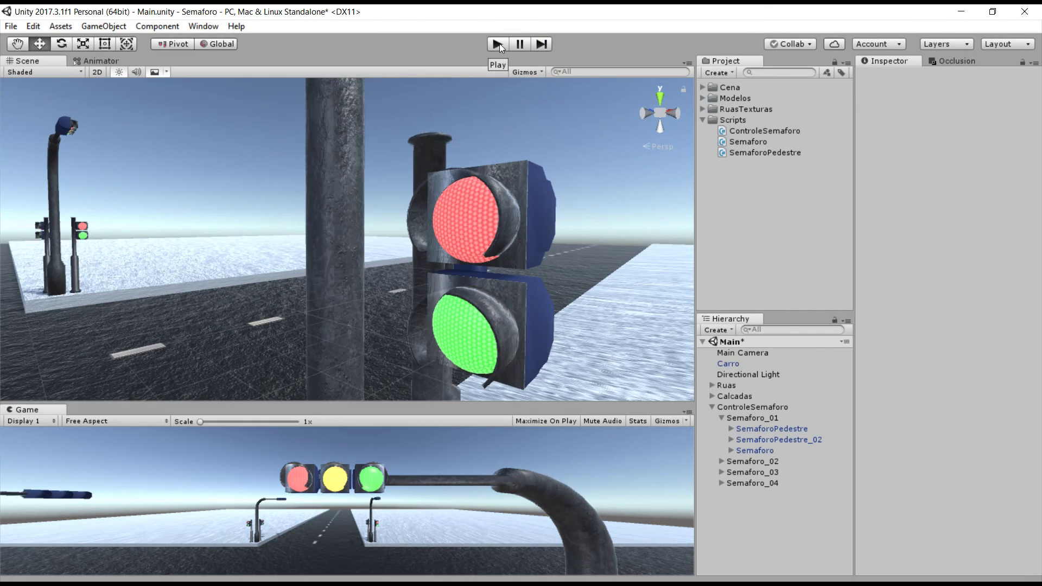
{"action": "key", "text": "alt+Tab"}
{"action": "left_click", "coordinate": [444, 71]}
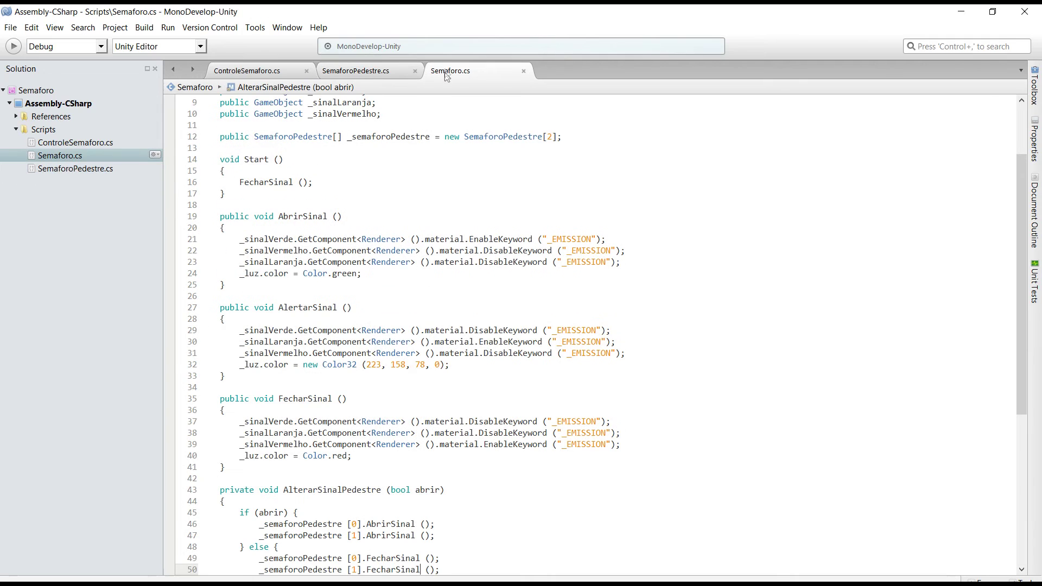
Step: Add AlterarSinalPedestre (true); as a new line in AbrirSinal
{"action": "left_click_drag", "start_coordinate": [445, 490], "coordinate": [283, 490]}
{"action": "key", "text": "ctrl+c"}
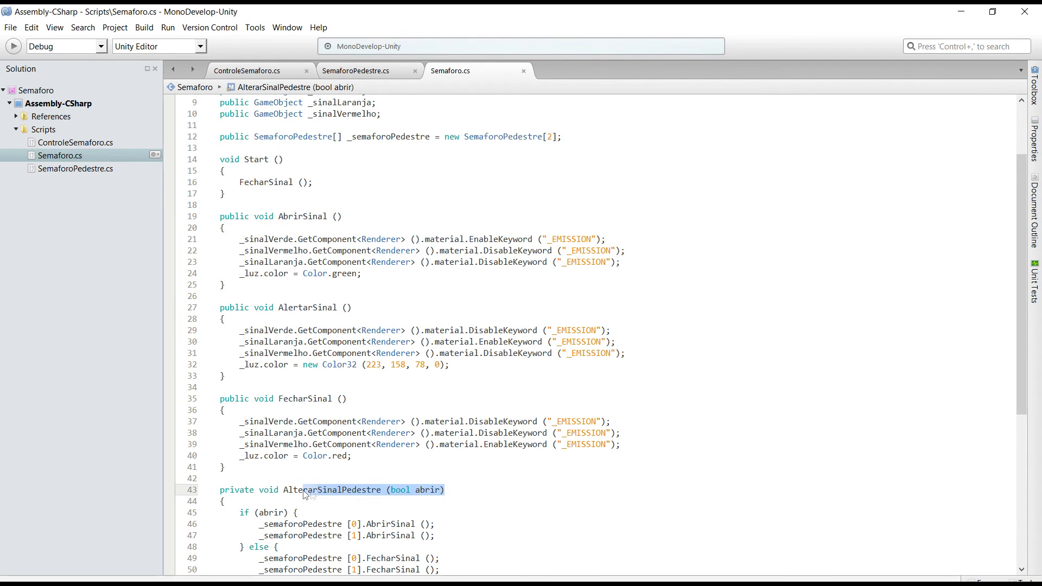
{"action": "left_click", "coordinate": [377, 273]}
{"action": "key", "text": "Return"}
{"action": "key", "text": "ctrl+v"}
{"action": "type", "text": "/"}
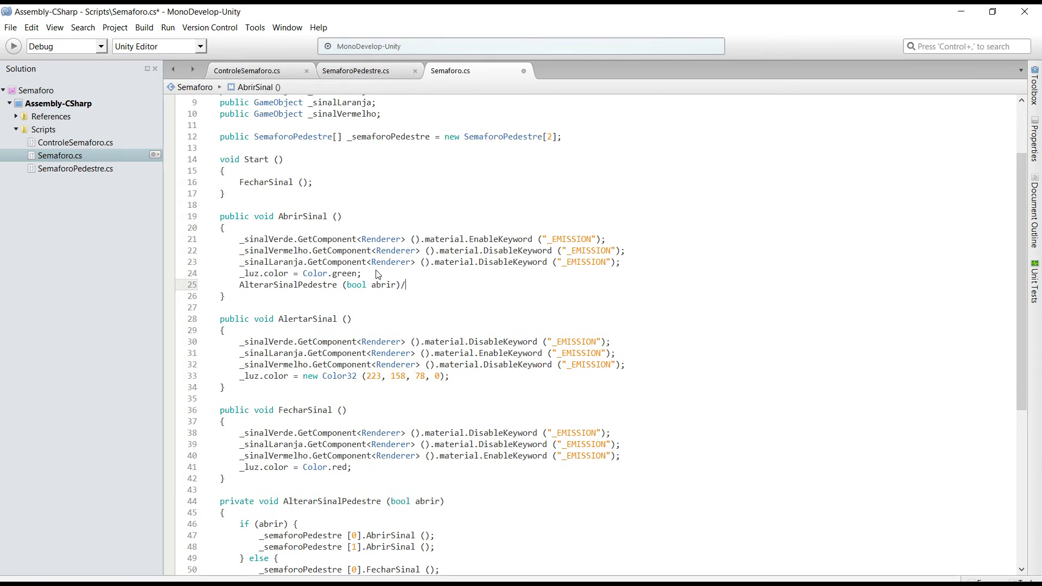
{"action": "key", "text": "BackSpace"}
{"action": "key", "text": "BackSpace"}
{"action": "key", "text": "BackSpace"}
{"action": "key", "text": "BackSpace"}
{"action": "key", "text": "BackSpace"}
{"action": "key", "text": "BackSpace"}
{"action": "key", "text": "BackSpace"}
{"action": "key", "text": "BackSpace"}
{"action": "key", "text": "BackSpace"}
{"action": "key", "text": "BackSpace"}
{"action": "key", "text": "BackSpace"}
{"action": "type", "text": "true"}
{"action": "left_click_drag", "start_coordinate": [376, 285], "coordinate": [235, 288]}
{"action": "key", "text": "ctrl+c"}
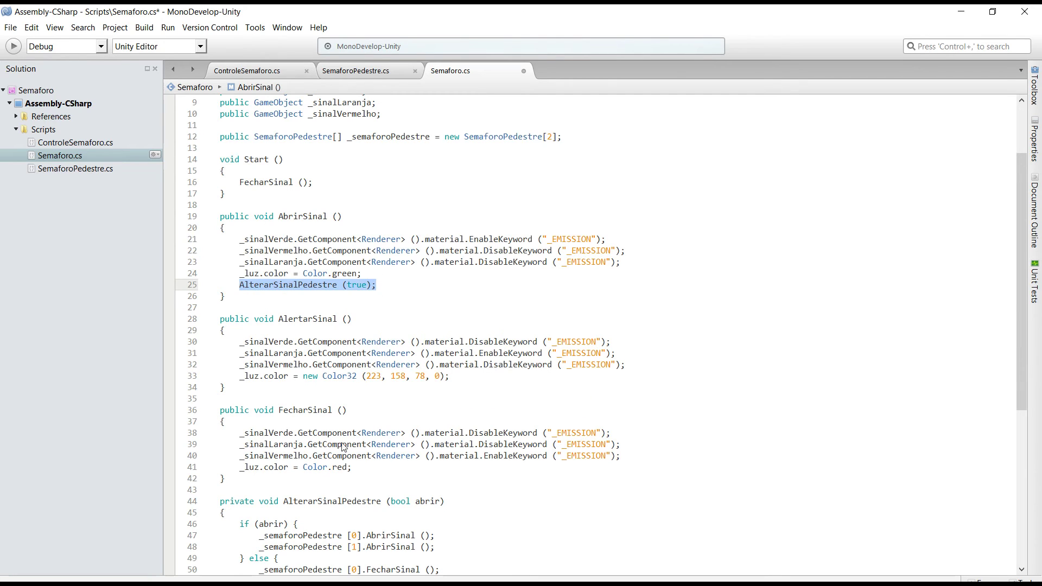
Step: Add AlterarSinalPedestre (false); as a new line in FecharSinal
{"action": "left_click", "coordinate": [368, 469]}
{"action": "key", "text": "Return"}
{"action": "key", "text": "ctrl+v"}
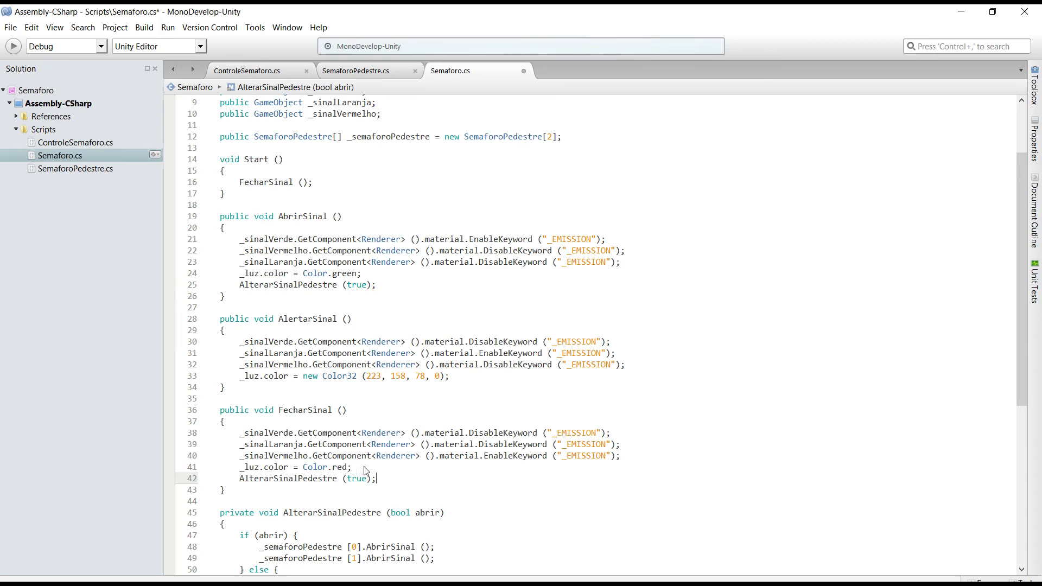
{"action": "double_click", "coordinate": [357, 479]}
{"action": "type", "text": "false"}
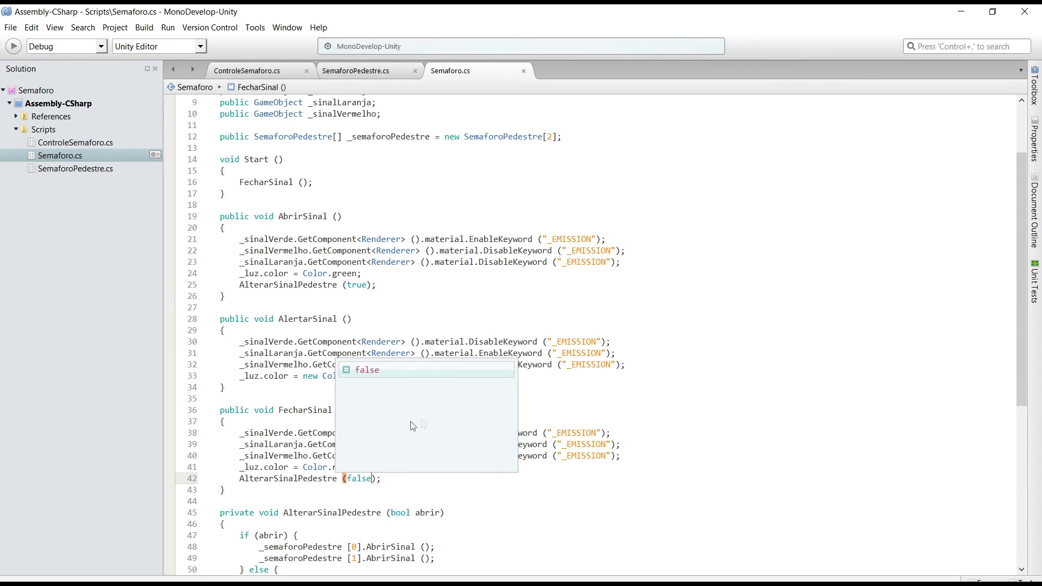
{"action": "left_click", "coordinate": [566, 318]}
{"action": "key", "text": "alt+Tab"}
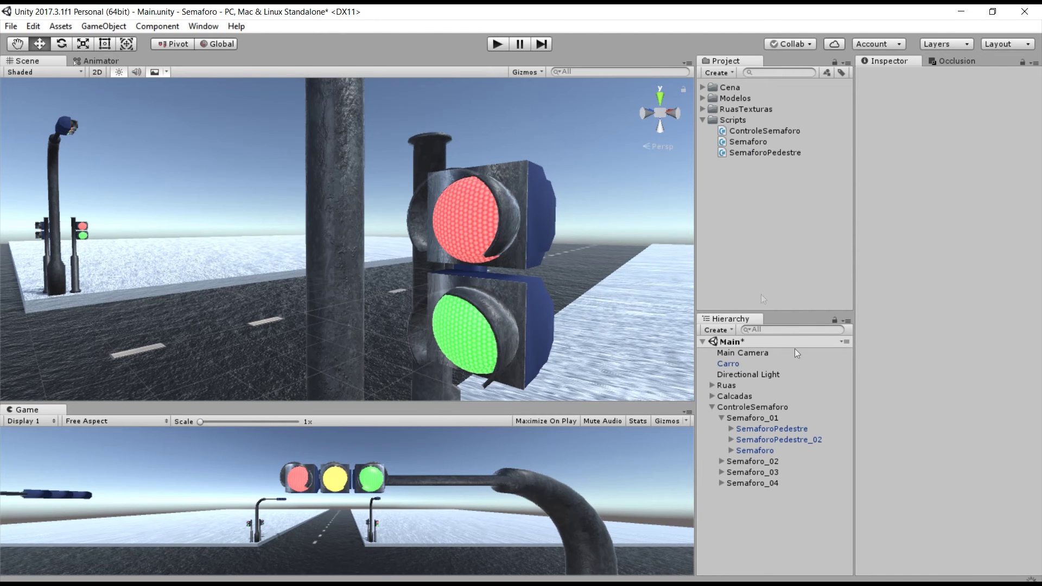
Step: Play the scene, orbit around the overhead traffic light, then stop playback
{"action": "left_click", "coordinate": [495, 47]}
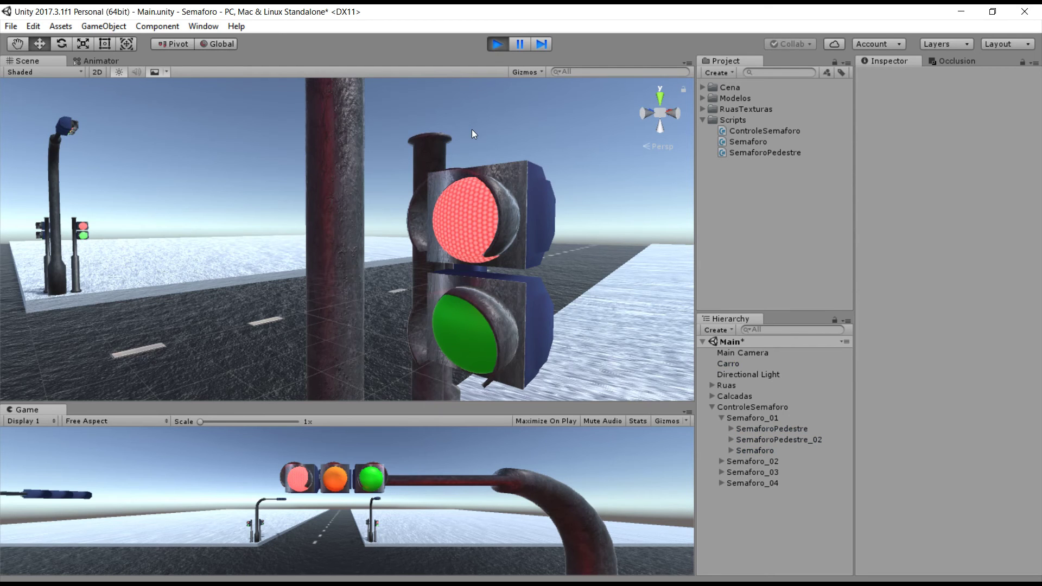
{"action": "scroll", "coordinate": [470, 251], "scroll_direction": "down", "scroll_amount": 5}
{"action": "mouse_move", "coordinate": [468, 251]}
{"action": "right_mouse_down"}
{"action": "mouse_move", "coordinate": [342, 243]}
{"action": "mouse_move", "coordinate": [260, 183]}
{"action": "mouse_move", "coordinate": [374, 195]}
{"action": "right_mouse_up"}
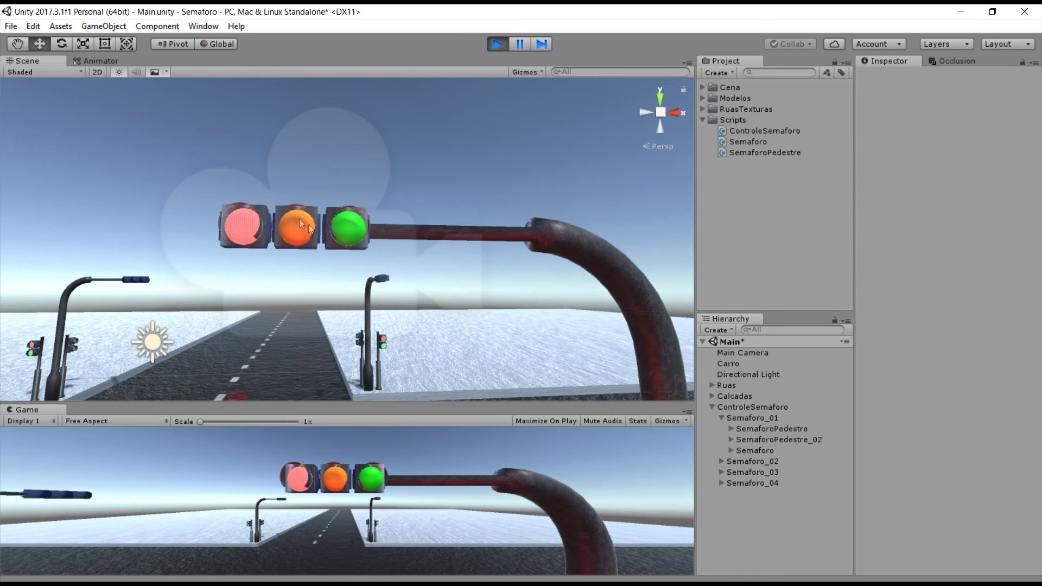
{"action": "middle_click_drag", "start_coordinate": [374, 194], "coordinate": [334, 171]}
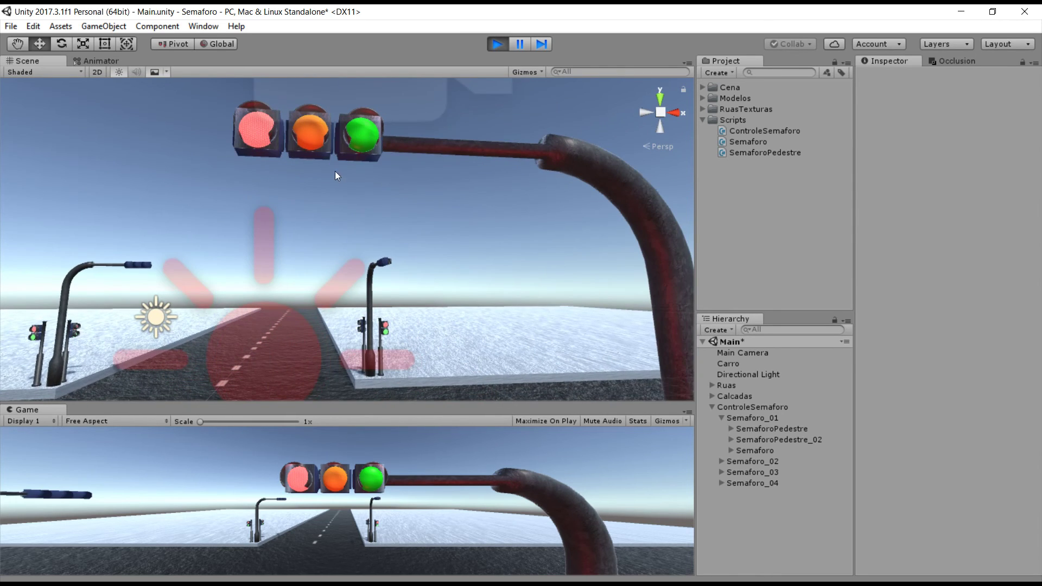
{"action": "left_click", "coordinate": [499, 44]}
{"action": "right_click_drag", "start_coordinate": [420, 207], "coordinate": [411, 233]}
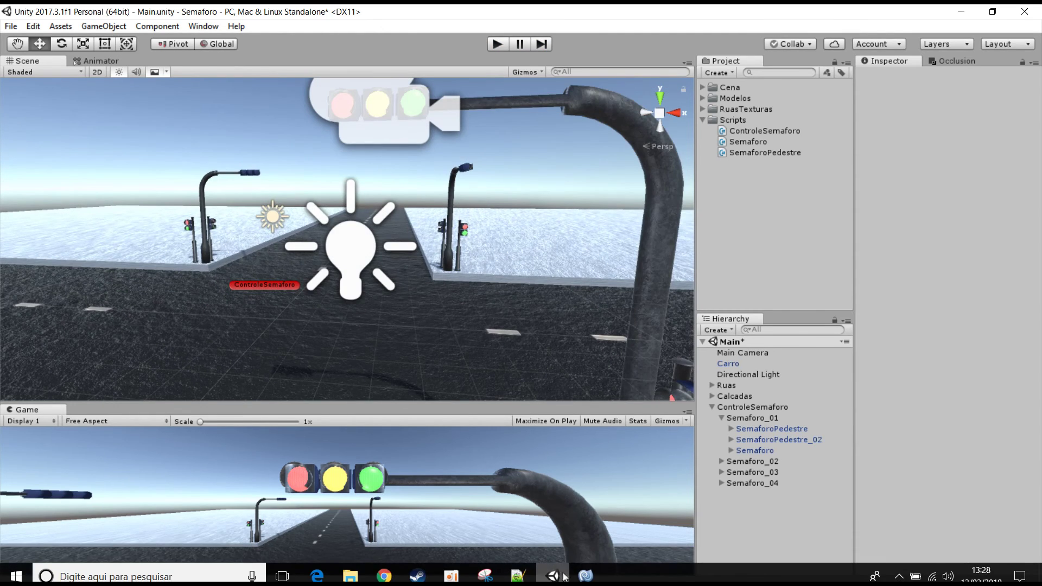
{"action": "left_click", "coordinate": [584, 576]}
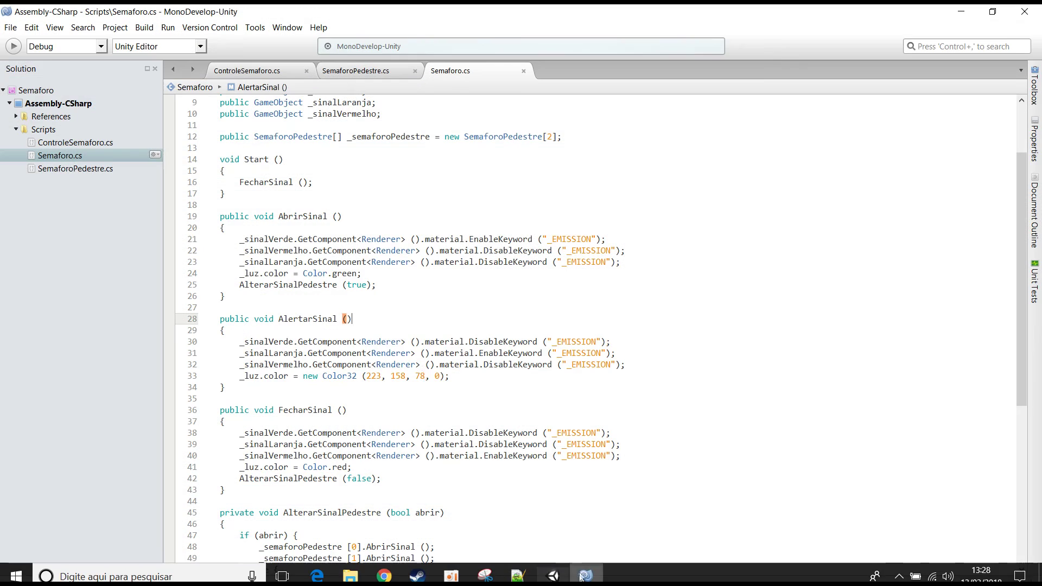
Step: Replace the FecharSinal () call in Start with AbrirSinal ()
{"action": "left_click_drag", "start_coordinate": [342, 217], "coordinate": [280, 218]}
{"action": "key", "text": "ctrl+c"}
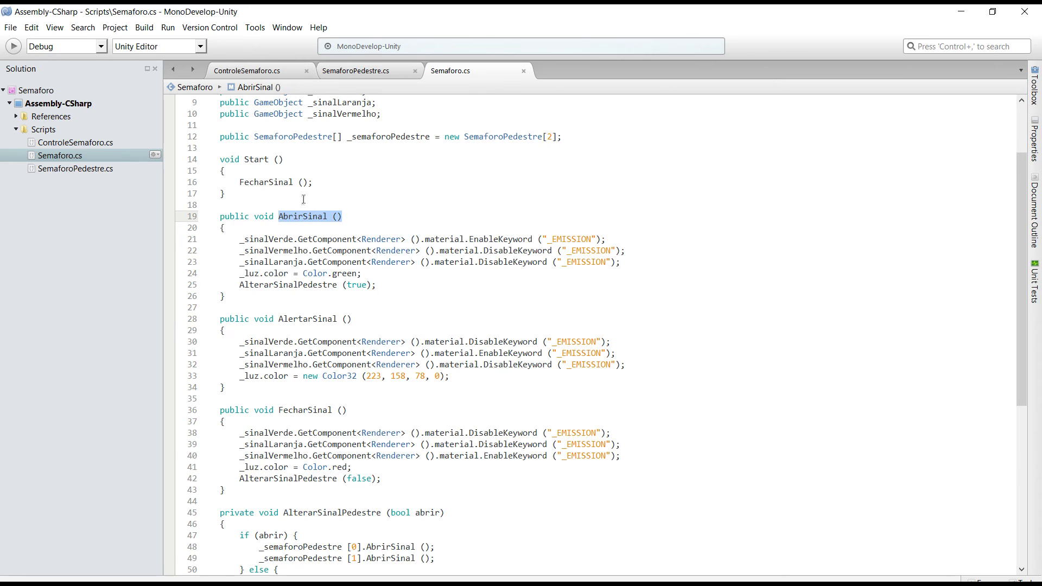
{"action": "left_click_drag", "start_coordinate": [308, 183], "coordinate": [239, 182]}
{"action": "key", "text": "ctrl+v"}
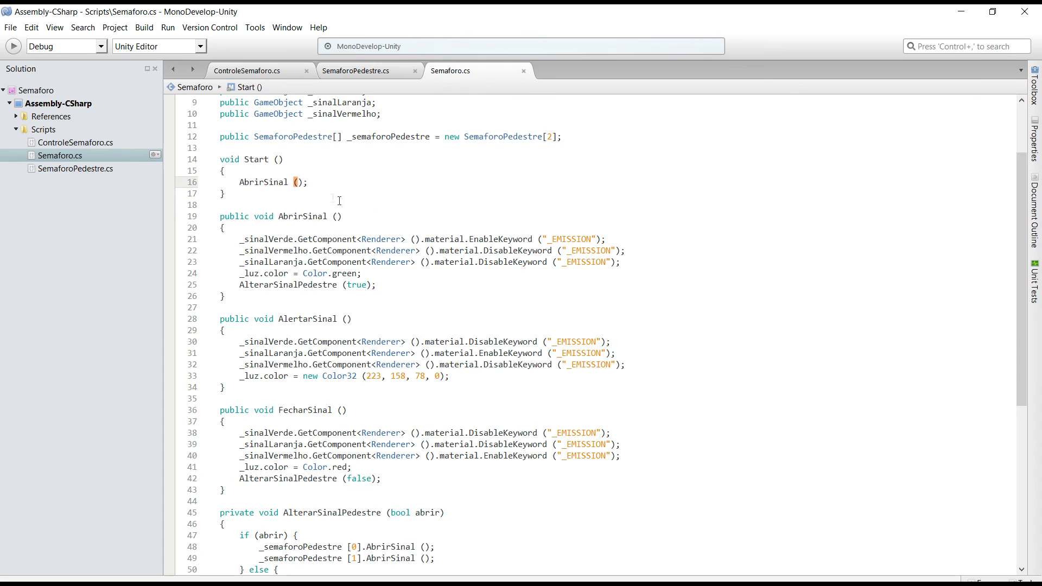
{"action": "key", "text": "alt+Tab"}
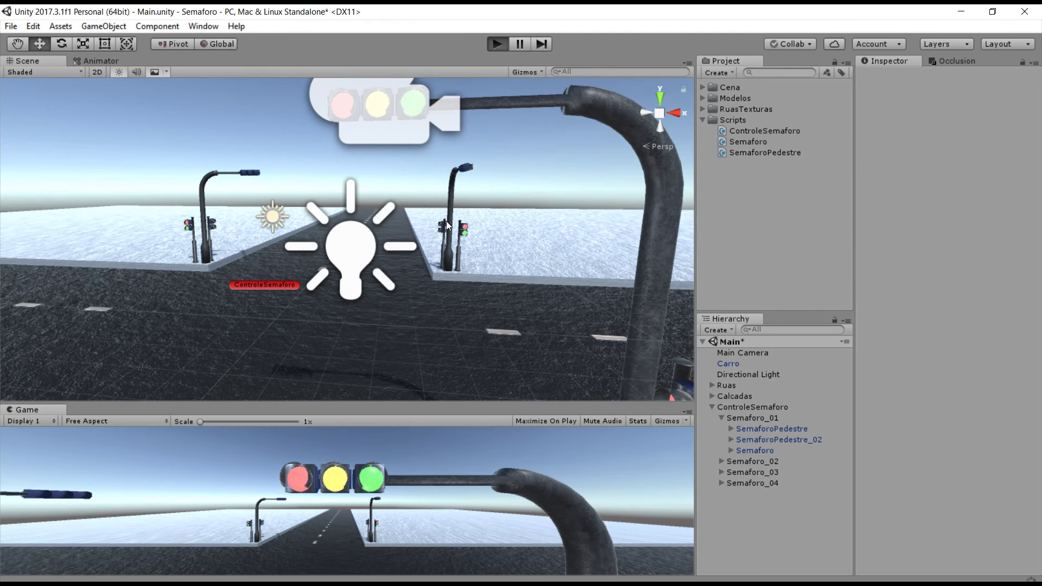
Step: Inspect the car and pedestrian lights in the Scene view, briefly checking the Animator tab
{"action": "scroll", "coordinate": [409, 232], "scroll_direction": "up", "scroll_amount": 5}
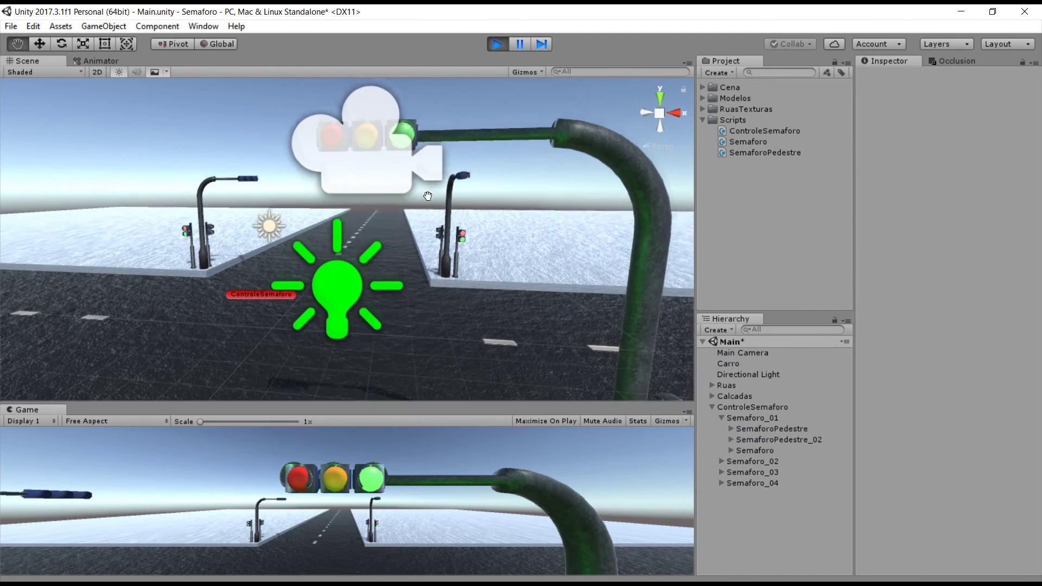
{"action": "scroll", "coordinate": [408, 232], "scroll_direction": "down", "scroll_amount": 5}
{"action": "middle_click_drag", "start_coordinate": [318, 259], "coordinate": [316, 164]}
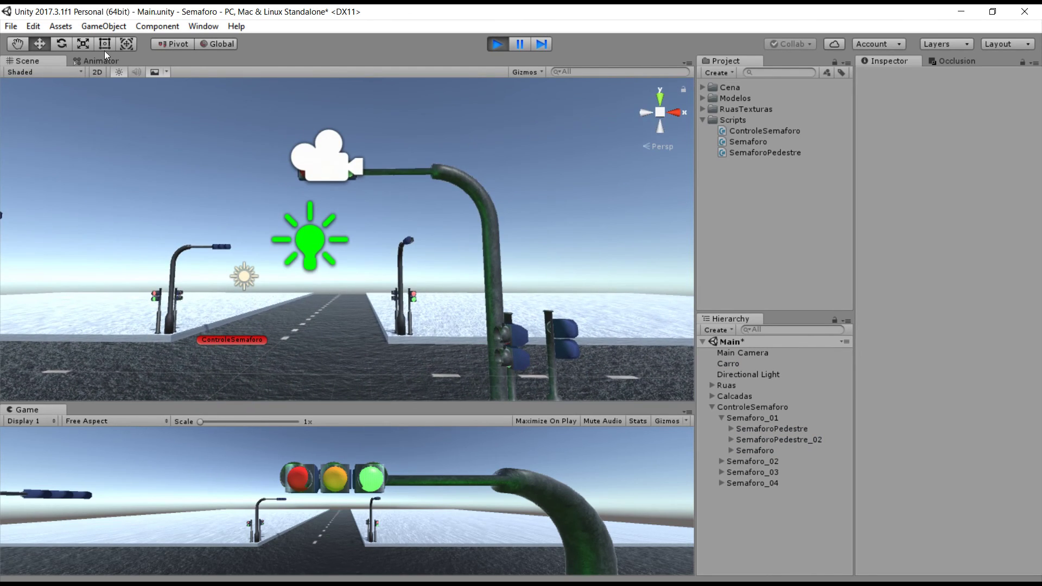
{"action": "left_click", "coordinate": [97, 63]}
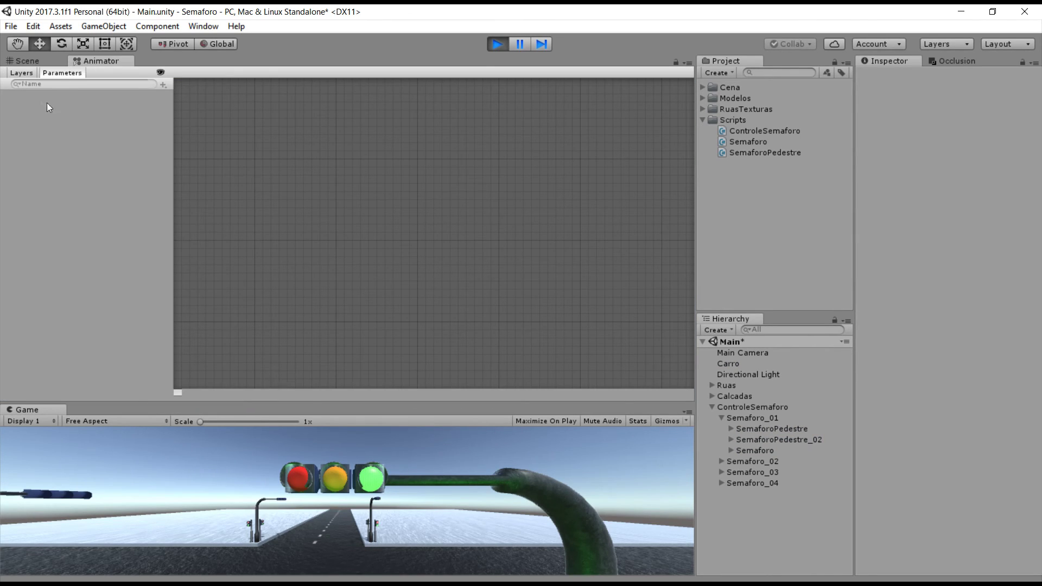
{"action": "left_click", "coordinate": [25, 63]}
{"action": "mouse_move", "coordinate": [118, 190]}
{"action": "right_mouse_down"}
{"action": "mouse_move", "coordinate": [361, 295]}
{"action": "mouse_move", "coordinate": [447, 226]}
{"action": "mouse_move", "coordinate": [366, 181]}
{"action": "right_mouse_up"}
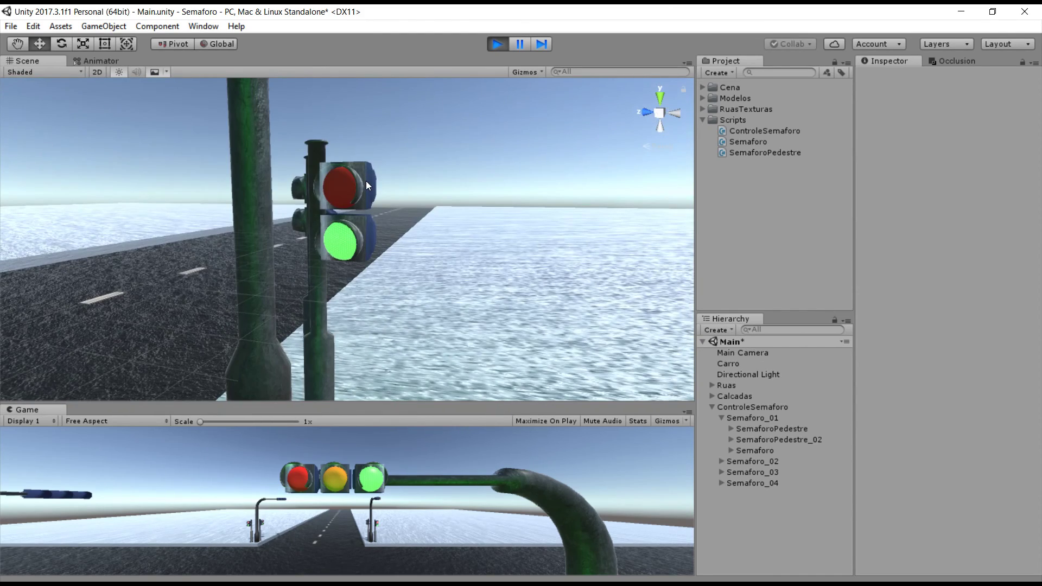
{"action": "scroll", "coordinate": [367, 183], "scroll_direction": "down", "scroll_amount": 3}
{"action": "scroll", "coordinate": [357, 207], "scroll_direction": "down", "scroll_amount": 3}
{"action": "mouse_move", "coordinate": [334, 223]}
{"action": "middle_mouse_down"}
{"action": "mouse_move", "coordinate": [349, 204]}
{"action": "mouse_move", "coordinate": [370, 320]}
{"action": "middle_mouse_up"}
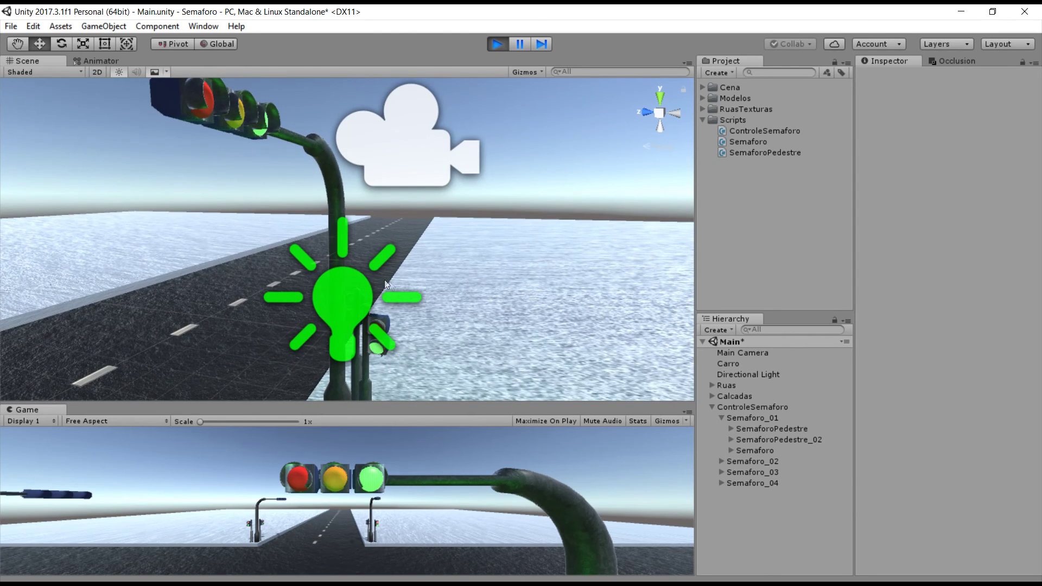
{"action": "key", "text": "alt+Tab"}
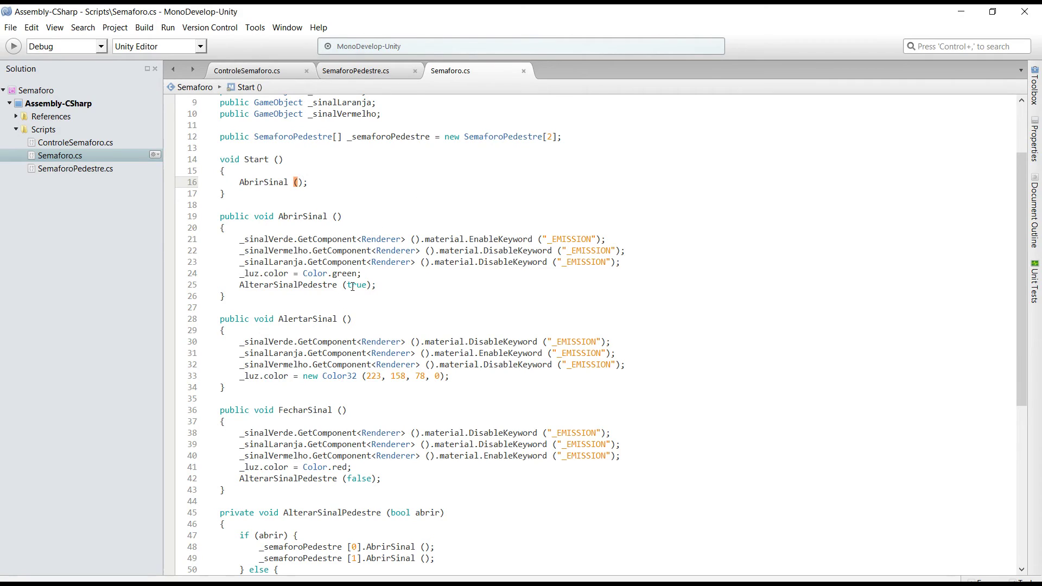
Step: Change AbrirSinal's AlterarSinalPedestre argument to false and FecharSinal's to true, then save
{"action": "double_click", "coordinate": [354, 286]}
{"action": "type", "text": "false"}
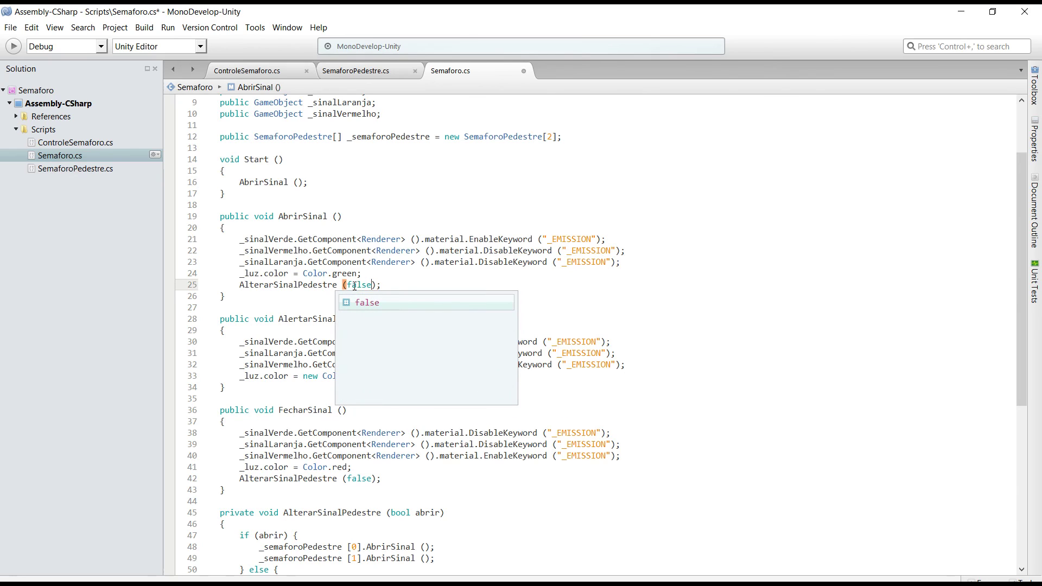
{"action": "left_click", "coordinate": [289, 327]}
{"action": "double_click", "coordinate": [358, 479]}
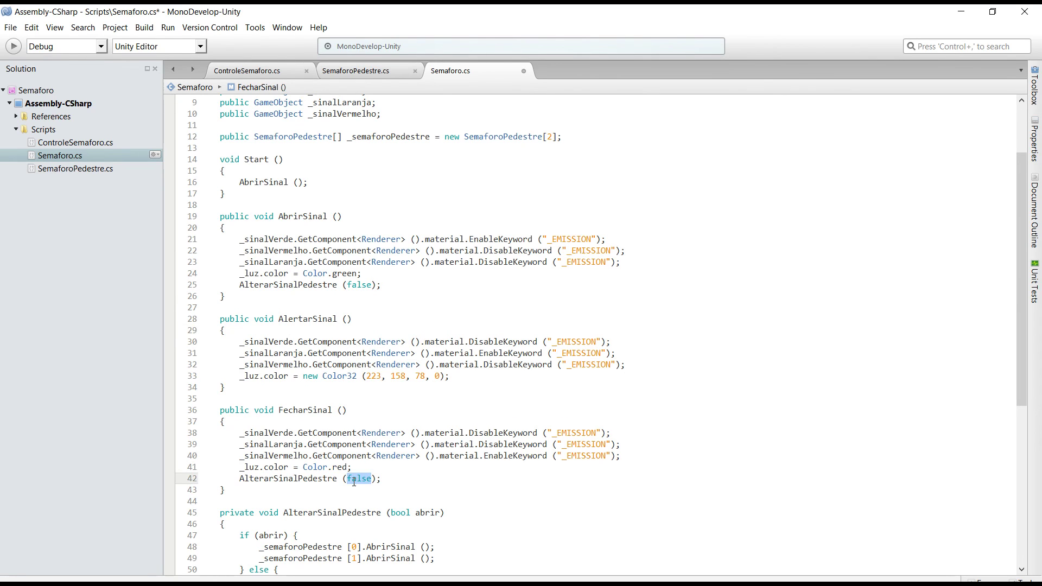
{"action": "type", "text": "true"}
{"action": "key", "text": "ctrl+s"}
{"action": "key", "text": "alt+Tab"}
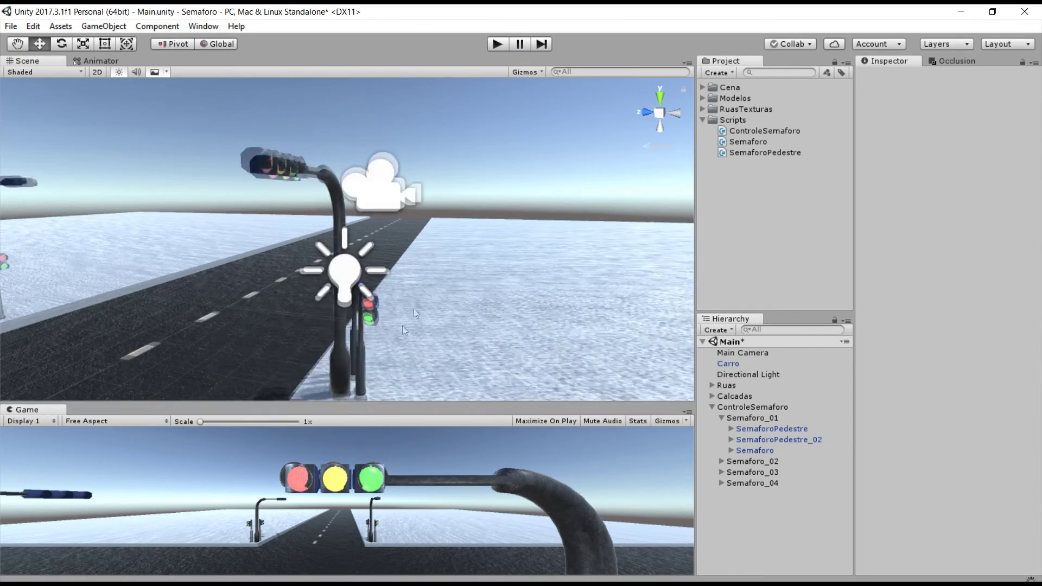
Step: Start play mode and orbit close to the pedestrian lights to check their red colour
{"action": "left_click_drag", "start_coordinate": [414, 309], "coordinate": [382, 278], "text": "alt"}
{"action": "mouse_move", "coordinate": [470, 251]}
{"action": "left_mouse_down", "text": "alt"}
{"action": "mouse_move", "coordinate": [444, 209]}
{"action": "mouse_move", "coordinate": [320, 281]}
{"action": "left_mouse_up", "text": "alt"}
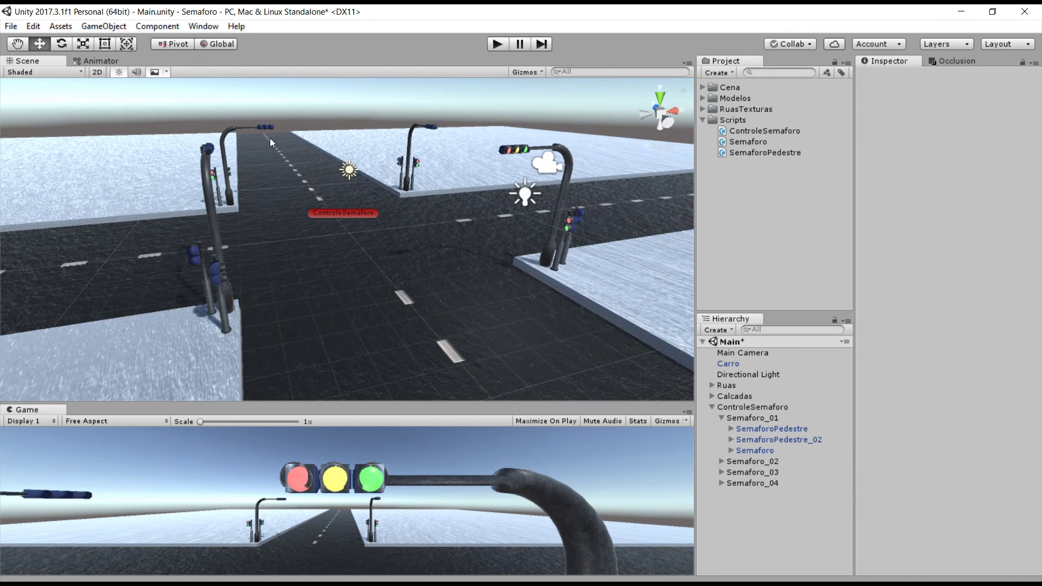
{"action": "left_click", "coordinate": [498, 44]}
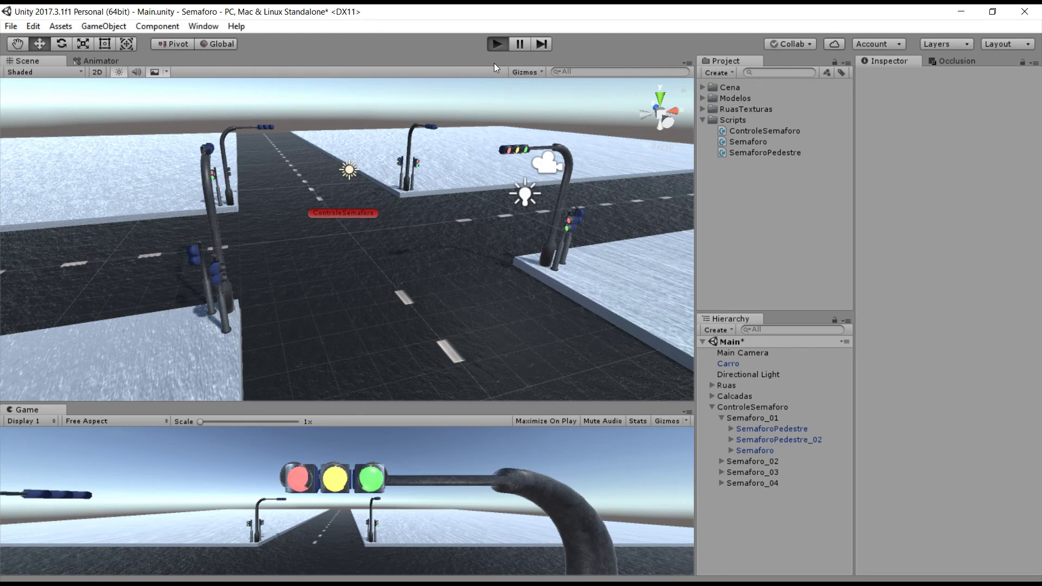
{"action": "left_click_drag", "start_coordinate": [389, 242], "coordinate": [478, 188], "text": "alt"}
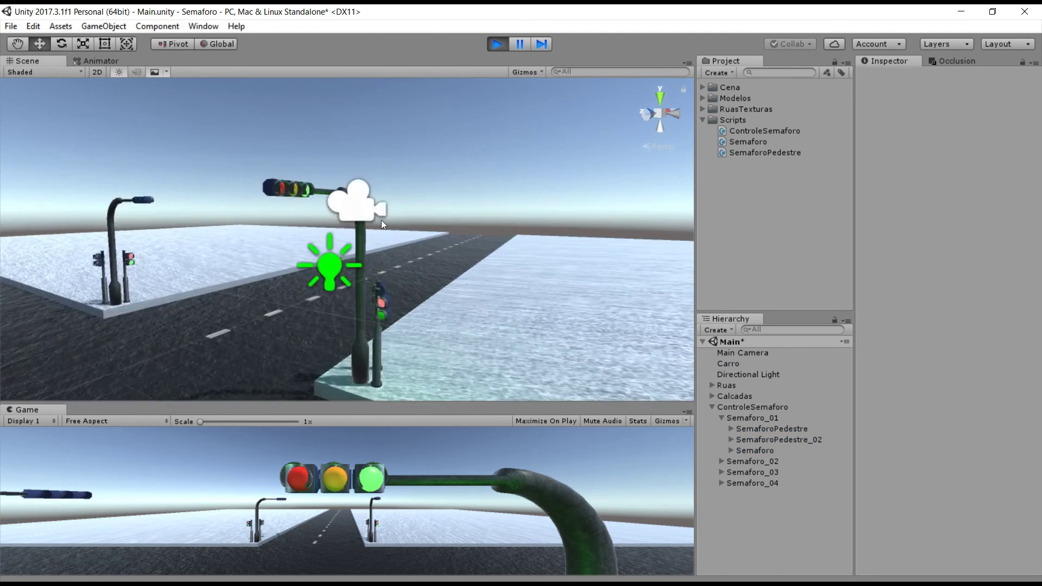
{"action": "mouse_move", "coordinate": [472, 190]}
{"action": "left_mouse_down", "text": "alt"}
{"action": "mouse_move", "coordinate": [535, 240]}
{"action": "mouse_move", "coordinate": [518, 249]}
{"action": "mouse_move", "coordinate": [507, 310]}
{"action": "left_mouse_up", "text": "alt"}
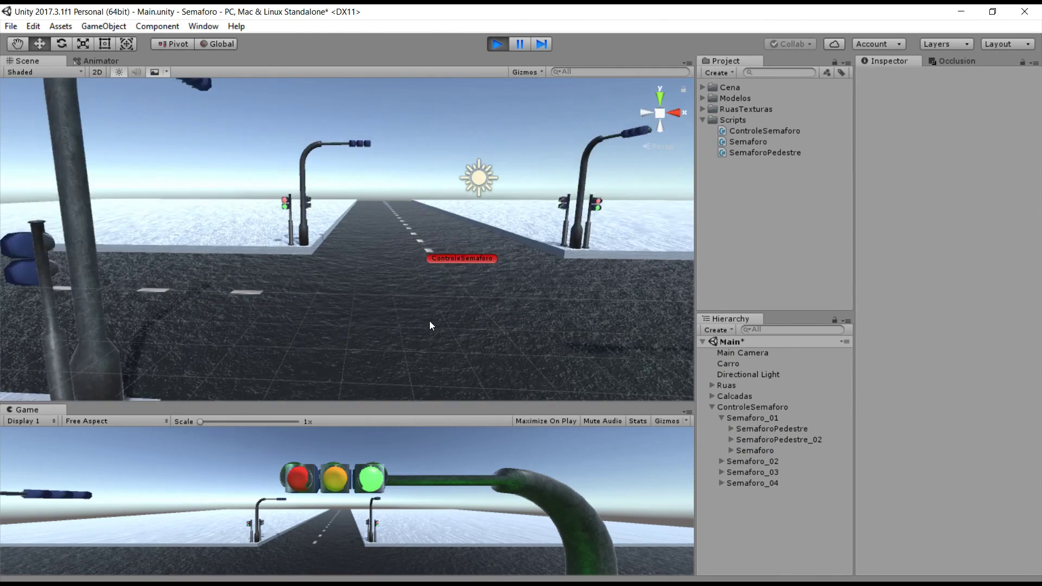
{"action": "scroll", "coordinate": [472, 307], "scroll_direction": "up", "scroll_amount": 2}
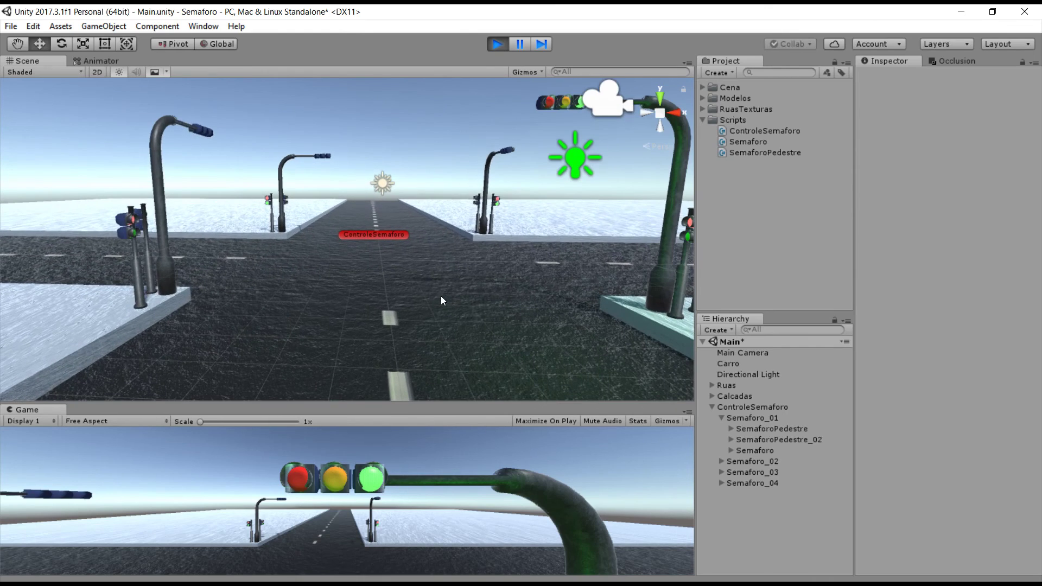
{"action": "scroll", "coordinate": [408, 277], "scroll_direction": "up", "scroll_amount": 2}
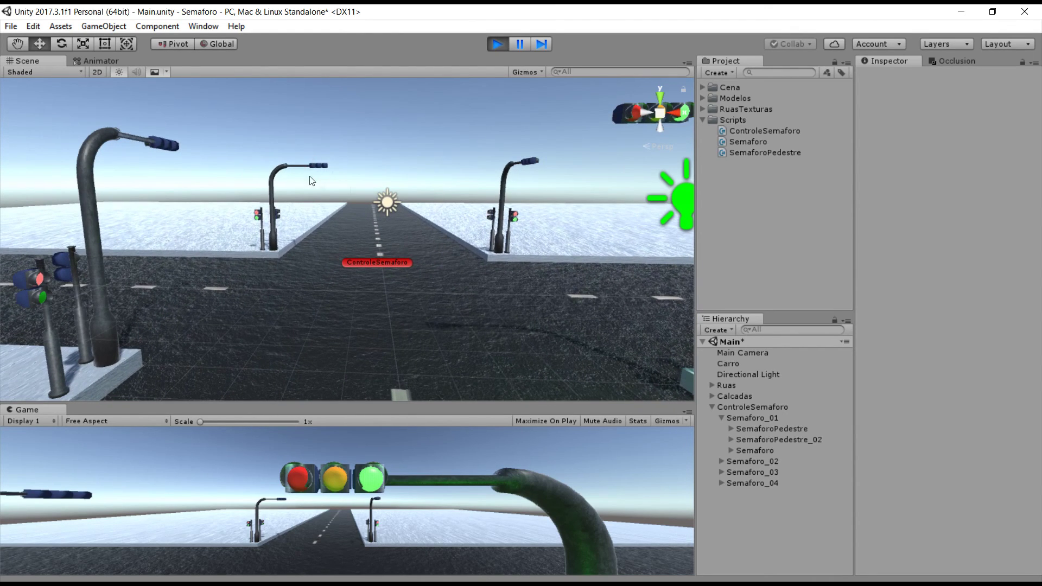
{"action": "mouse_move", "coordinate": [314, 179]}
{"action": "left_mouse_down", "text": "alt"}
{"action": "mouse_move", "coordinate": [314, 188]}
{"action": "mouse_move", "coordinate": [671, 151]}
{"action": "mouse_move", "coordinate": [314, 305]}
{"action": "left_mouse_up", "text": "alt"}
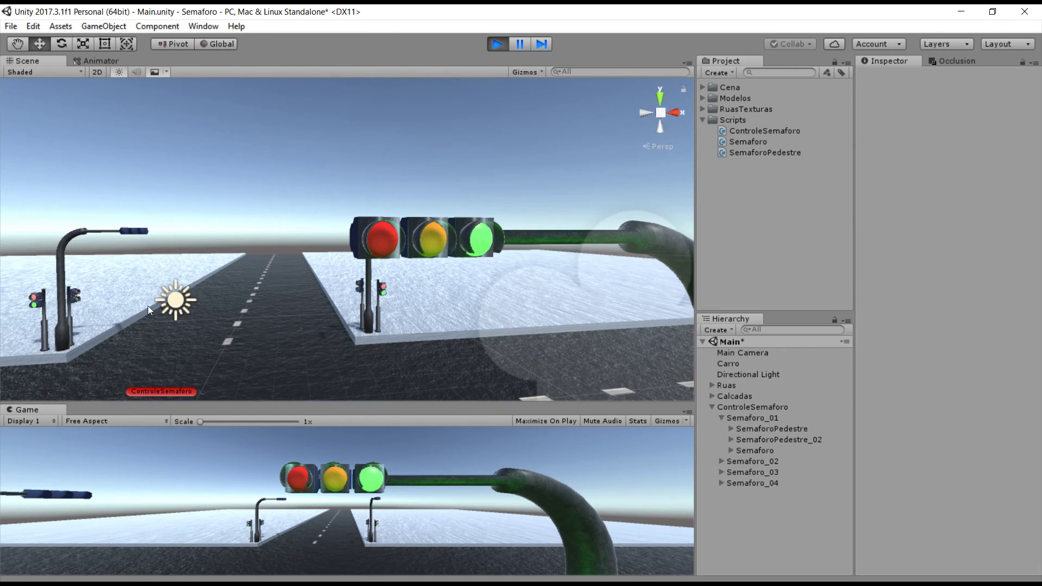
{"action": "left_click_drag", "start_coordinate": [148, 305], "coordinate": [594, 284], "text": "alt"}
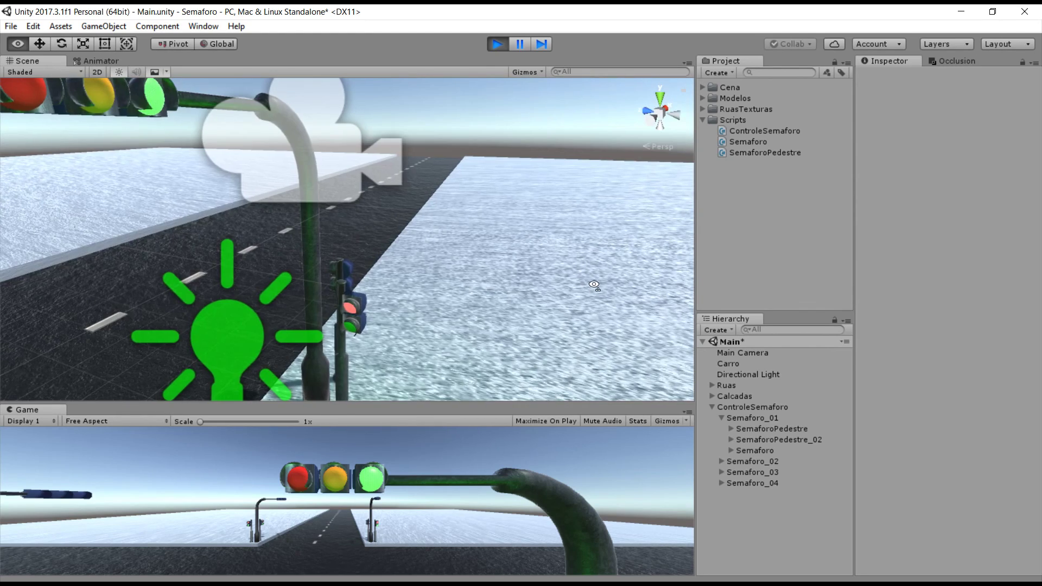